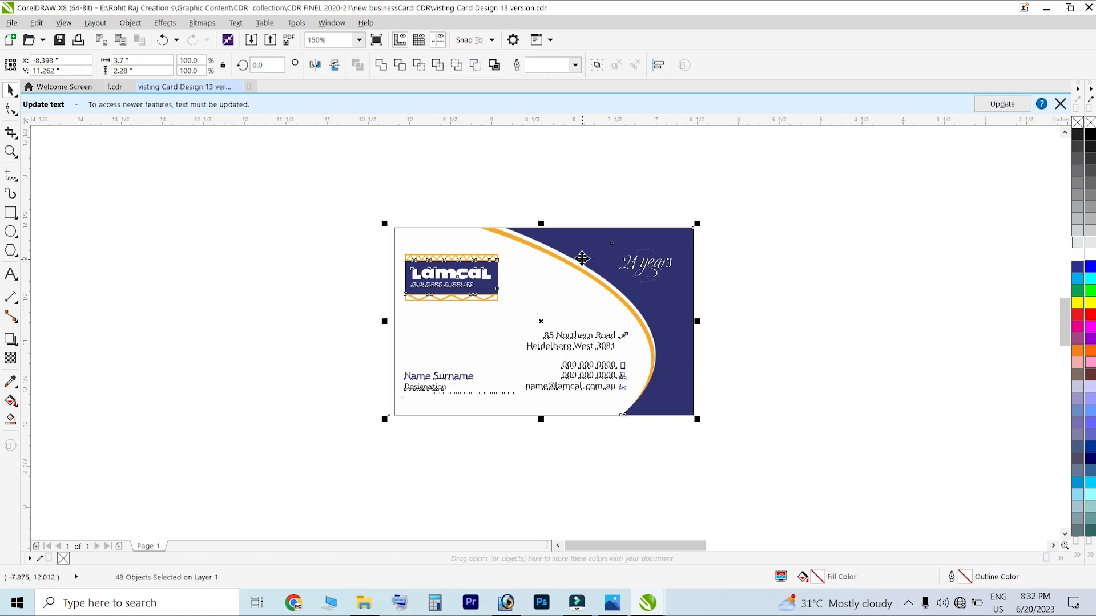
# Deselect all objects on the existing card and adjust the view
pyautogui.moveTo(1065, 319); pyautogui.dragTo(1065, 324)
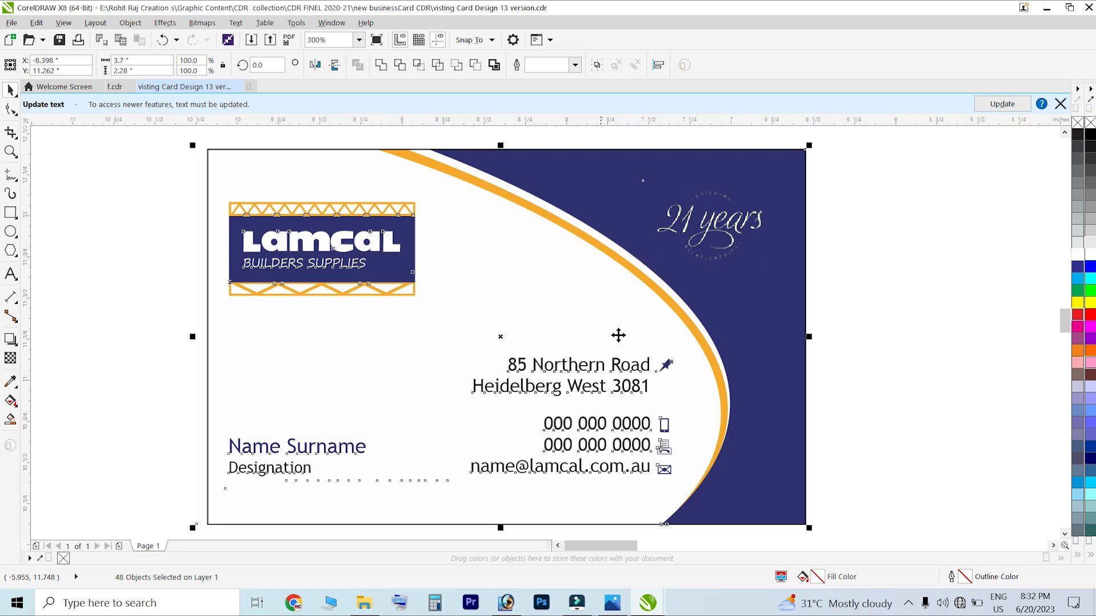
pyautogui.click(924, 303)
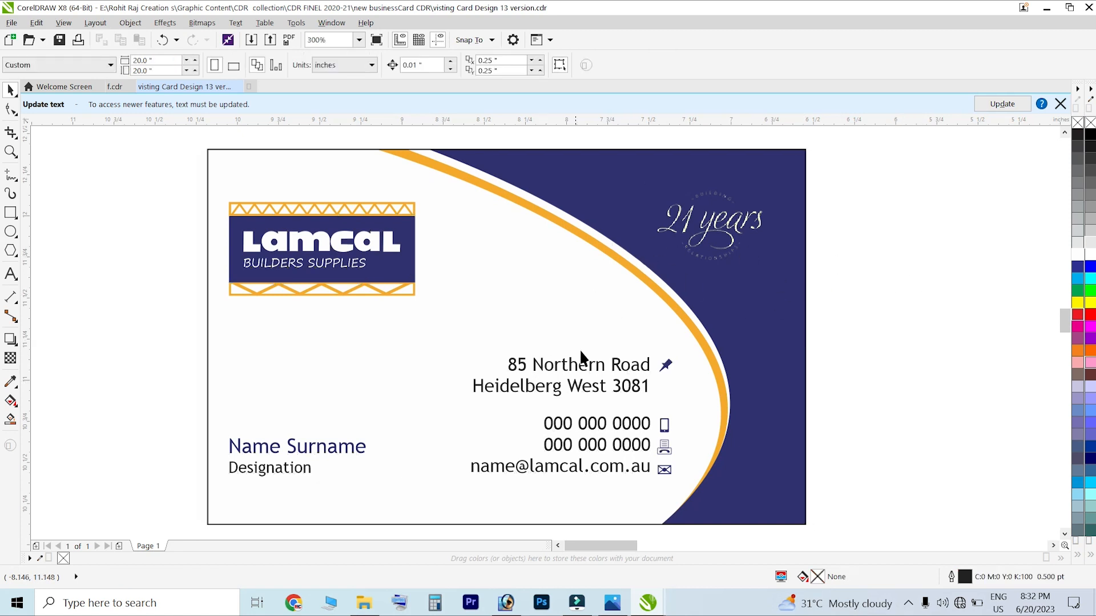
pyautogui.scroll(-2, 484, 267)
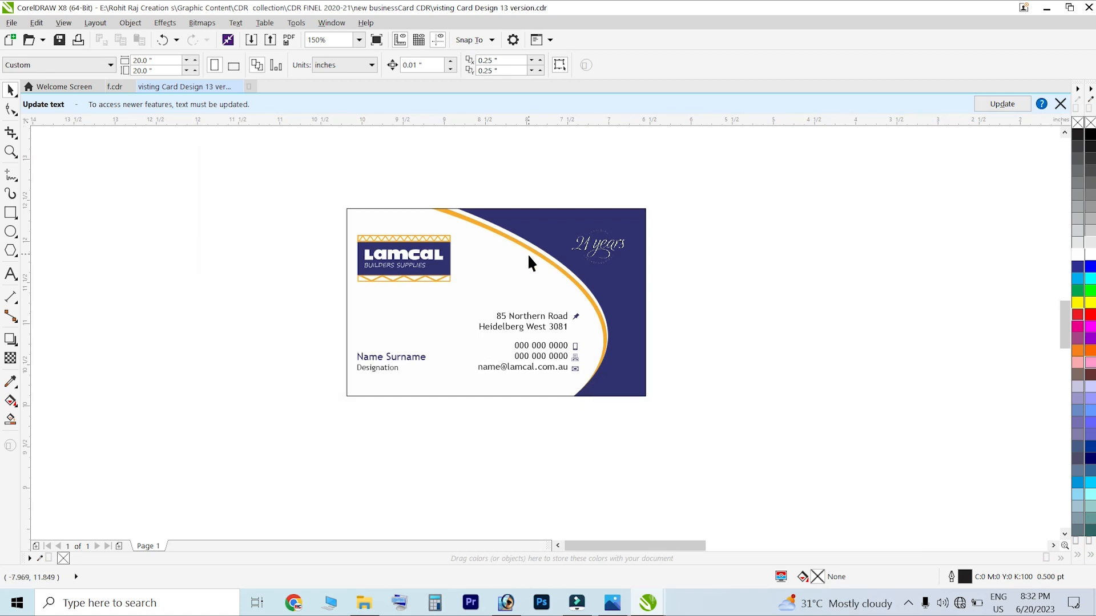
pyautogui.moveTo(641, 545)
pyautogui.mouseDown()
pyautogui.moveTo(653, 541)
pyautogui.moveTo(646, 529)
pyautogui.mouseUp()
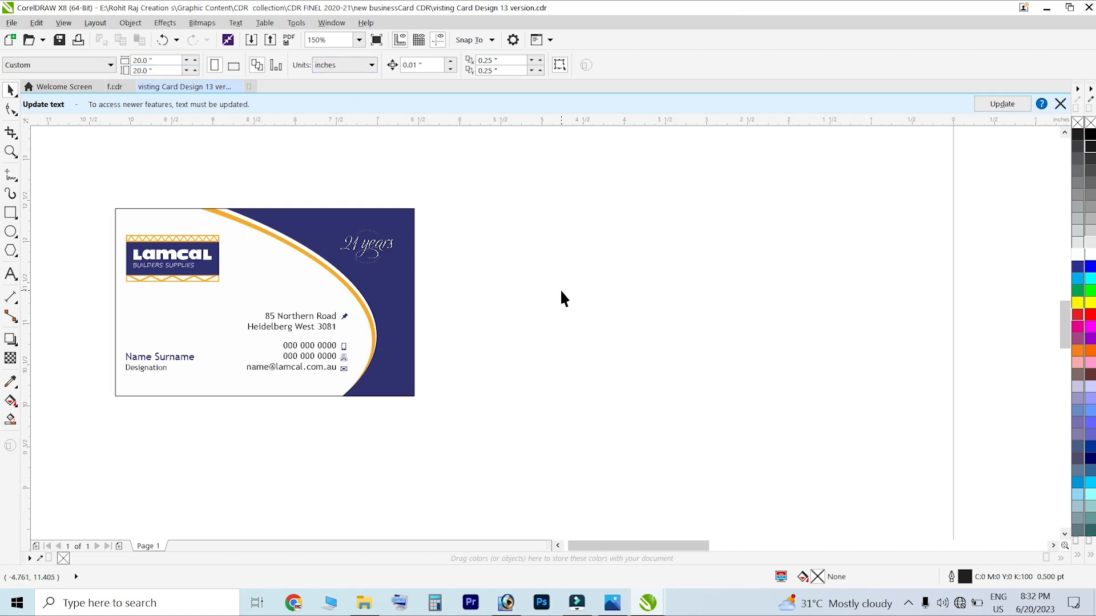
# Create a new blank 88 × 55 mm document in CMYK colour mode
pyautogui.click(14, 24)
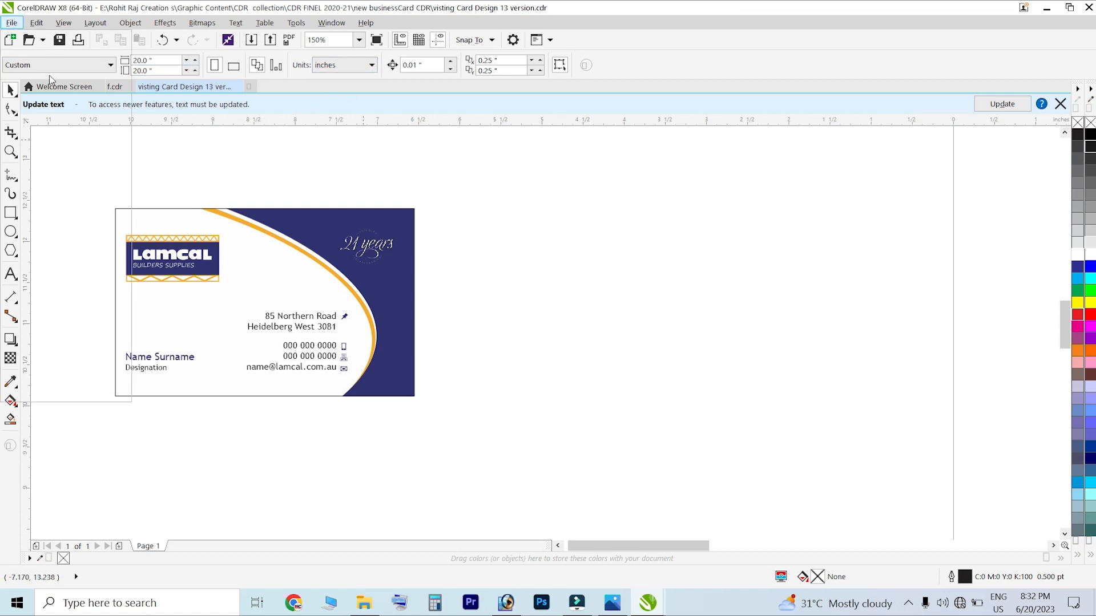
pyautogui.click(41, 44)
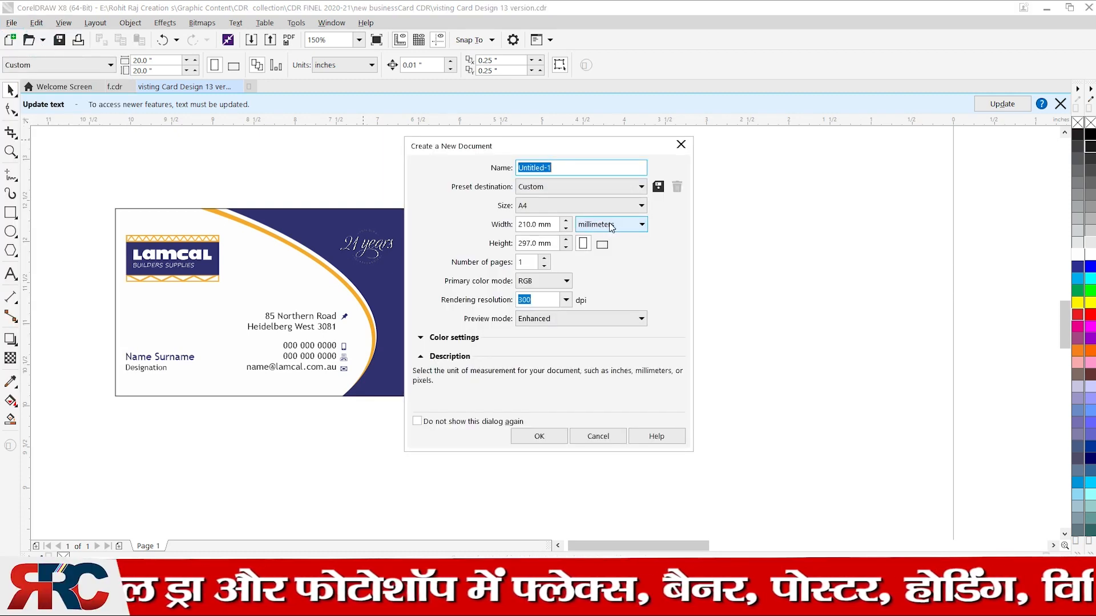
pyautogui.click(557, 224)
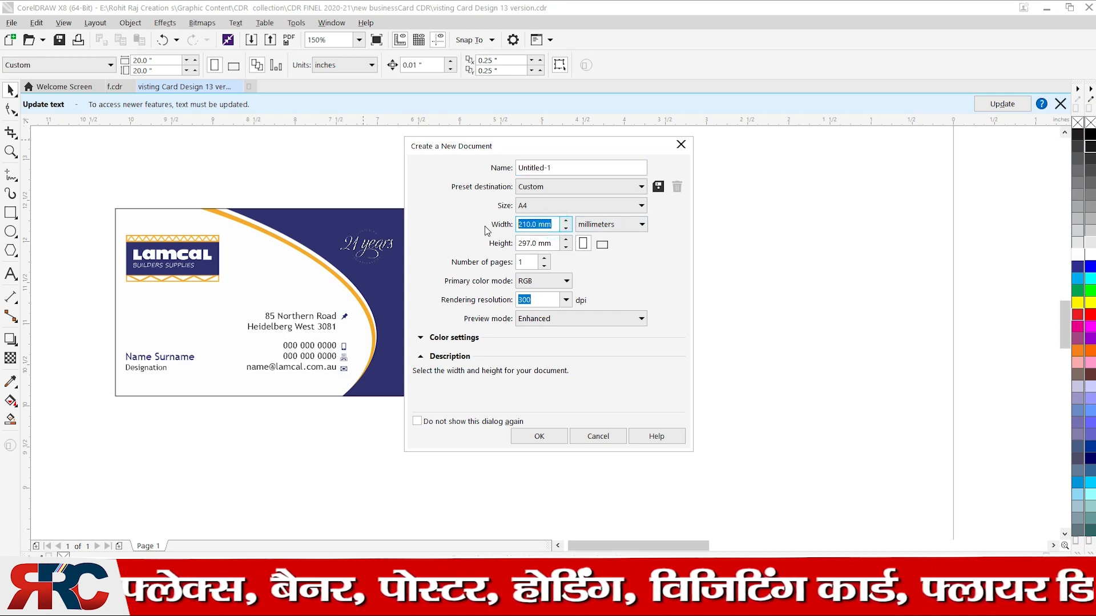
pyautogui.write('88')
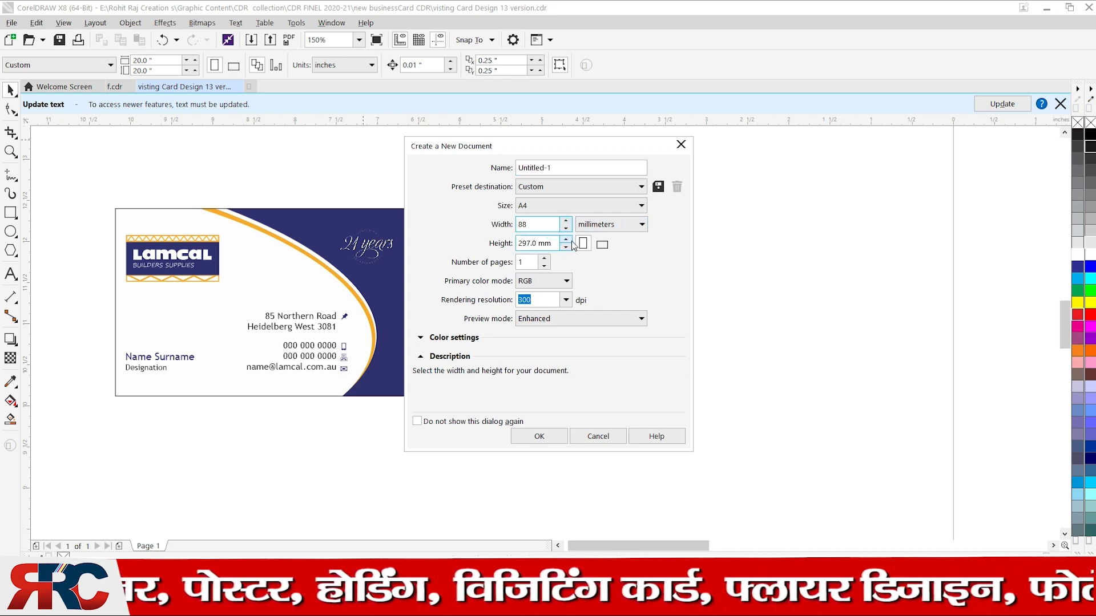
pyautogui.click(555, 244)
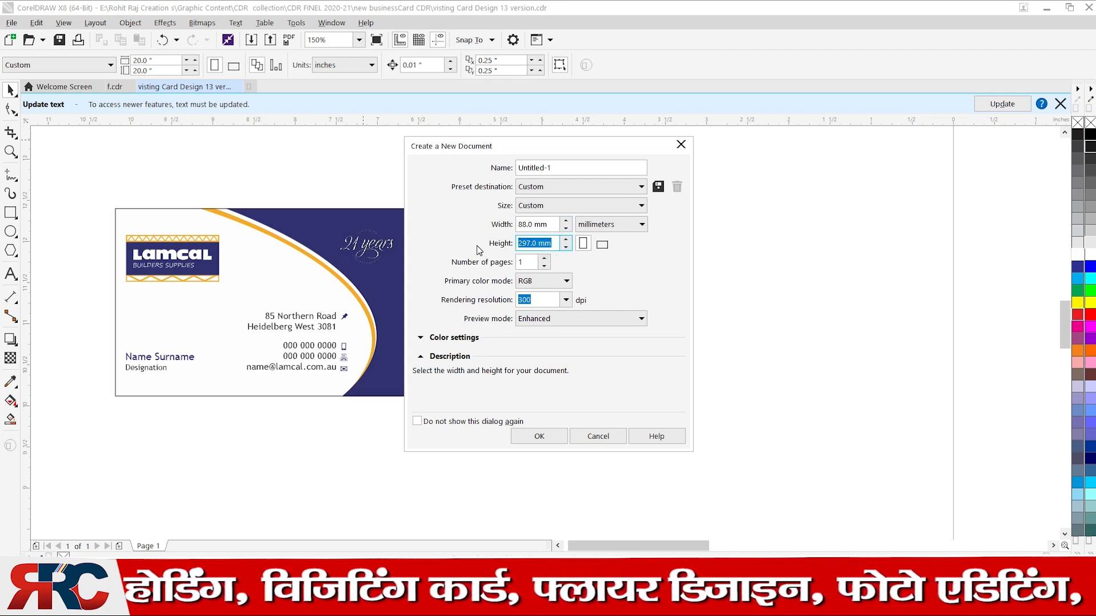
pyautogui.write('55')
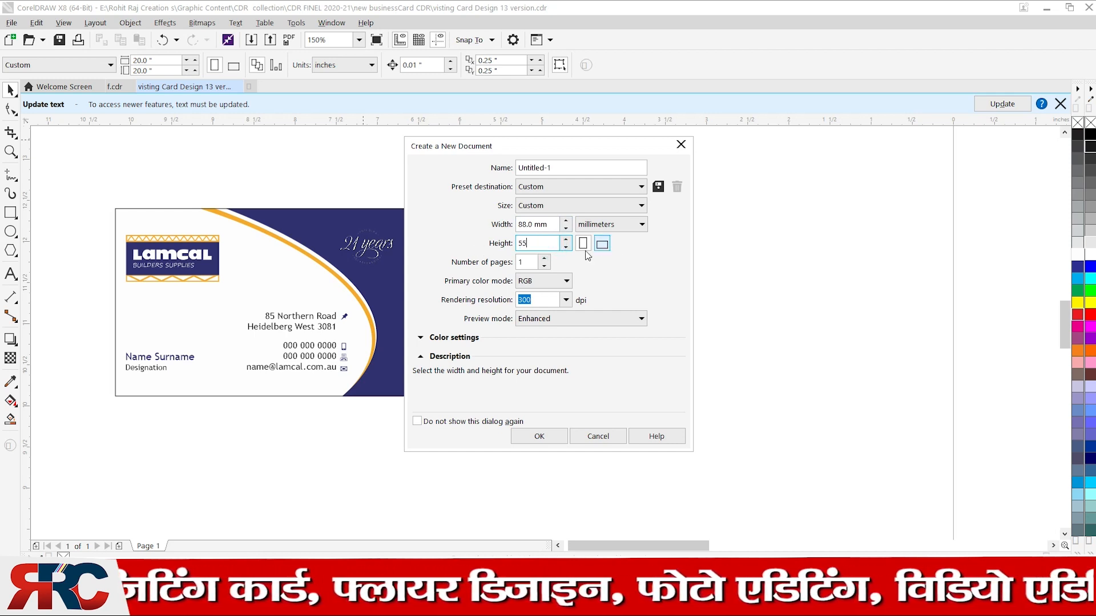
pyautogui.click(542, 282)
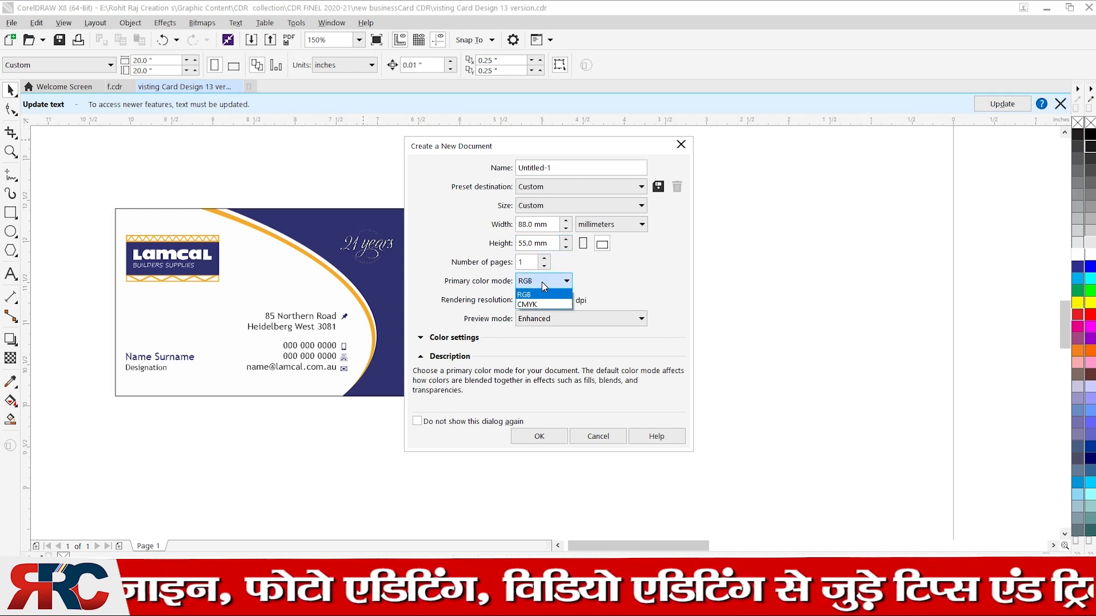
pyautogui.click(540, 305)
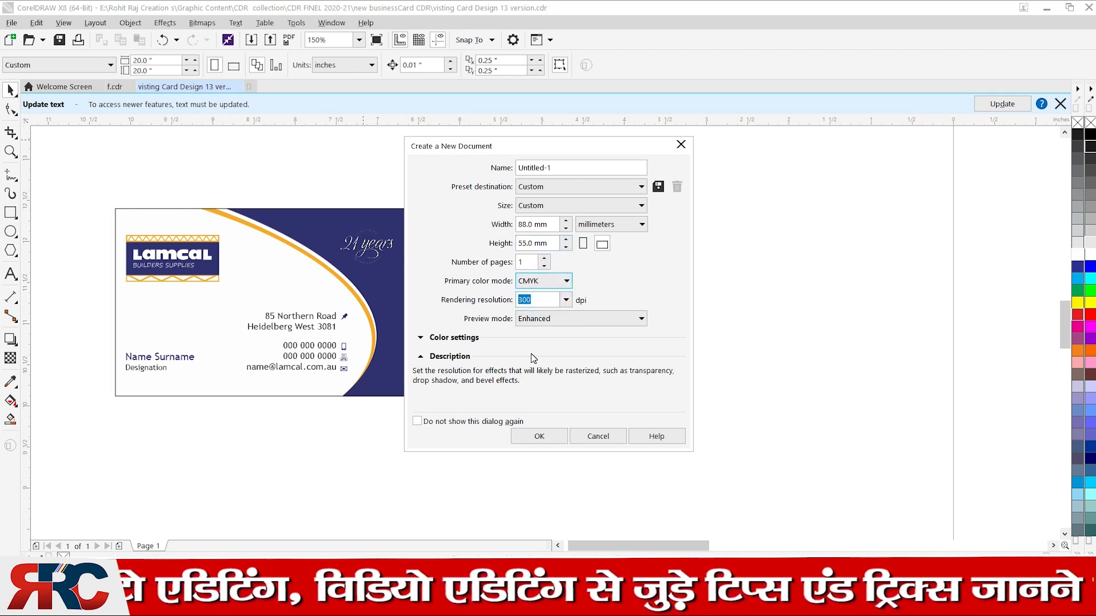
pyautogui.click(546, 439)
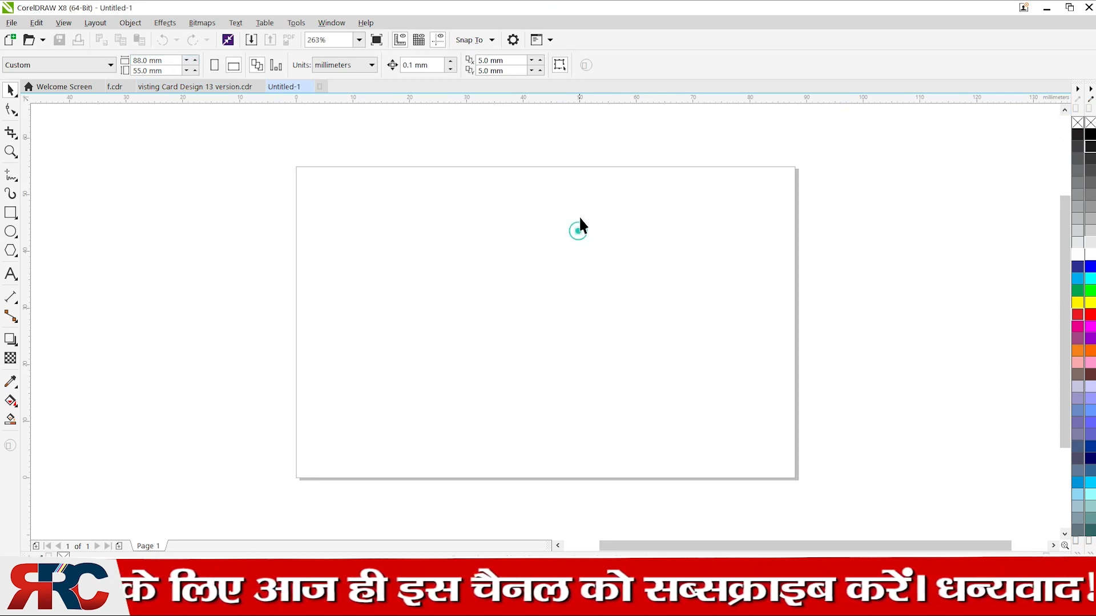
# Add an 88 × 55 mm page-sized rectangle, undoing an accidental move of it
pyautogui.doubleClick(10, 212)
pyautogui.press('space')
pyautogui.moveTo(598, 252); pyautogui.dragTo(659, 258)
pyautogui.hotkey('ctrl', 'z')
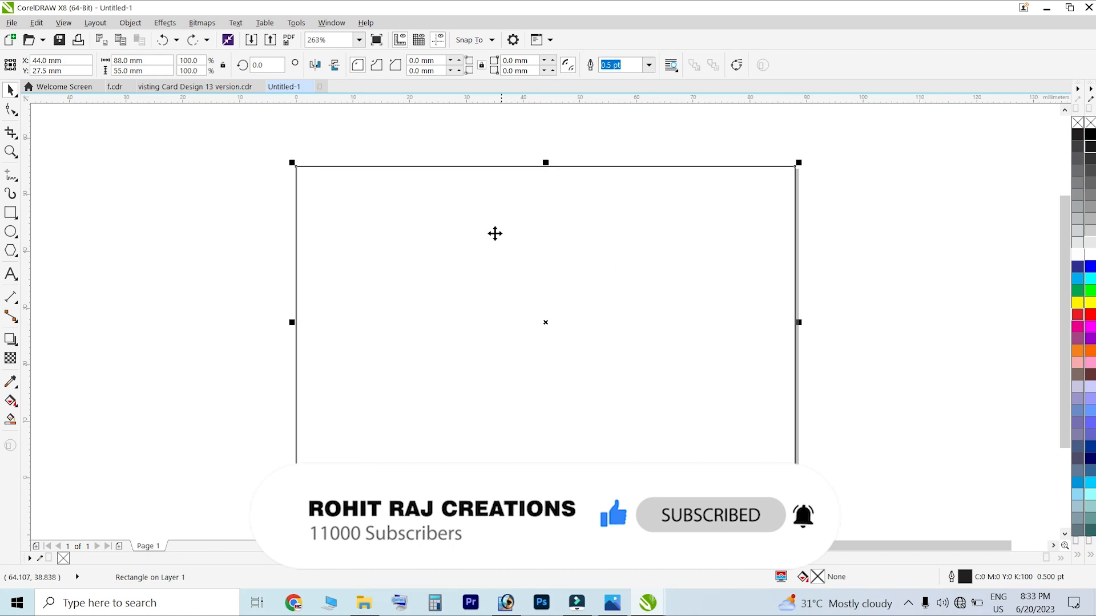
pyautogui.click(861, 235)
pyautogui.click(478, 284)
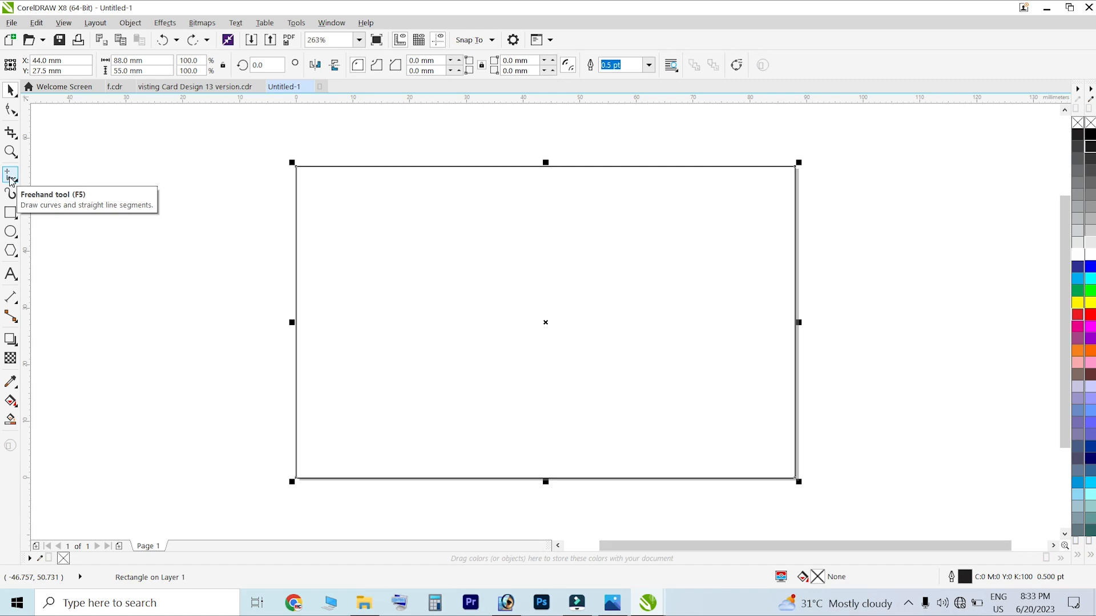
# Draw a straight freehand line diagonally from above the card's top edge to below its bottom
pyautogui.click(10, 179)
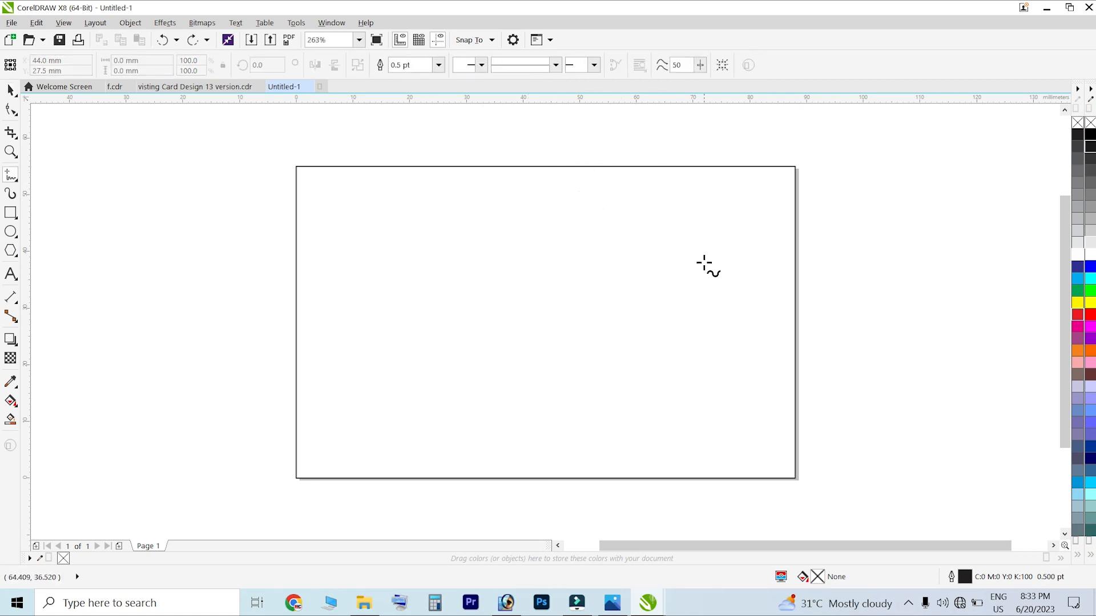
pyautogui.click(447, 147)
pyautogui.click(458, 149)
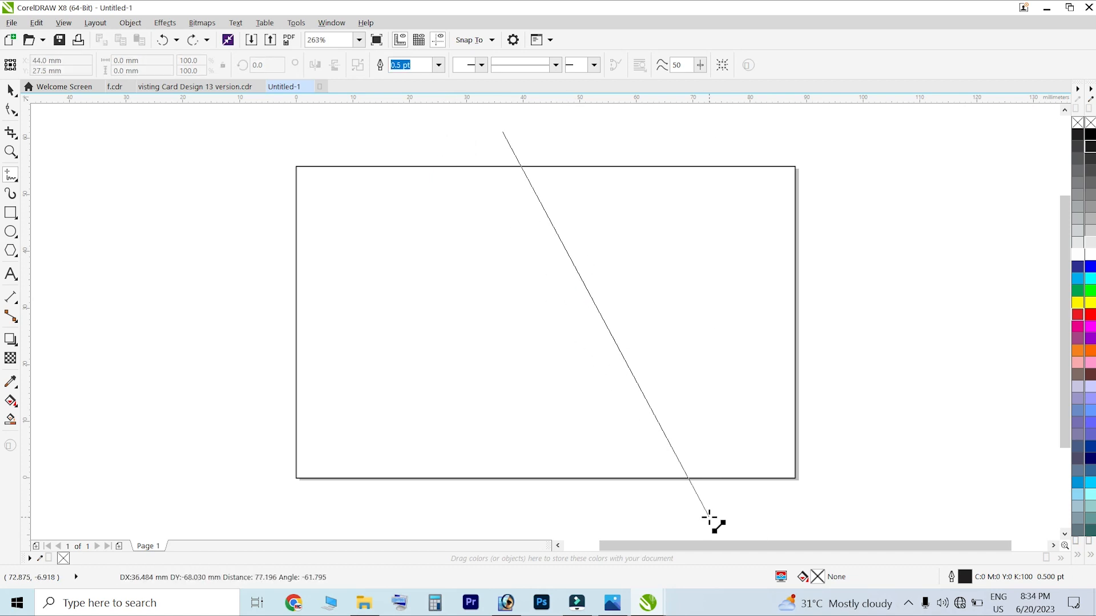
pyautogui.click(709, 518)
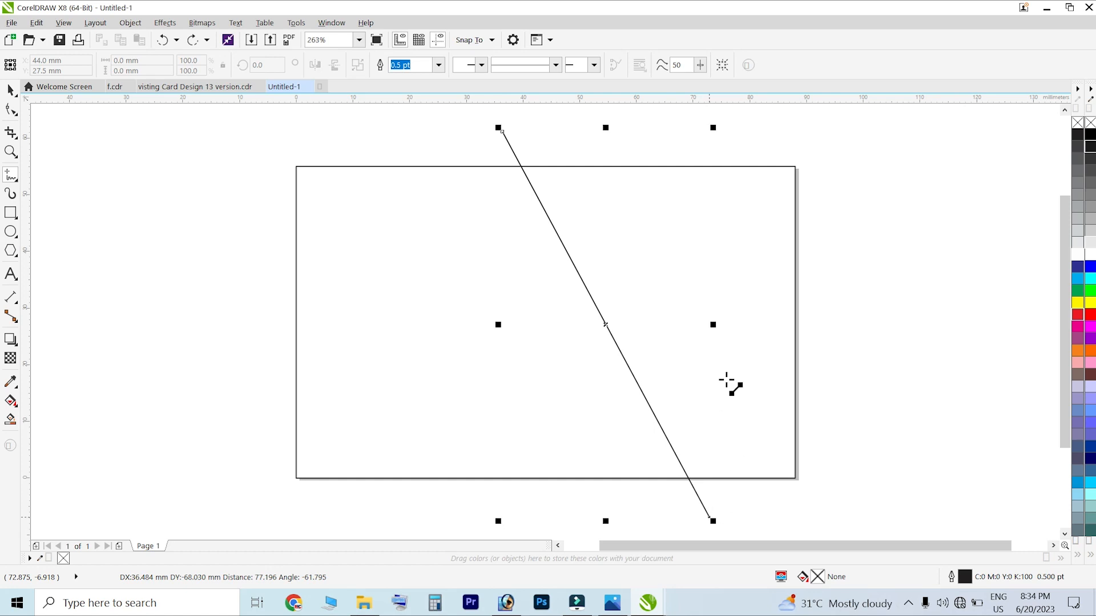
pyautogui.hotkey('shift', '2')
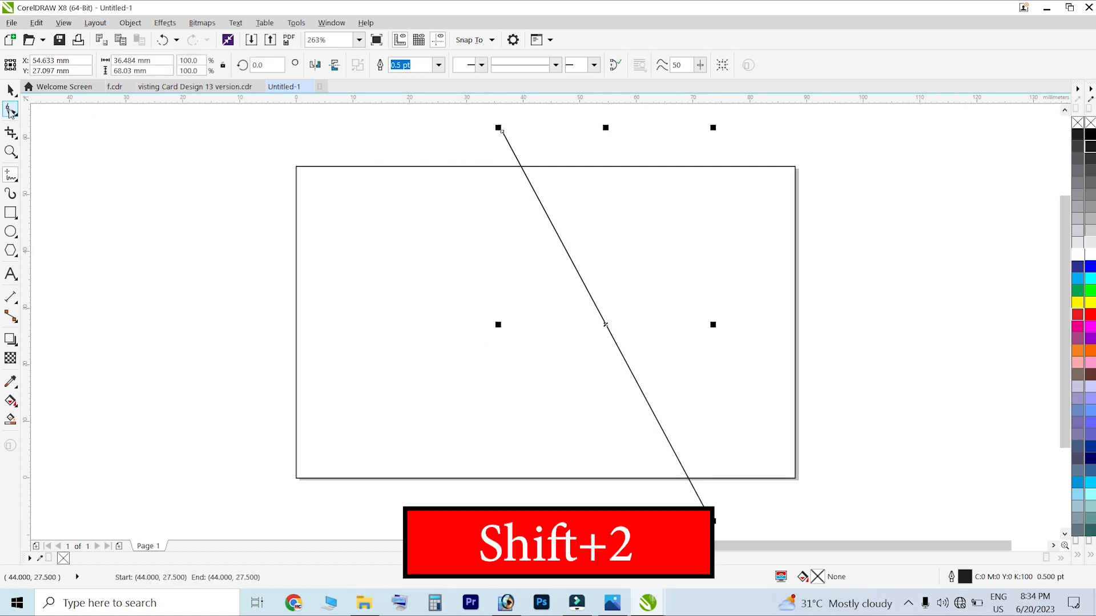
pyautogui.click(8, 111)
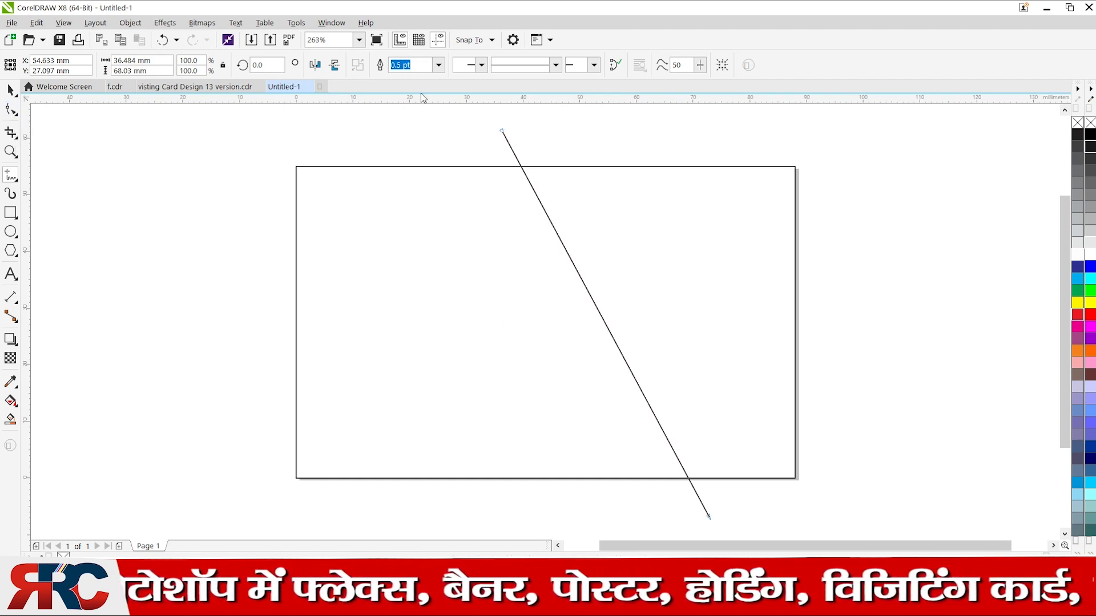
pyautogui.click(502, 129)
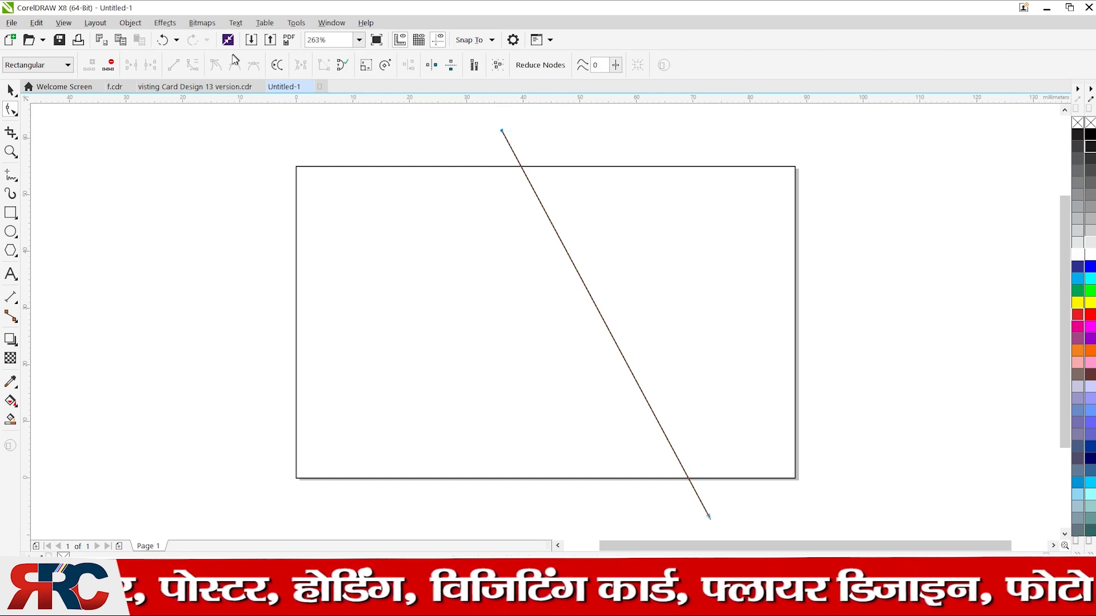
# Convert the line to a curve and drag its handles and end nodes into a smooth S-shape
pyautogui.click(593, 302)
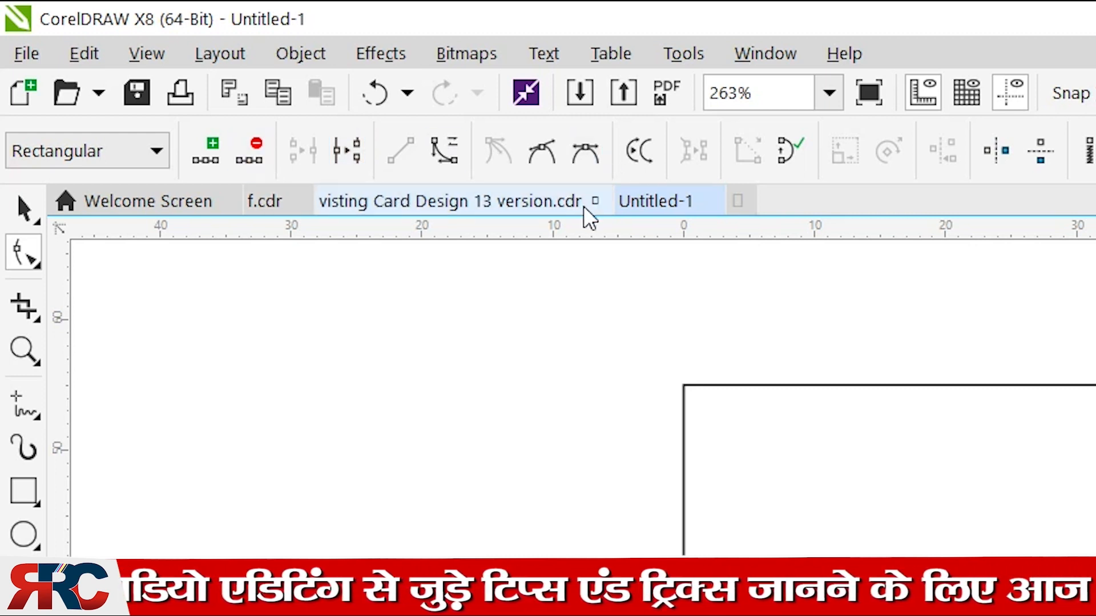
pyautogui.click(444, 149)
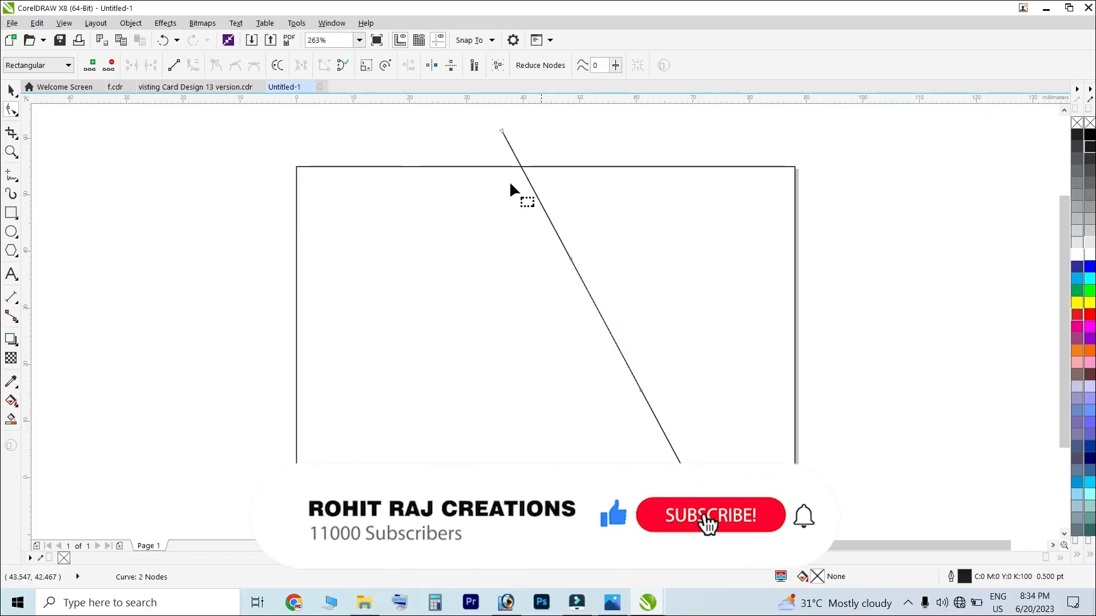
pyautogui.moveTo(570, 260); pyautogui.dragTo(469, 286)
pyautogui.moveTo(641, 389); pyautogui.dragTo(733, 367)
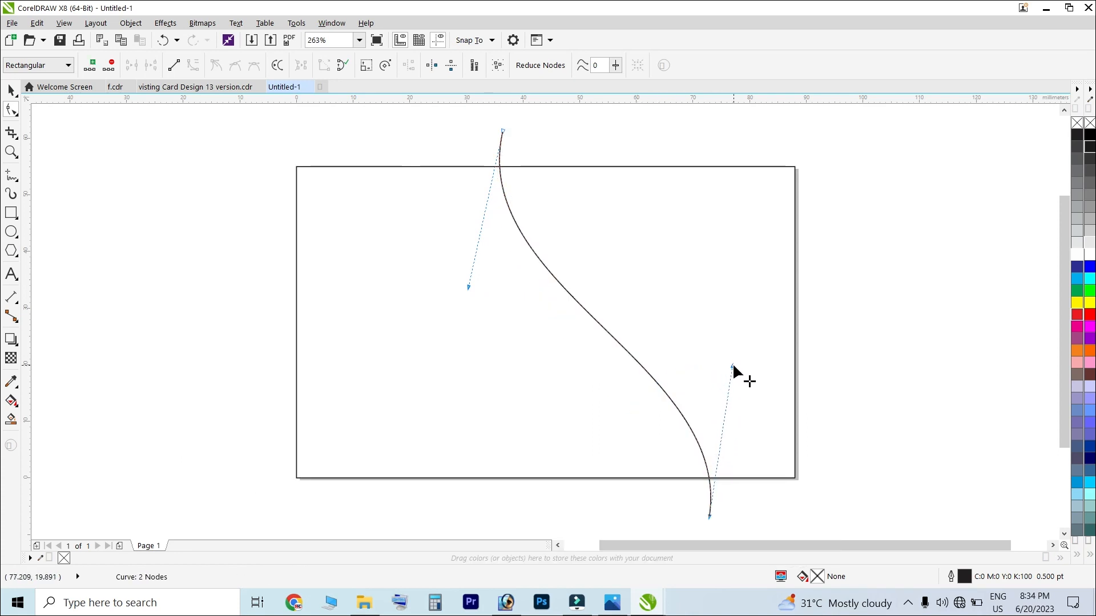
pyautogui.moveTo(733, 367); pyautogui.dragTo(791, 347)
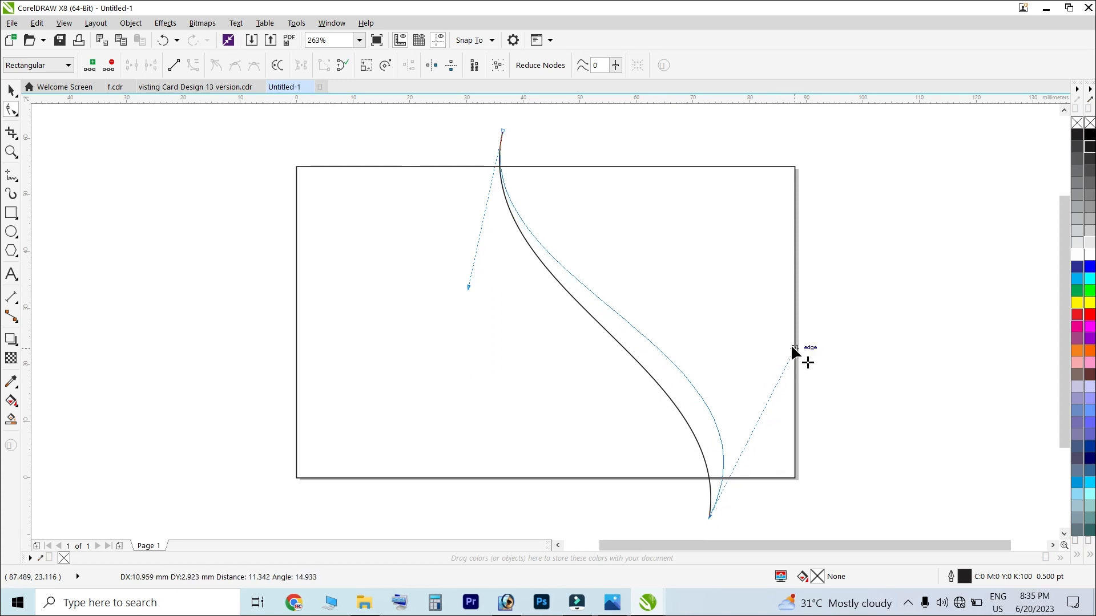
pyautogui.moveTo(792, 347); pyautogui.dragTo(792, 347)
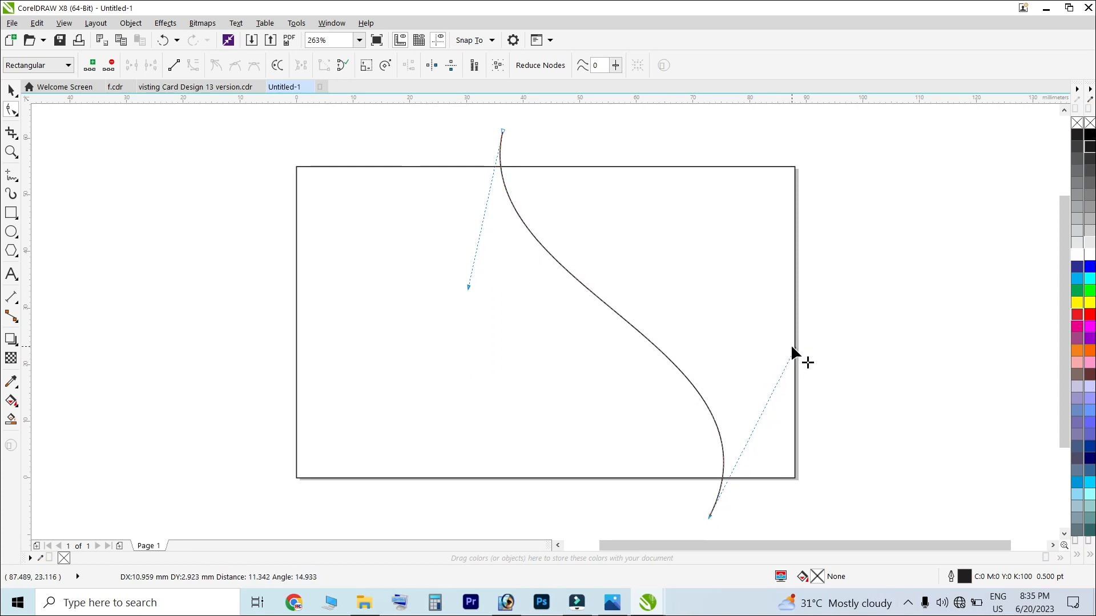
pyautogui.moveTo(793, 348); pyautogui.dragTo(804, 349)
pyautogui.moveTo(710, 516); pyautogui.dragTo(694, 517)
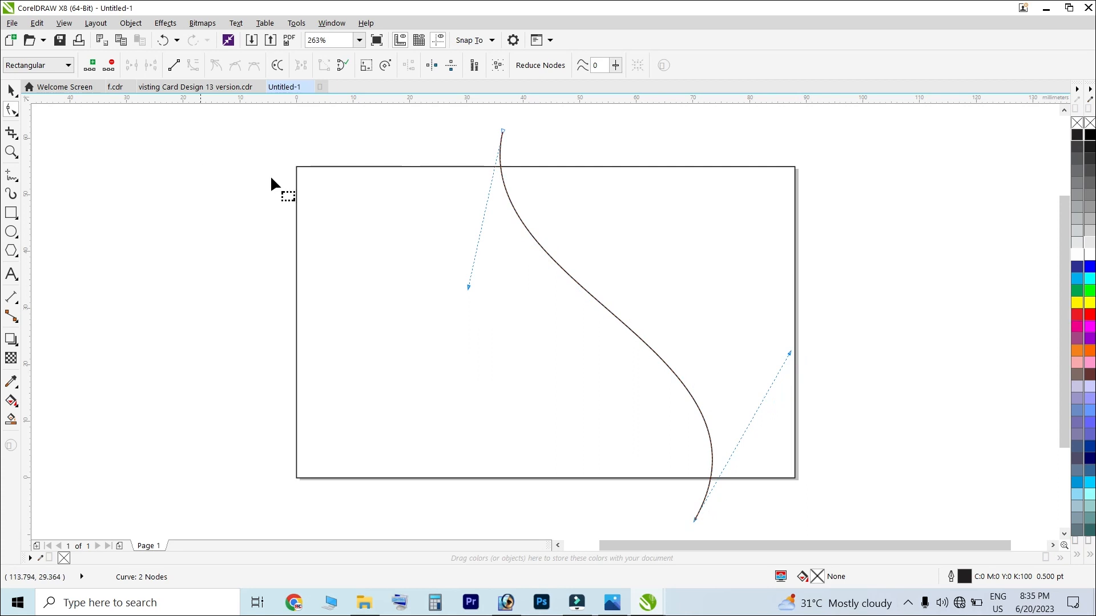
pyautogui.moveTo(503, 130); pyautogui.dragTo(535, 132)
pyautogui.moveTo(500, 288); pyautogui.dragTo(474, 289)
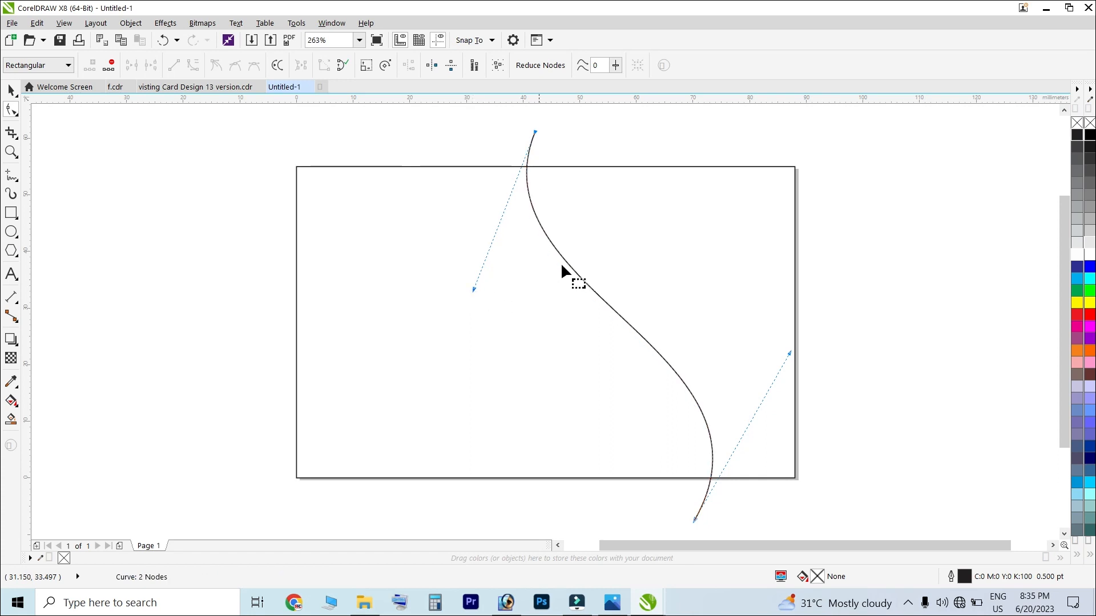
pyautogui.click(11, 91)
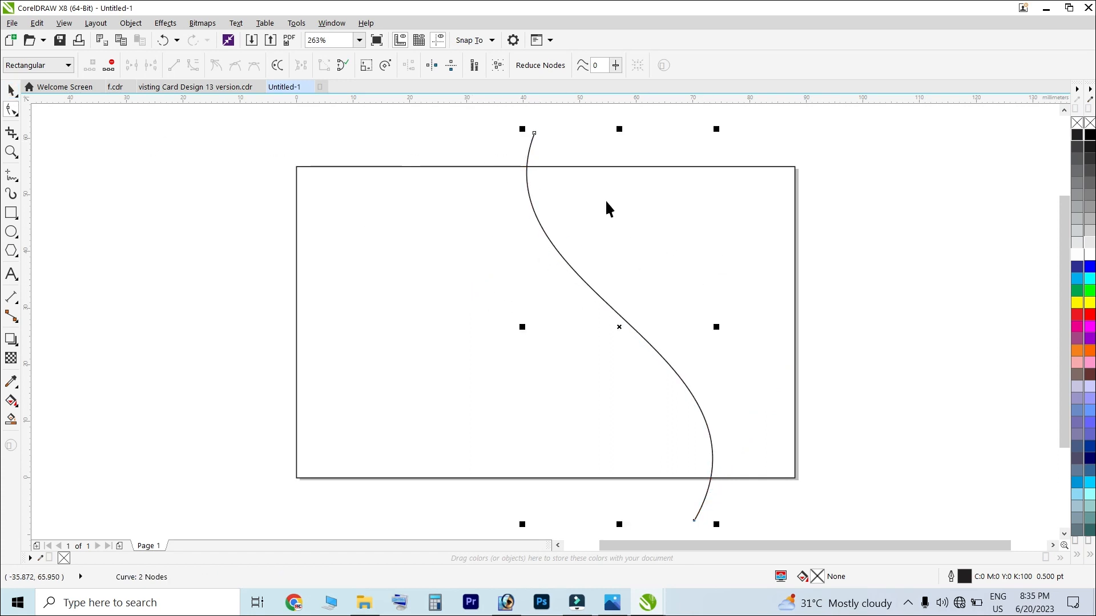
pyautogui.press('space')
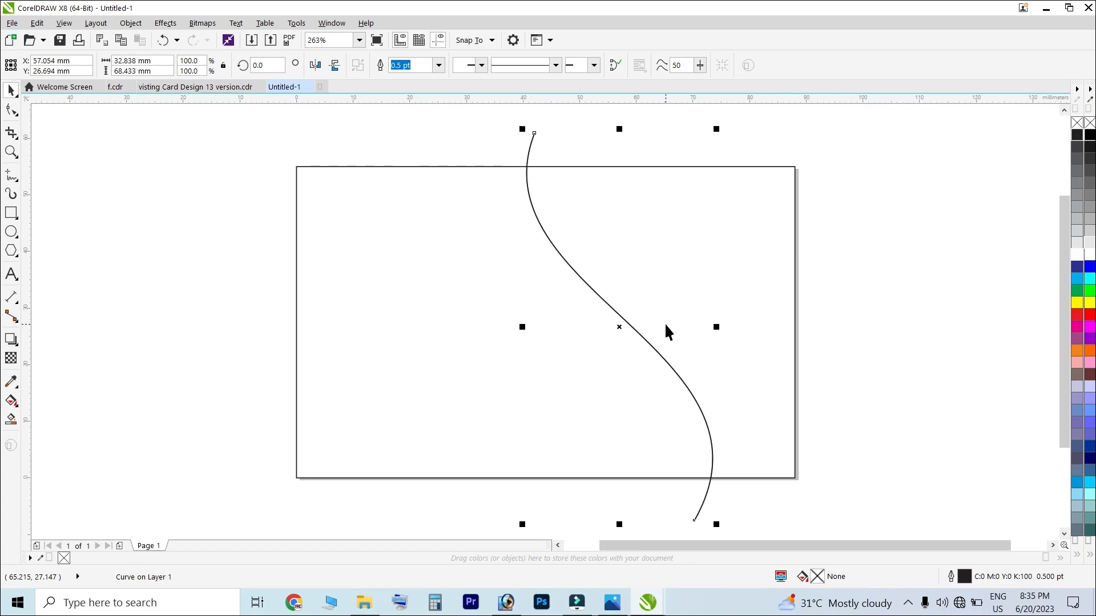
# Drag the top node left to create an offset second curve, then bend its lower part to taper
pyautogui.click(11, 111)
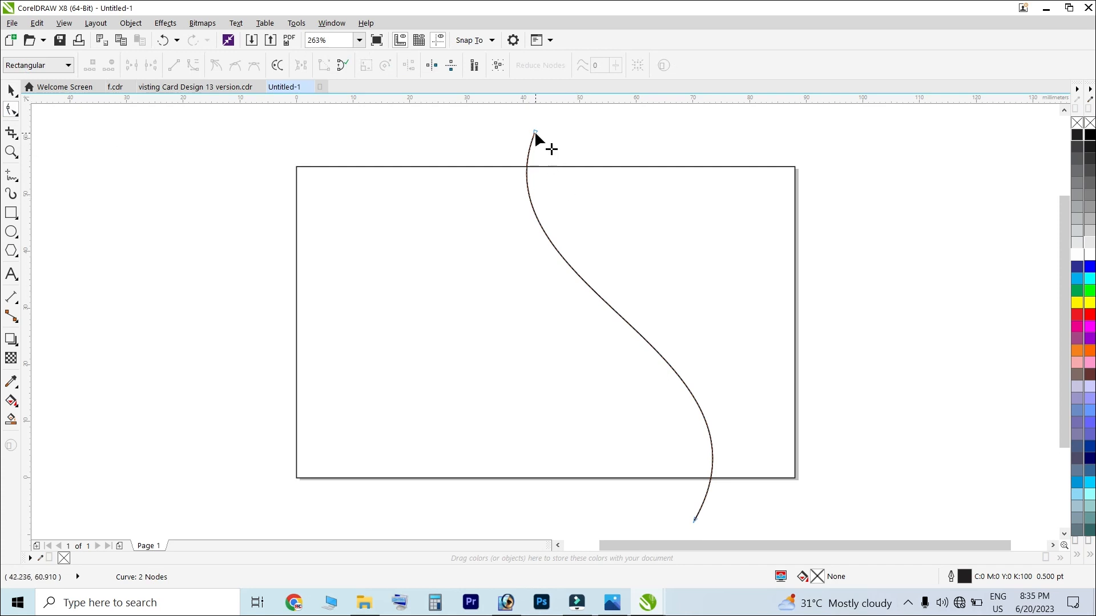
pyautogui.moveTo(535, 131); pyautogui.dragTo(524, 139)
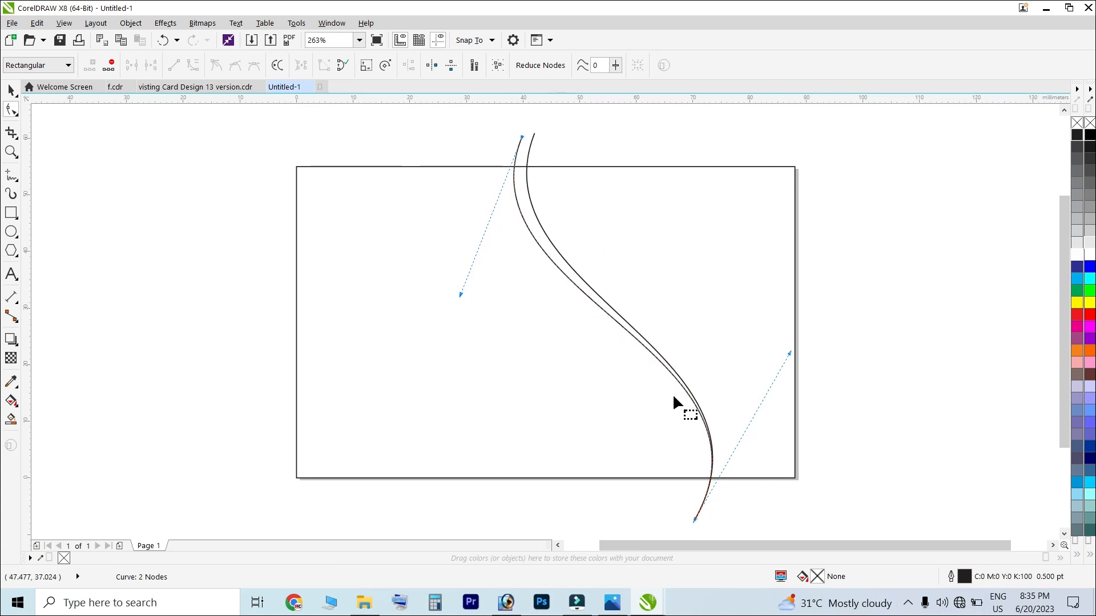
pyautogui.click(11, 90)
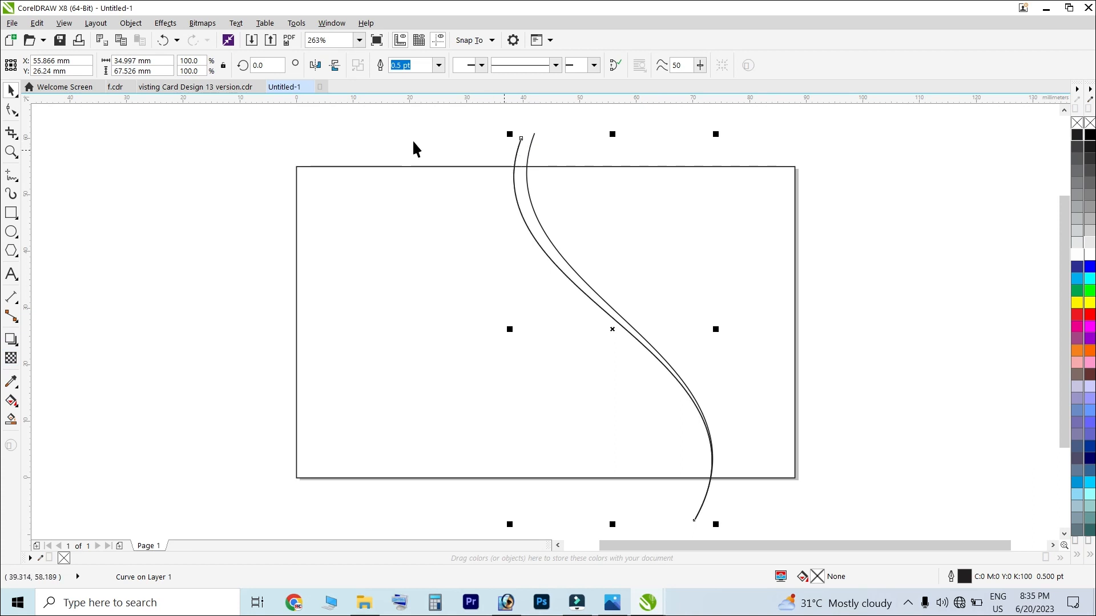
pyautogui.click(11, 110)
pyautogui.moveTo(520, 138); pyautogui.dragTo(511, 143)
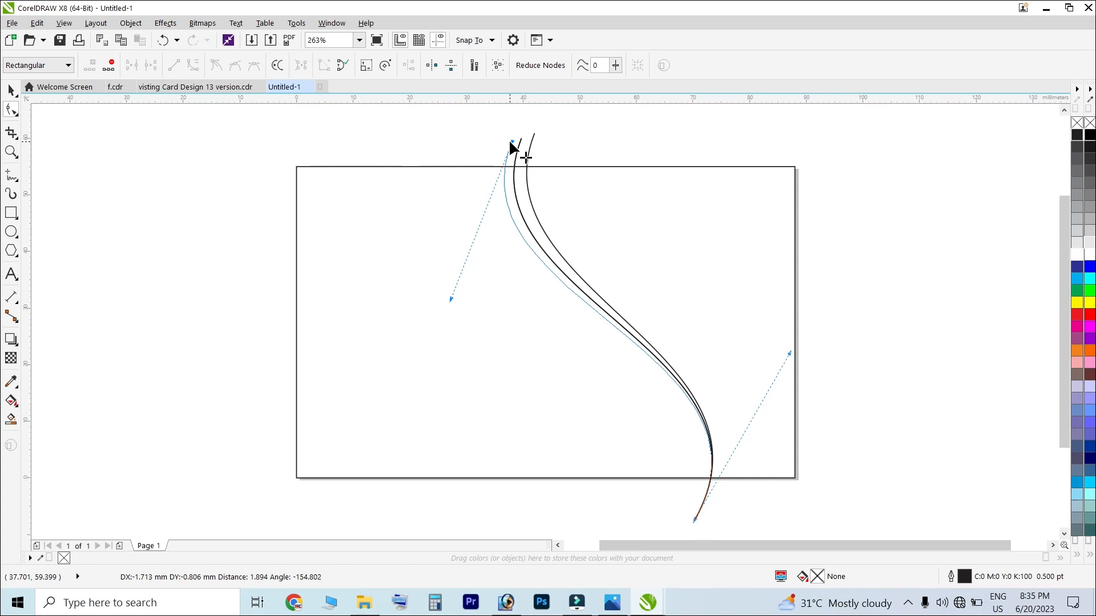
pyautogui.moveTo(510, 143); pyautogui.dragTo(510, 142)
pyautogui.hotkey('ctrl', 'z')
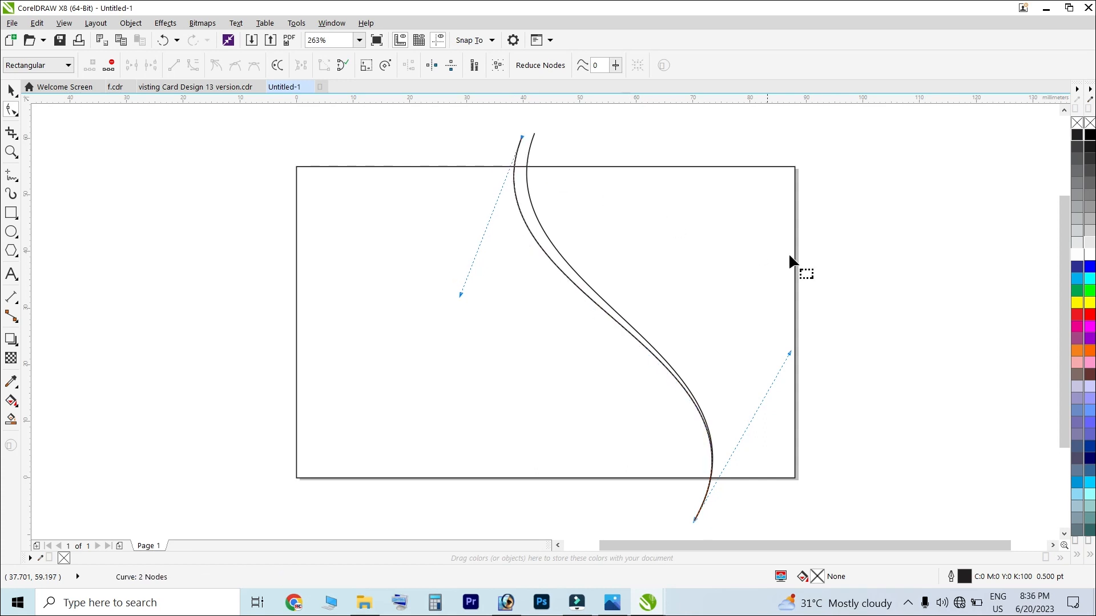
pyautogui.moveTo(790, 353); pyautogui.dragTo(763, 358)
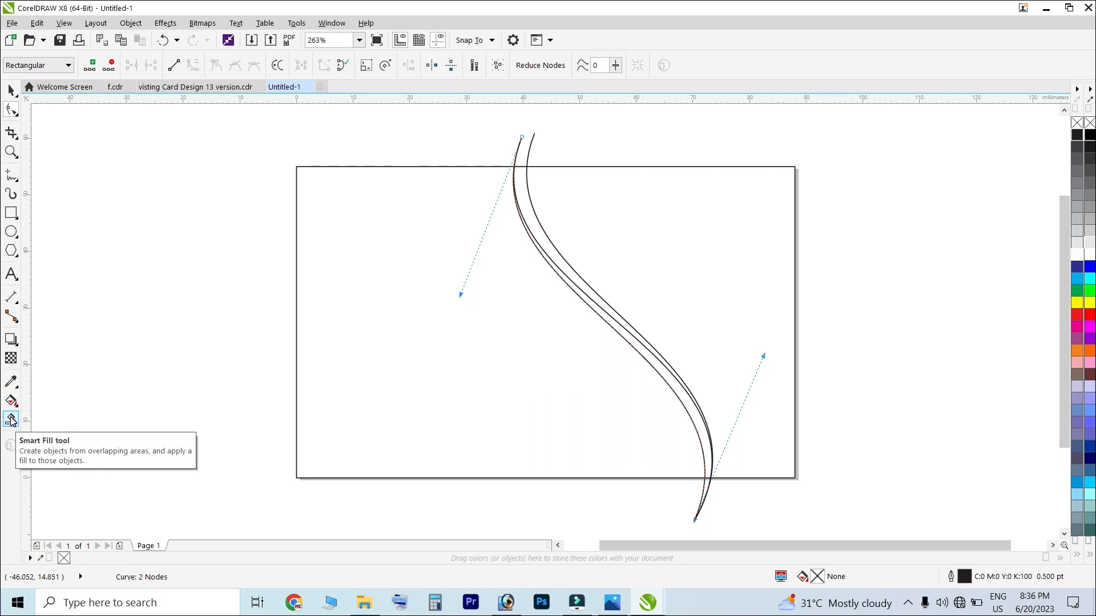
# Smart Fill both enclosed gaps between the two S-curves
pyautogui.click(11, 420)
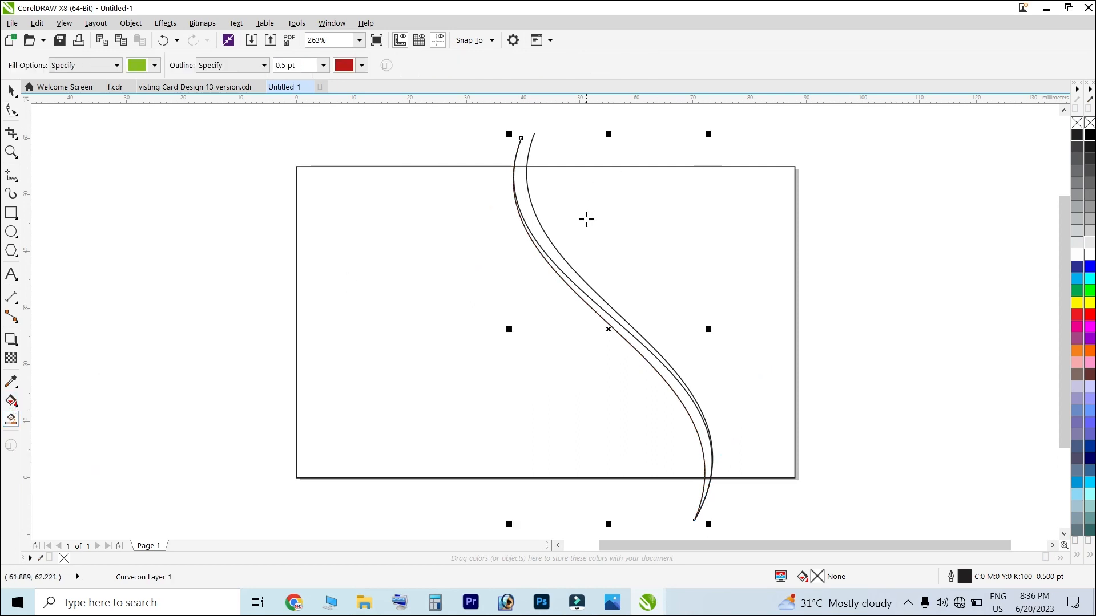
pyautogui.click(540, 226)
pyautogui.scroll(3, 662, 372)
pyautogui.click(670, 382)
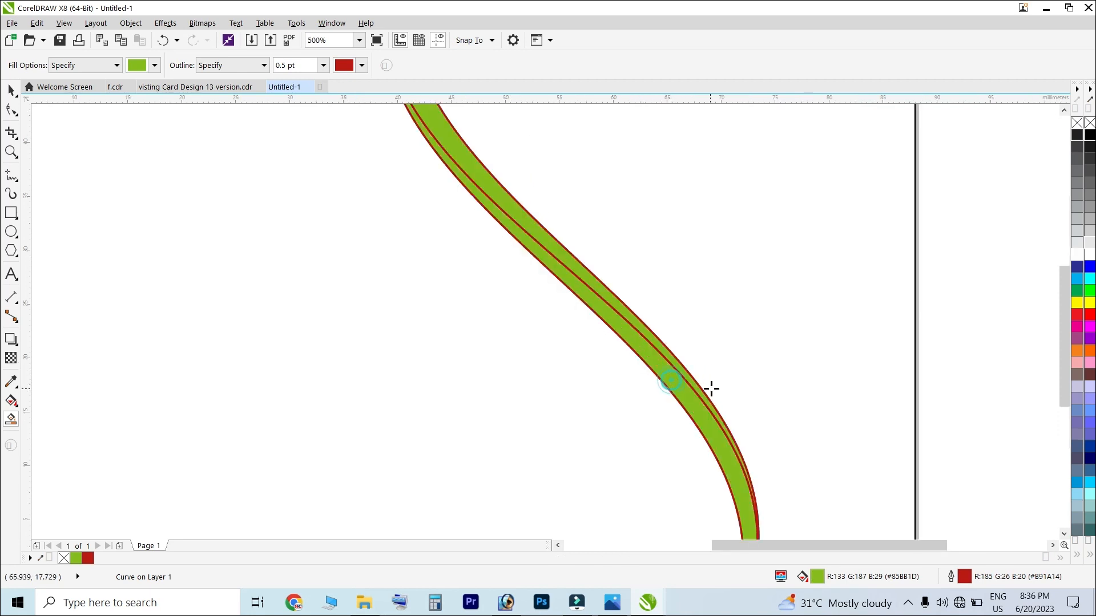
pyautogui.scroll(-3, 572, 328)
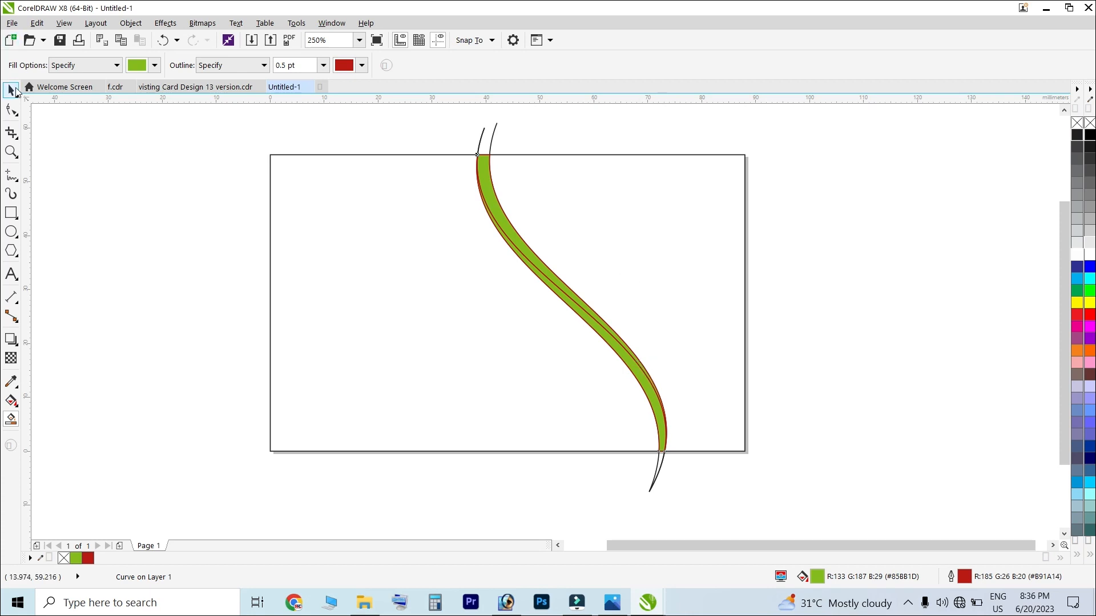
# Colour one filled band red and the other navy blue
pyautogui.click(10, 90)
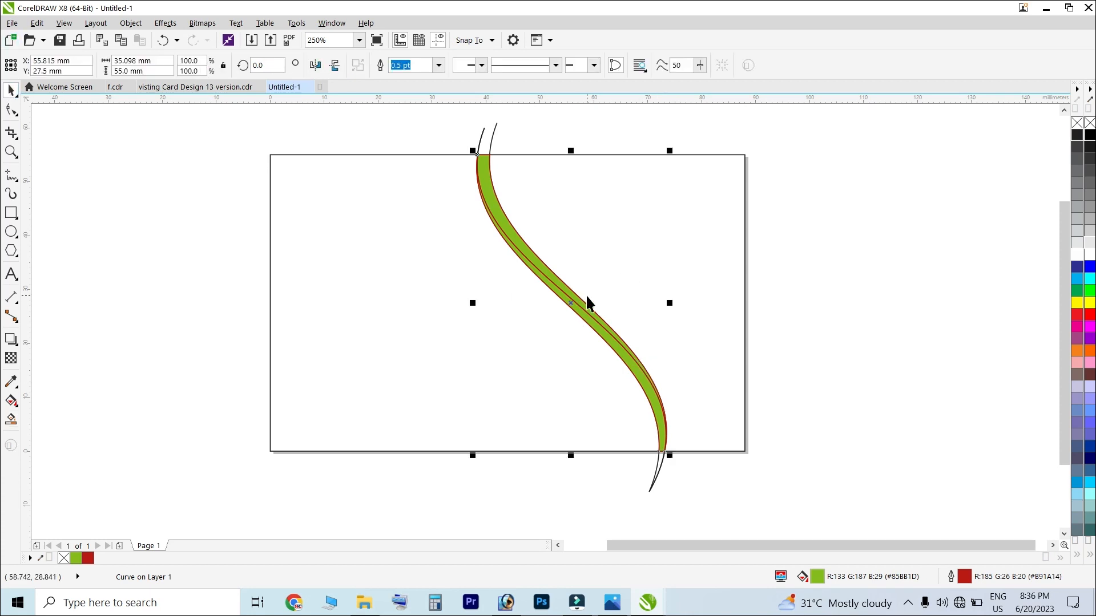
pyautogui.click(1077, 267)
pyautogui.click(947, 280)
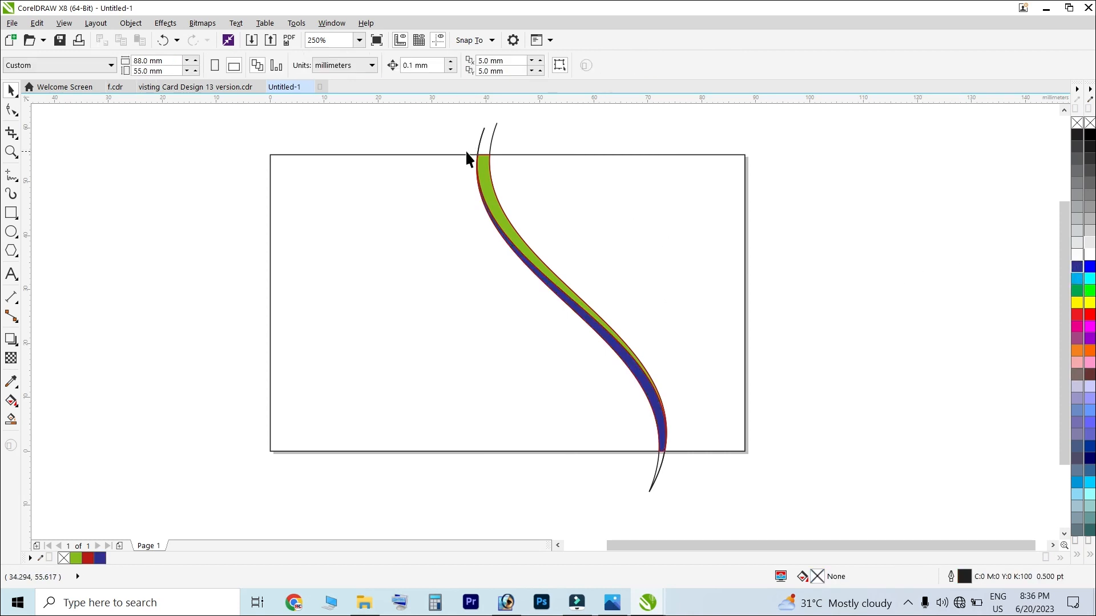
pyautogui.click(486, 168)
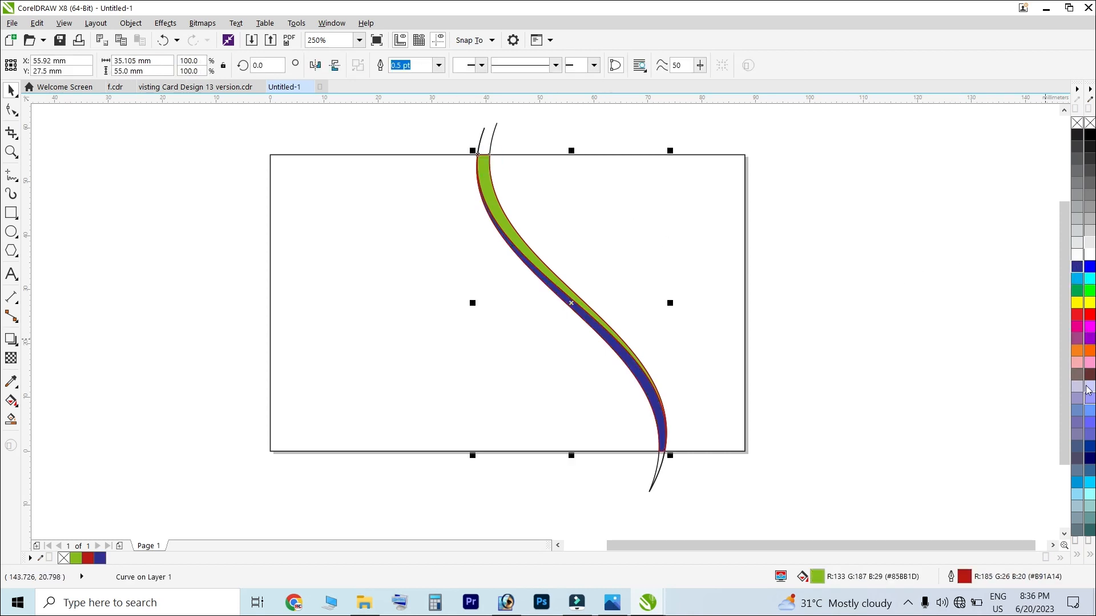
pyautogui.click(1090, 306)
pyautogui.click(1089, 316)
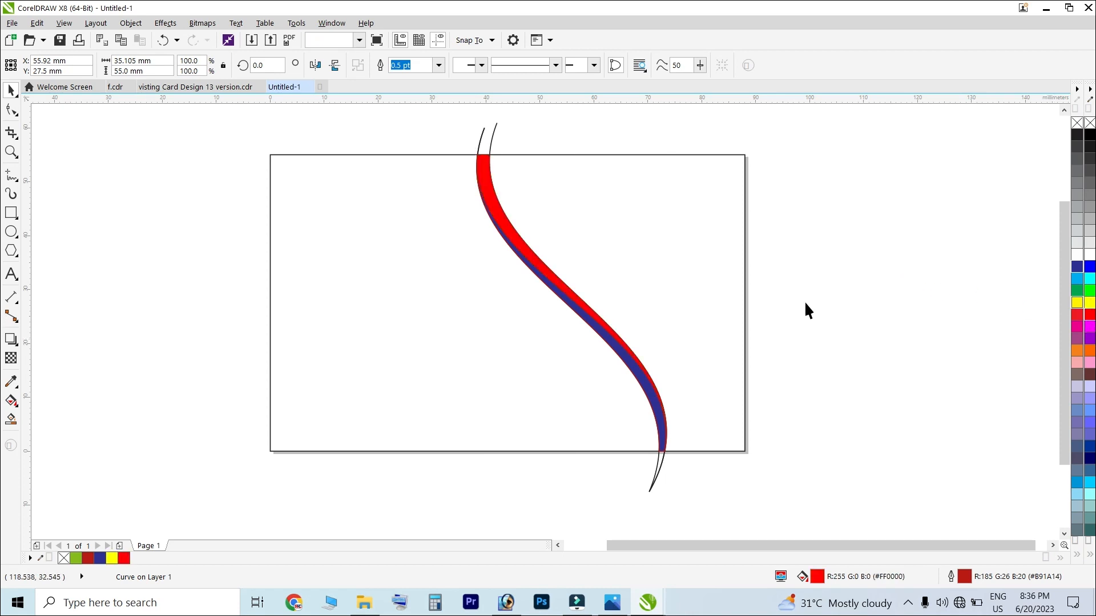
pyautogui.click(628, 371)
pyautogui.click(632, 374)
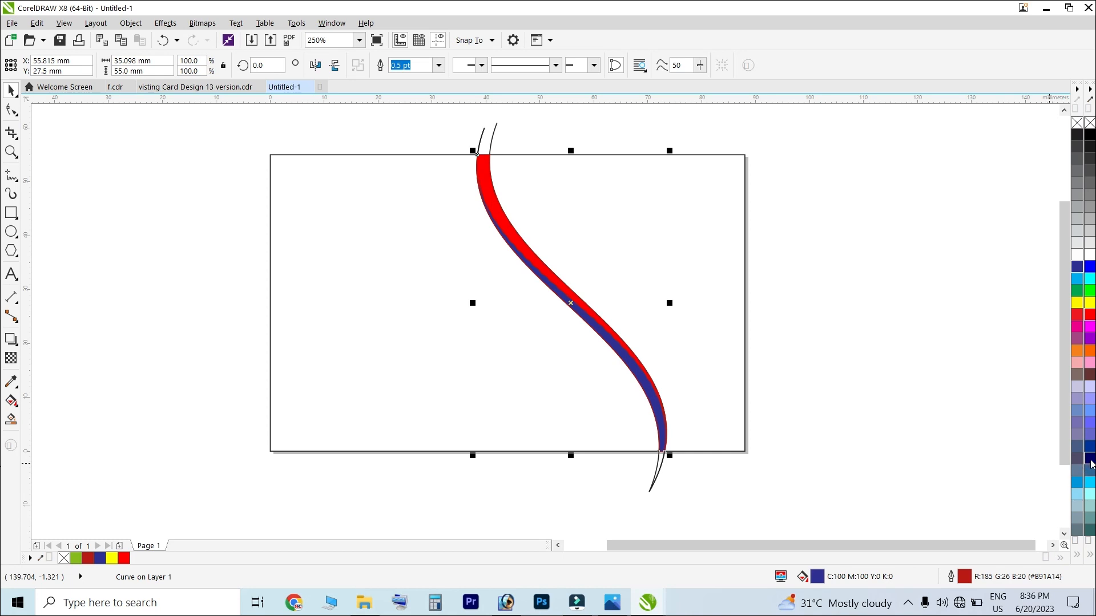
pyautogui.click(909, 333)
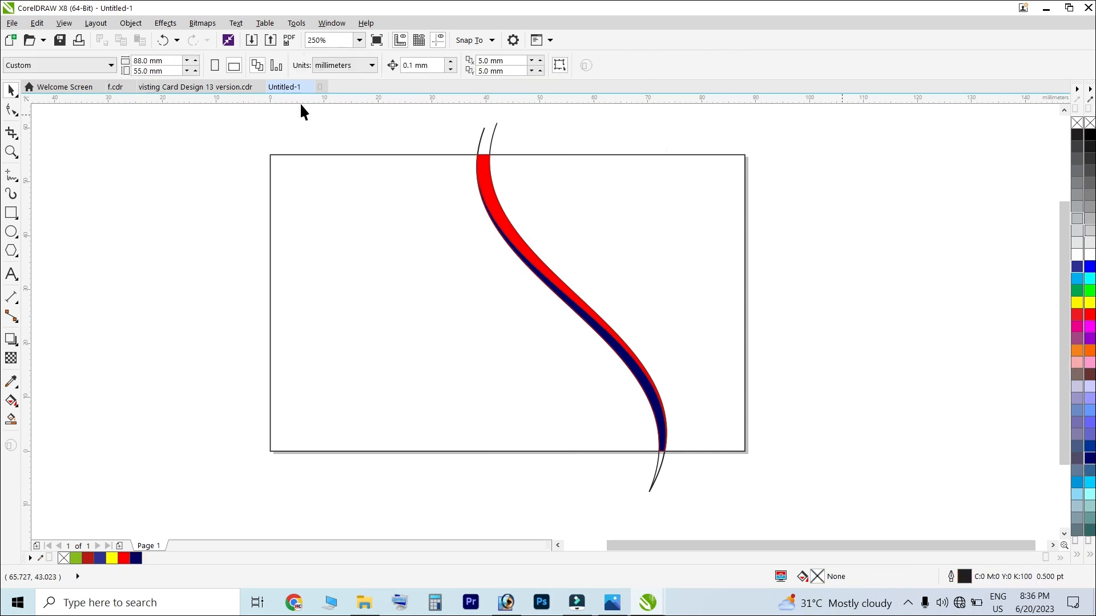
pyautogui.click(652, 485)
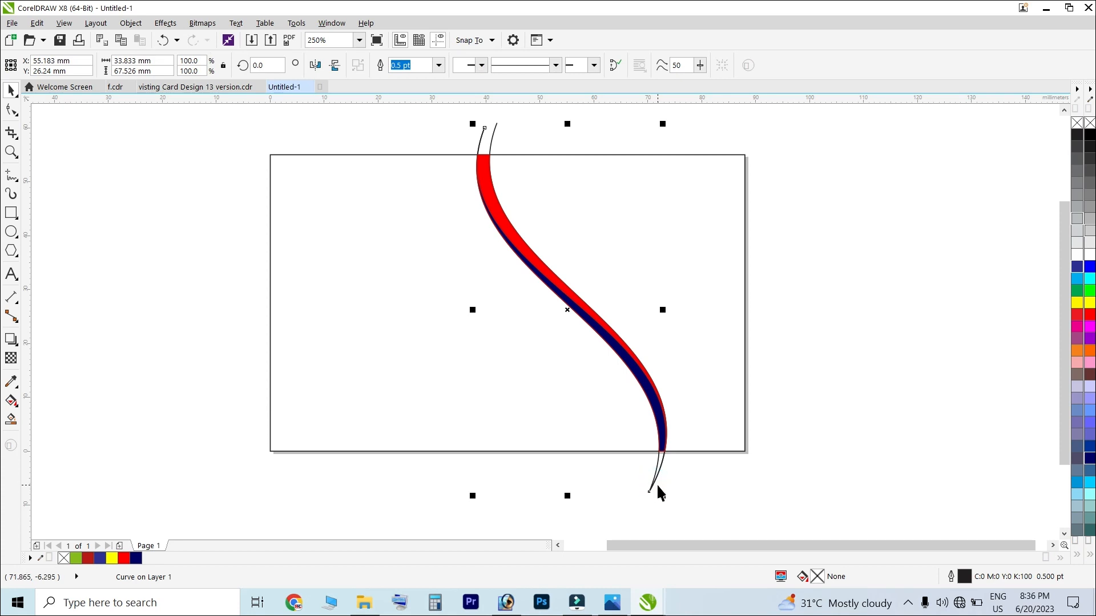
pyautogui.scroll(3, 661, 492)
# Delete the two leftover thin black curves
pyautogui.scroll(-3, 589, 451)
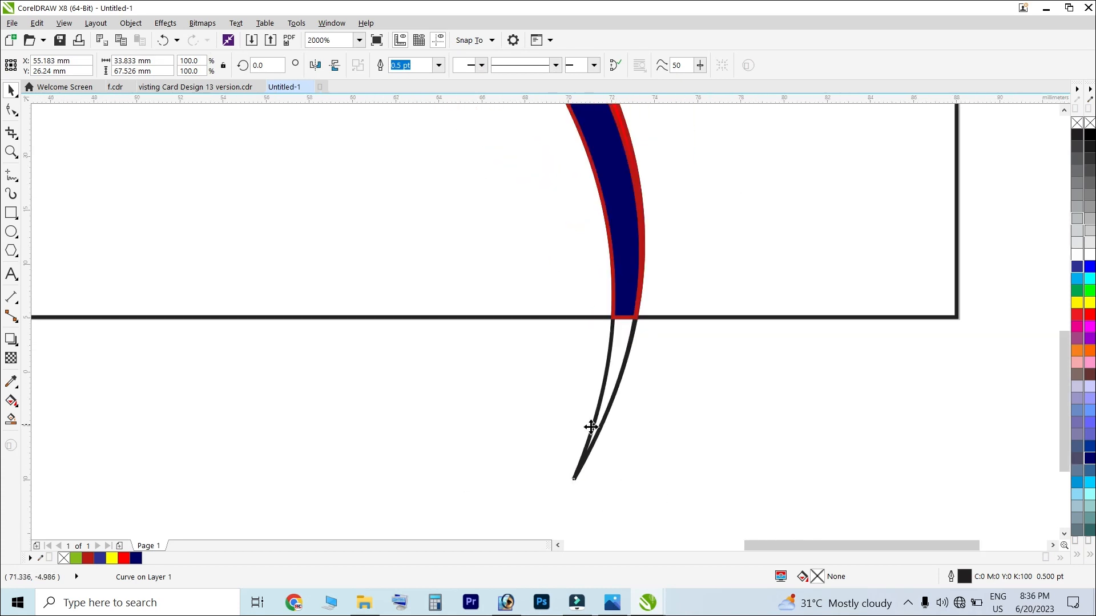
pyautogui.press('Delete')
pyautogui.scroll(2, 594, 428)
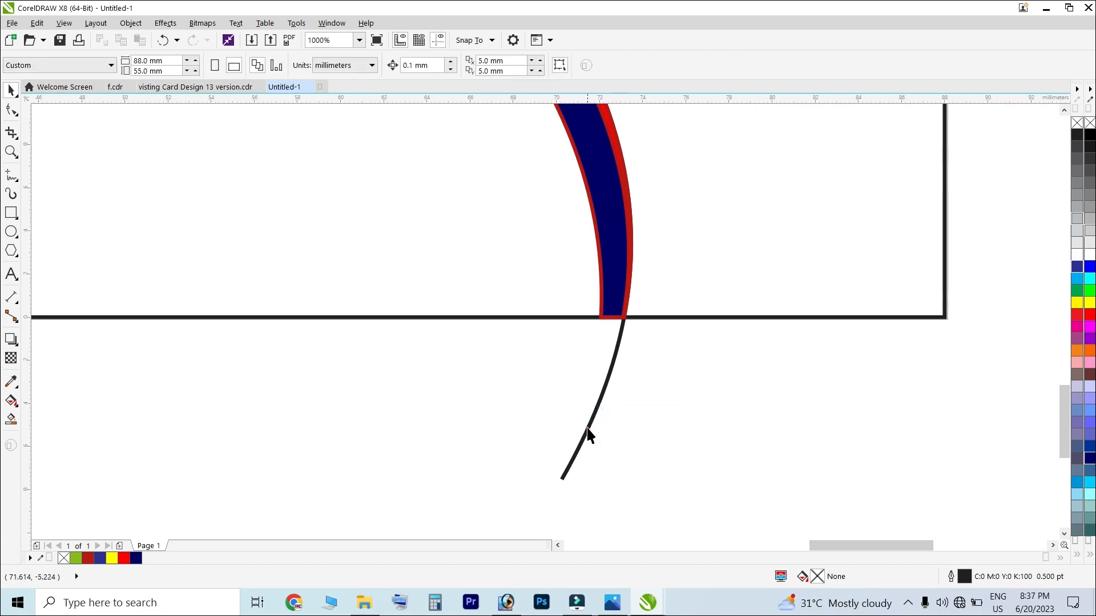
pyautogui.click(589, 430)
pyautogui.press('Delete')
pyautogui.scroll(-3, 646, 451)
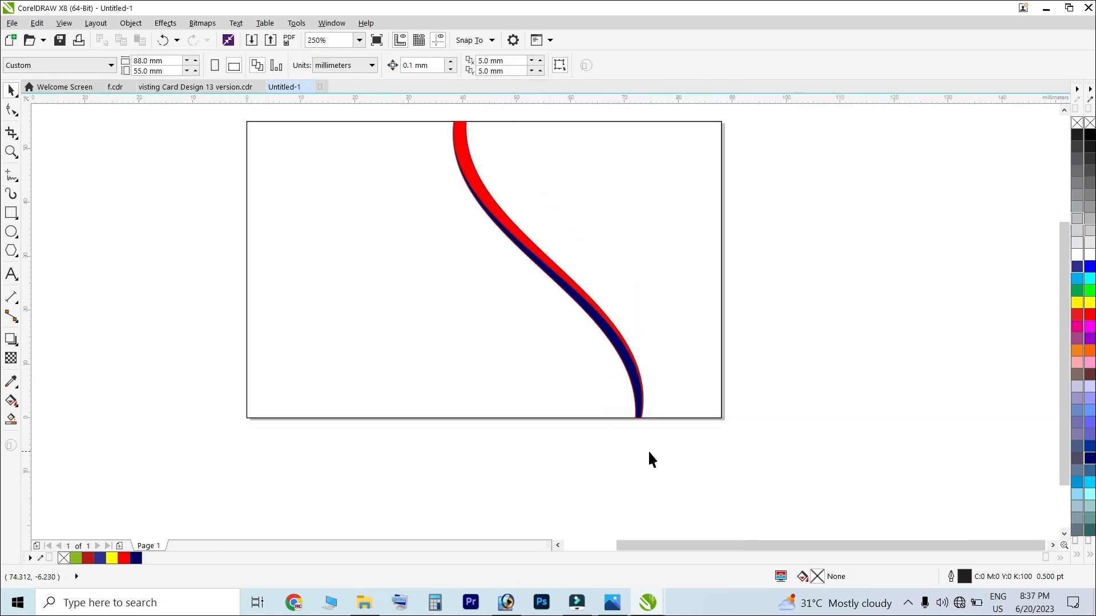
pyautogui.scroll(1, 520, 217)
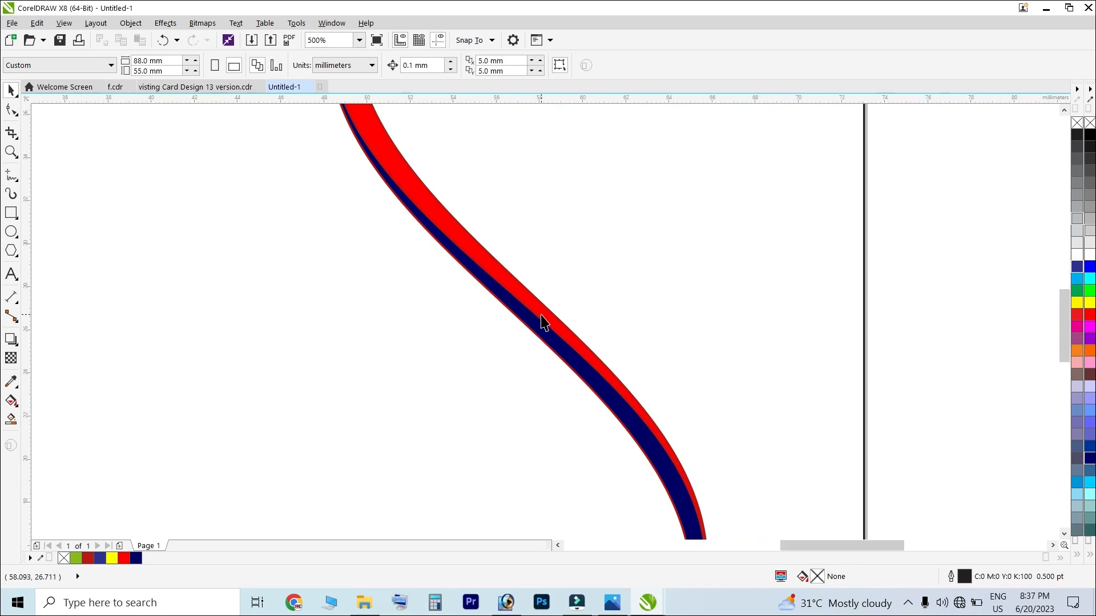
pyautogui.scroll(2, 543, 323)
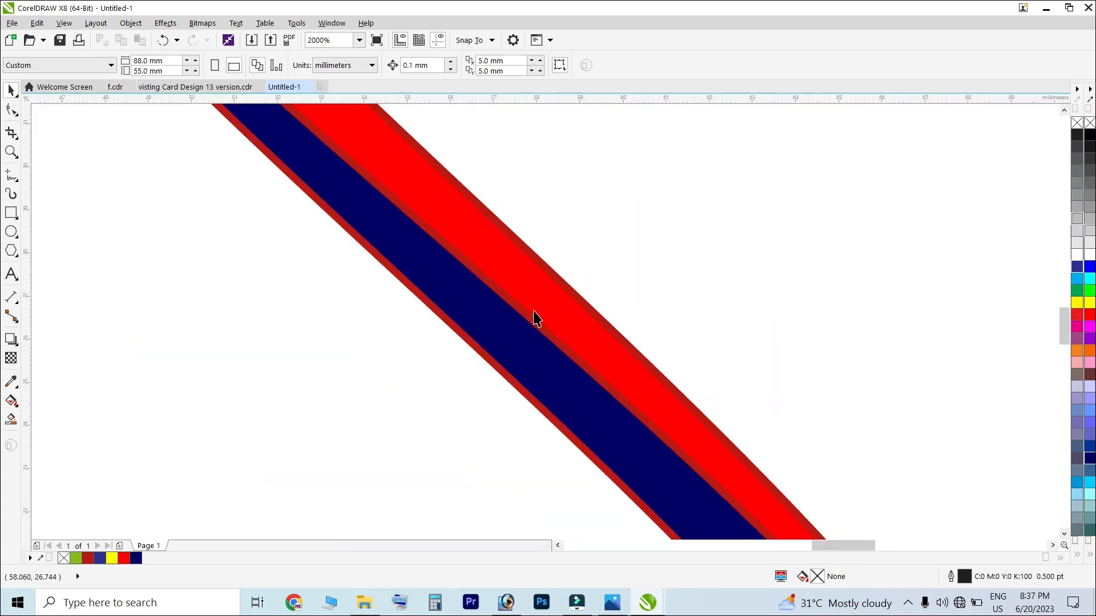
pyautogui.scroll(-3, 533, 321)
# Check the red and navy stripe's edges, then select the card's background rectangle
pyautogui.moveTo(364, 117); pyautogui.dragTo(651, 477)
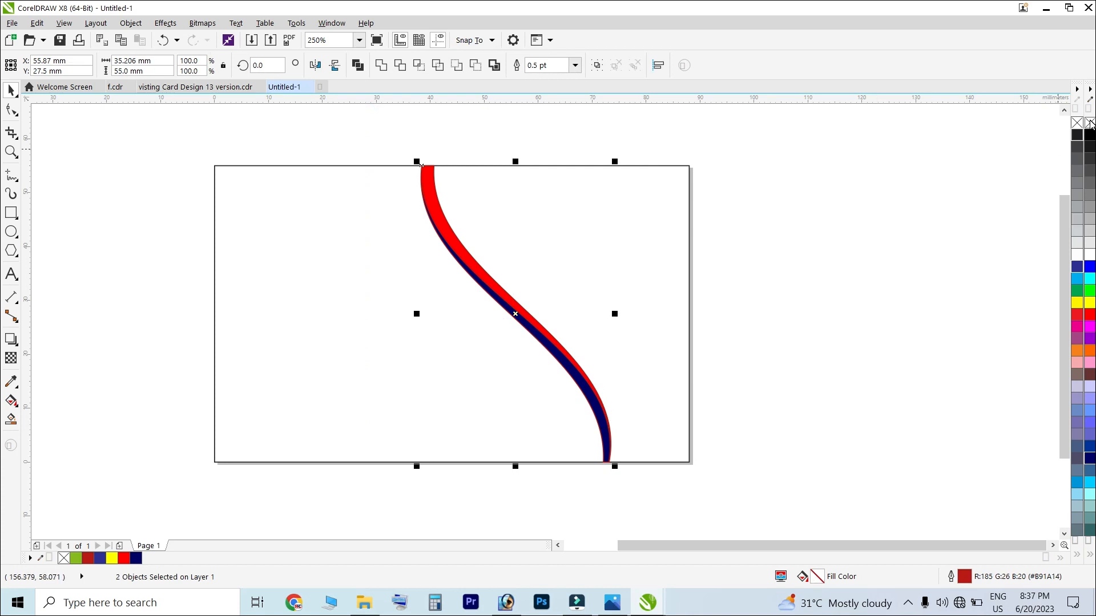
pyautogui.click(827, 244)
pyautogui.scroll(3, 548, 331)
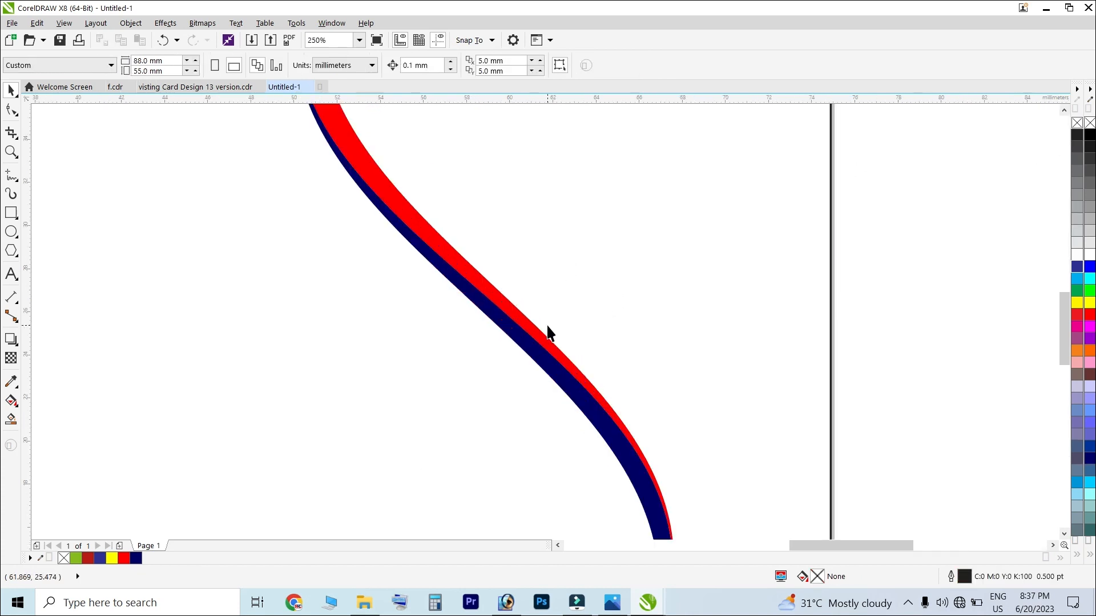
pyautogui.scroll(2, 548, 333)
pyautogui.scroll(-4, 399, 343)
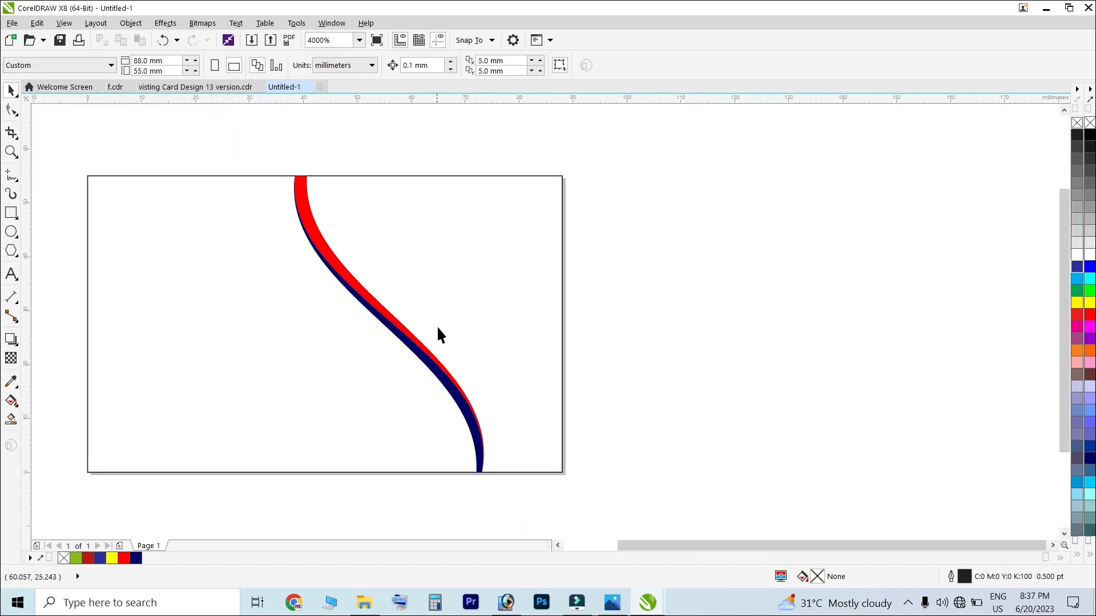
pyautogui.scroll(-2, 440, 334)
pyautogui.scroll(3, 445, 328)
pyautogui.scroll(-2, 462, 322)
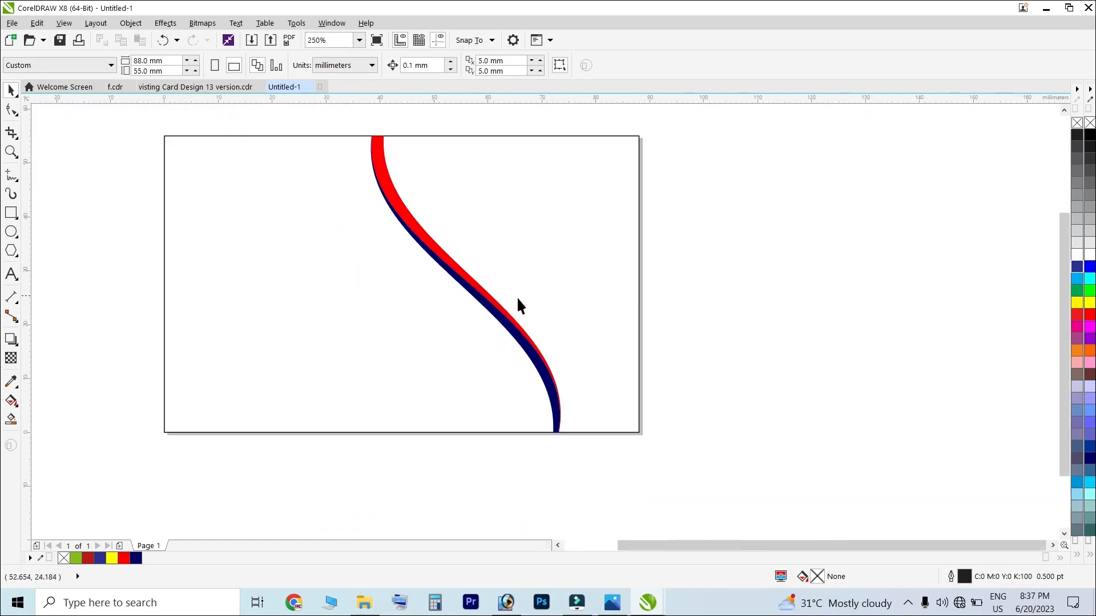
pyautogui.click(350, 315)
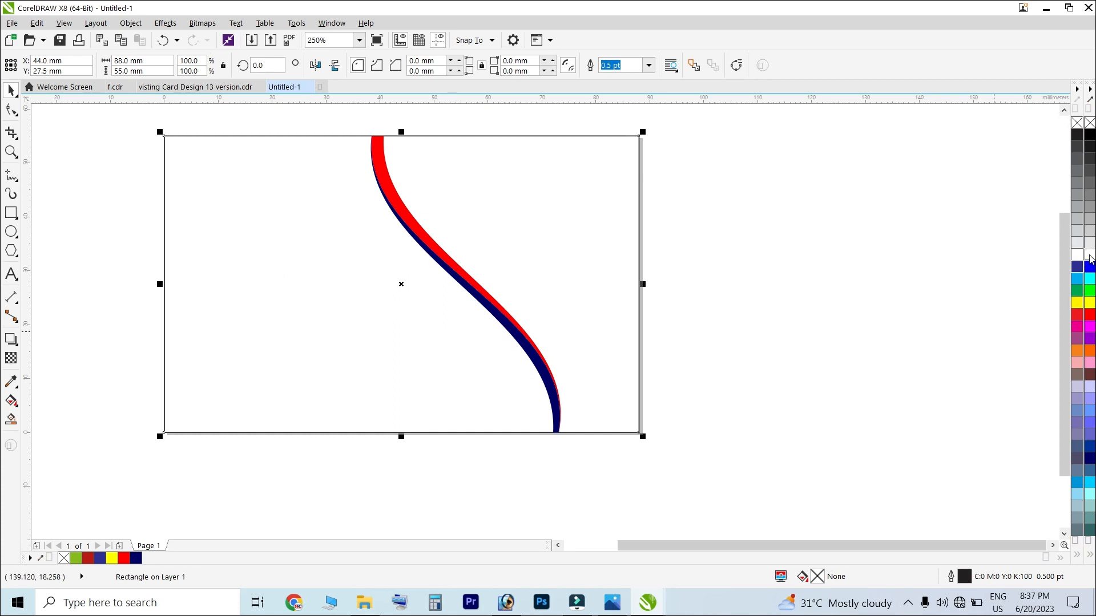
# Fill the card background light grey and make the area left of the curve white
pyautogui.click(1077, 244)
pyautogui.click(877, 243)
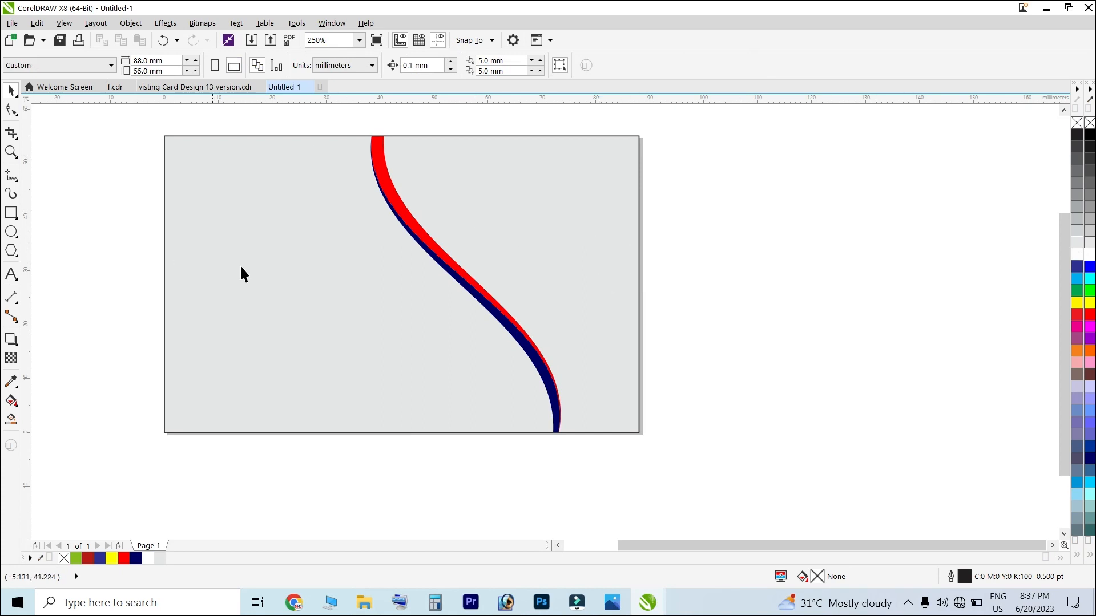
pyautogui.click(11, 421)
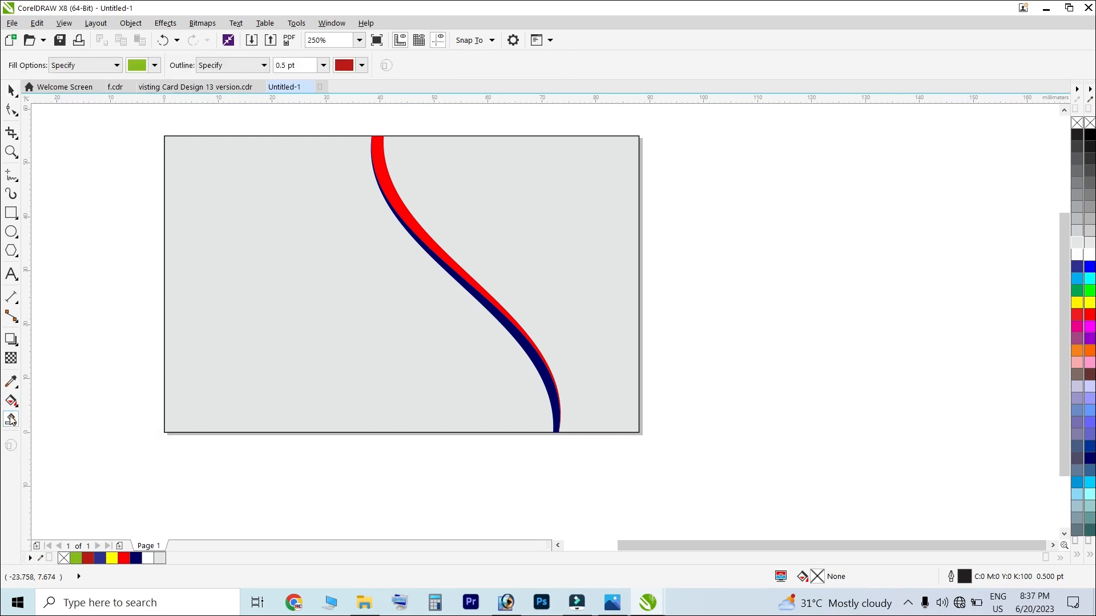
pyautogui.click(238, 341)
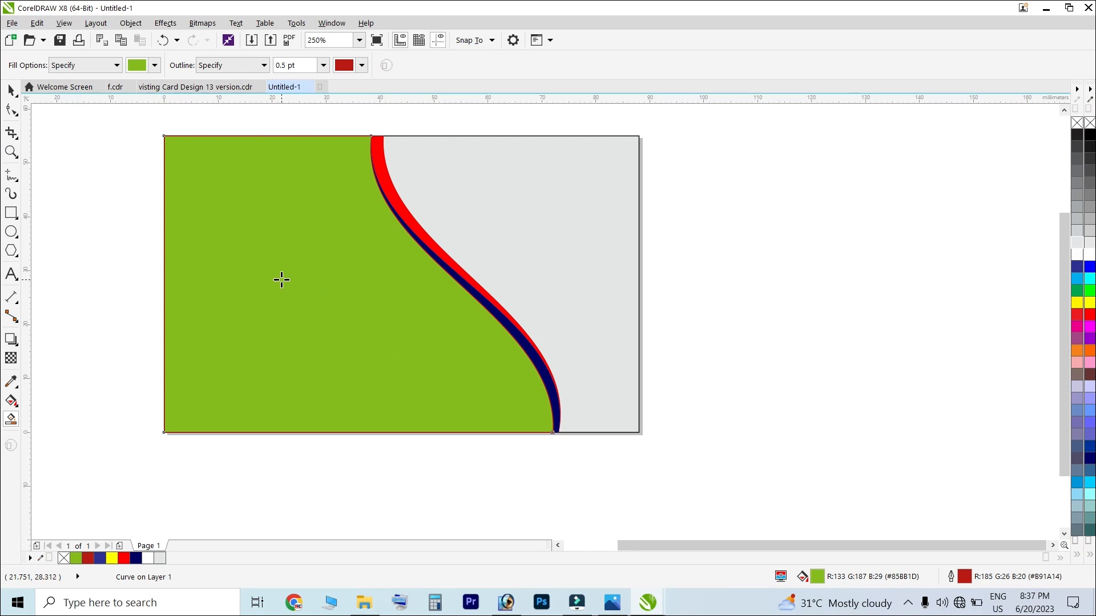
pyautogui.click(147, 559)
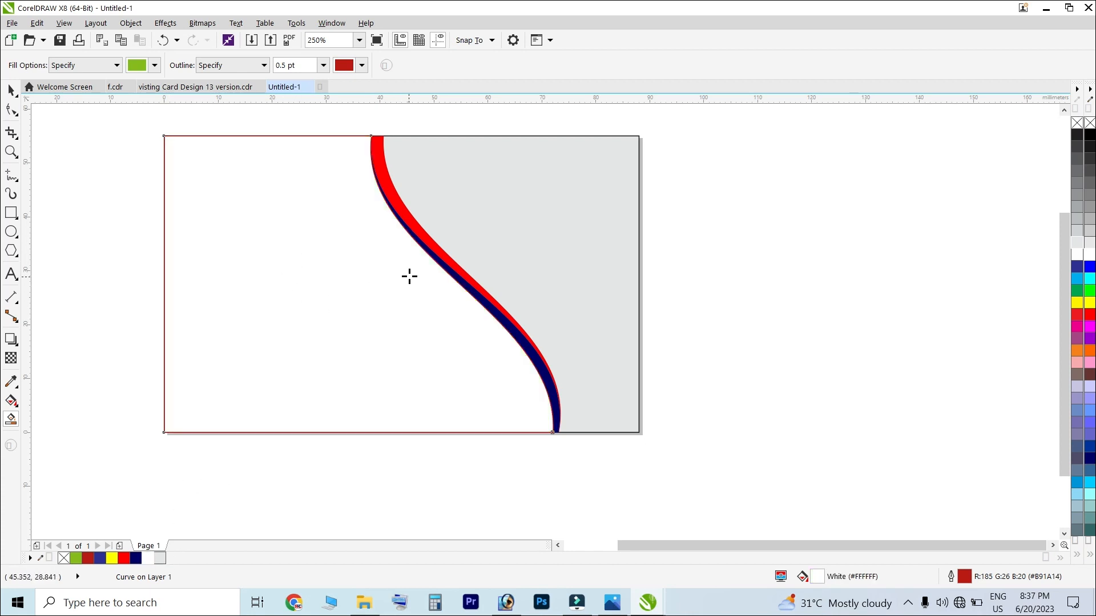
# Try lighter grey shades on the background rectangle
pyautogui.click(11, 90)
pyautogui.click(788, 220)
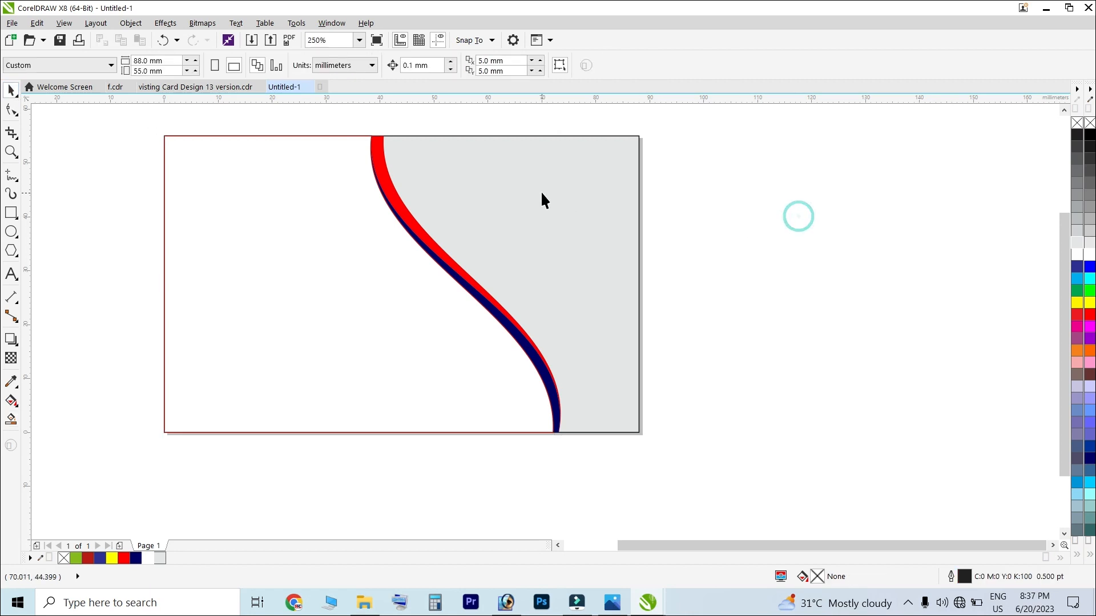
pyautogui.click(594, 191)
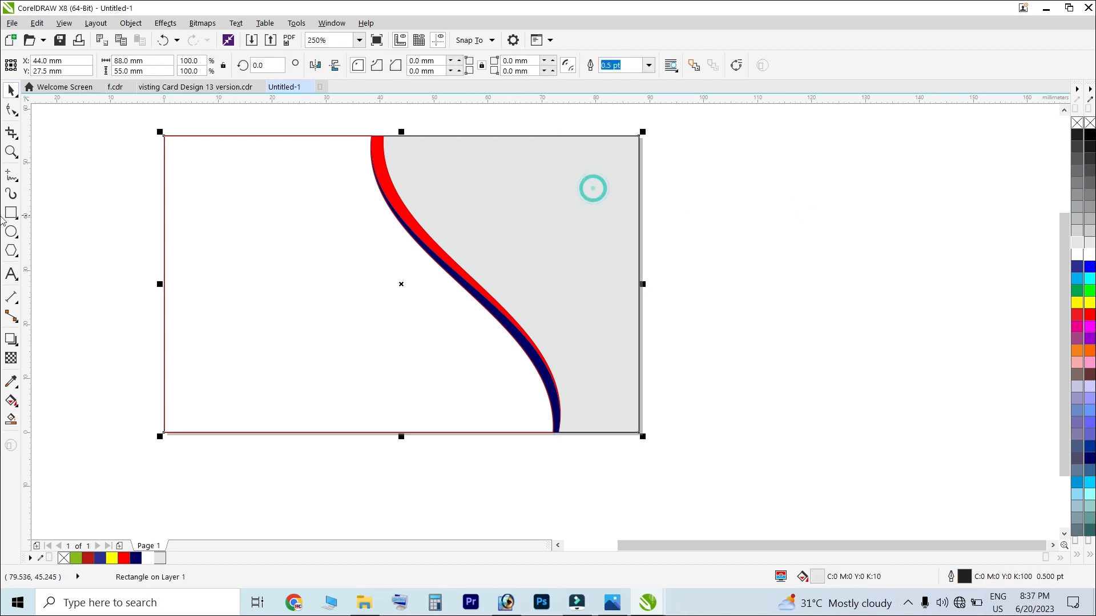
pyautogui.moveTo(1082, 247); pyautogui.dragTo(1056, 244)
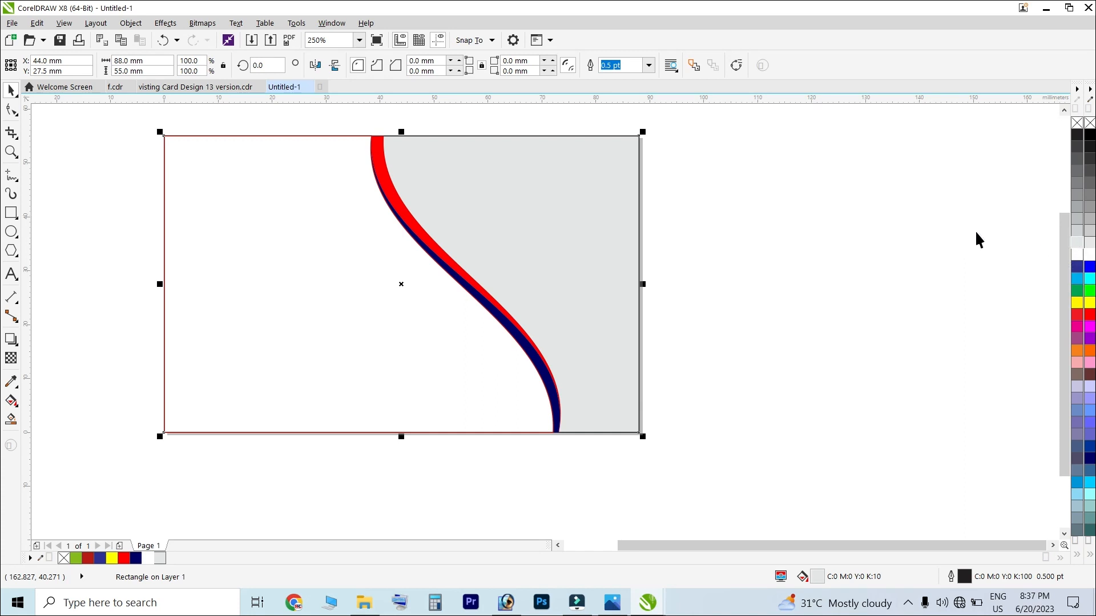
pyautogui.click(753, 252)
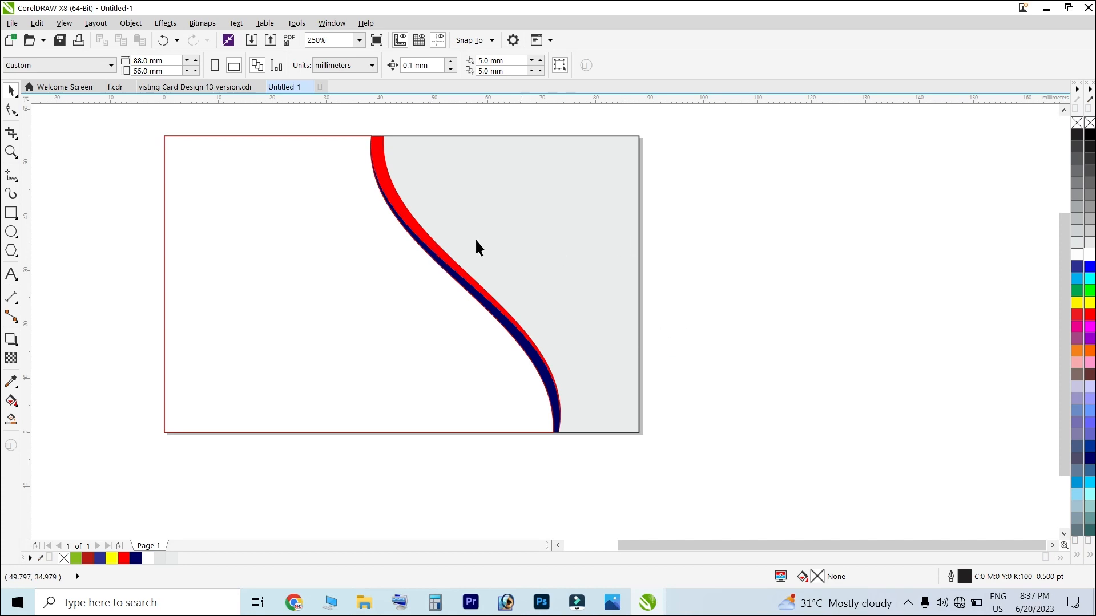
# Copy the whole Lamcal sample card from the visiting card file and paste it into Untitled-1
pyautogui.click(195, 87)
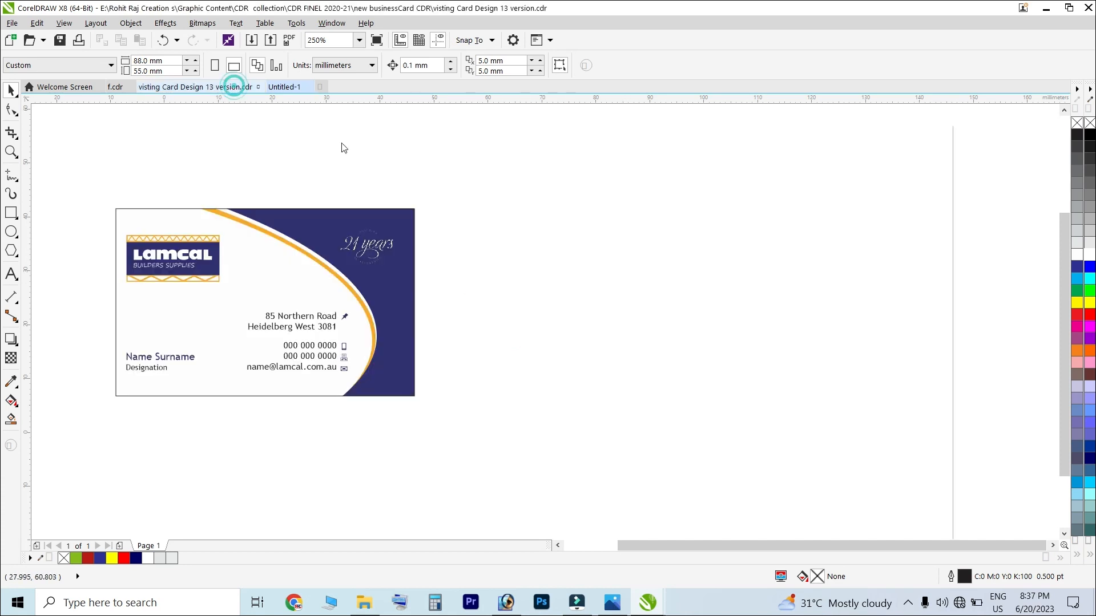
pyautogui.moveTo(86, 168); pyautogui.dragTo(483, 451)
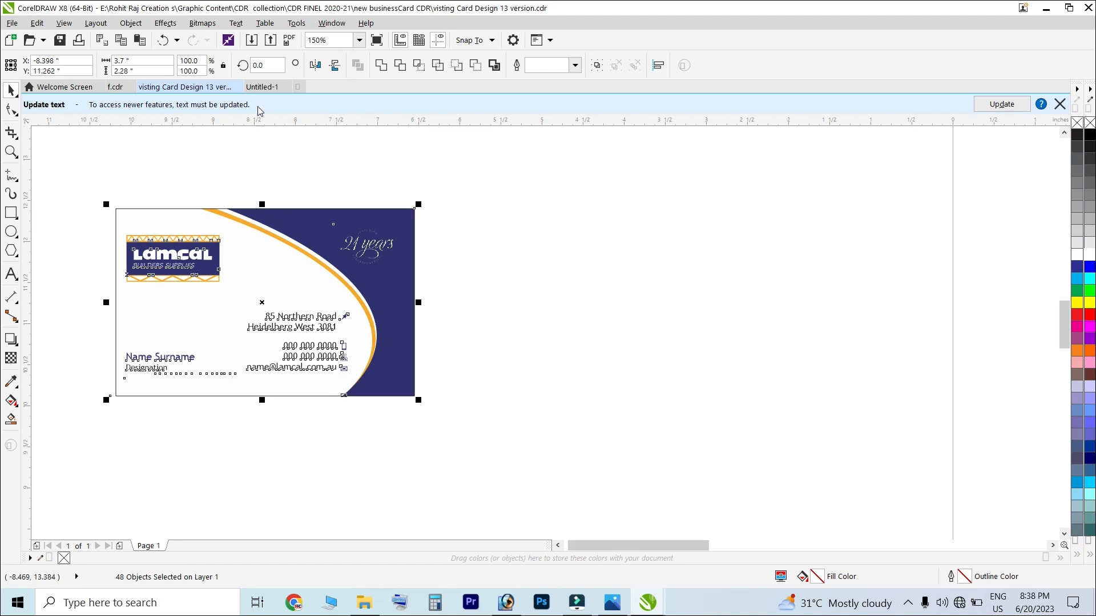
pyautogui.click(262, 87)
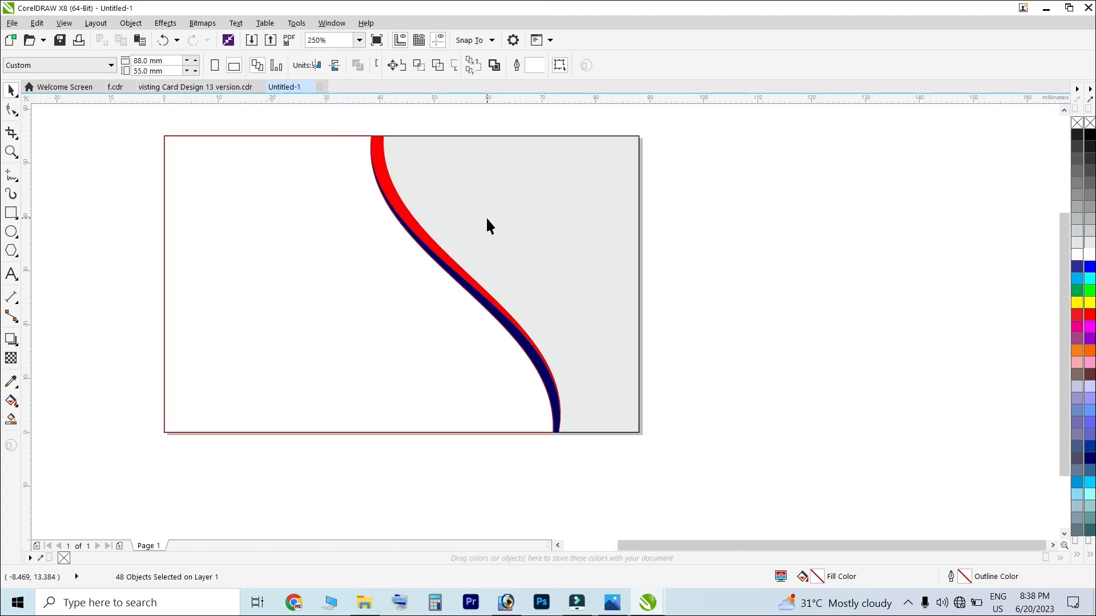
pyautogui.hotkey('ctrl', 'a')
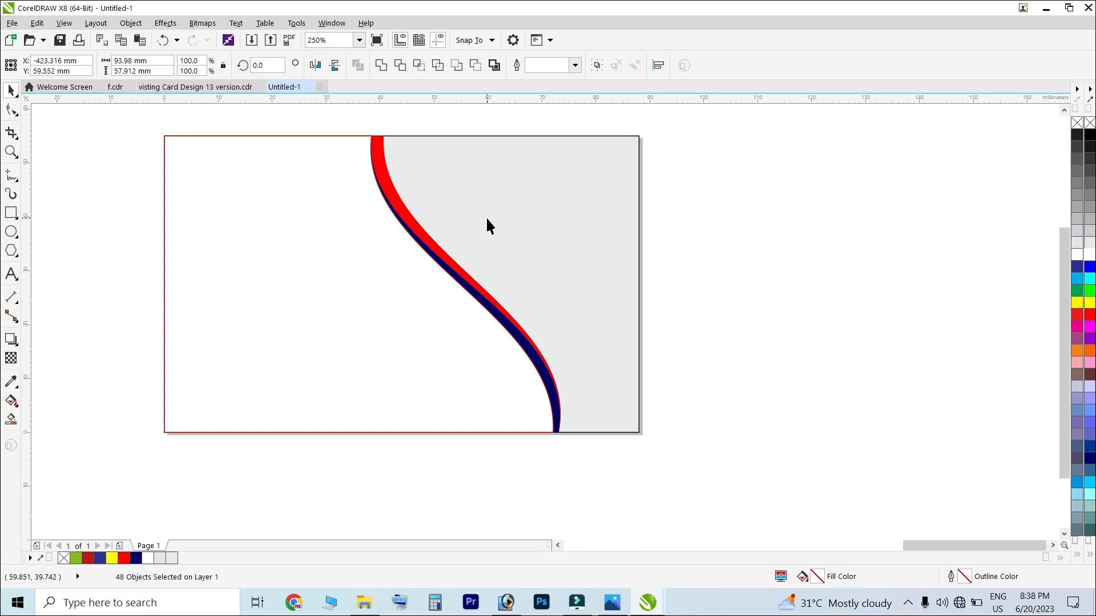
pyautogui.scroll(-2, 509, 296)
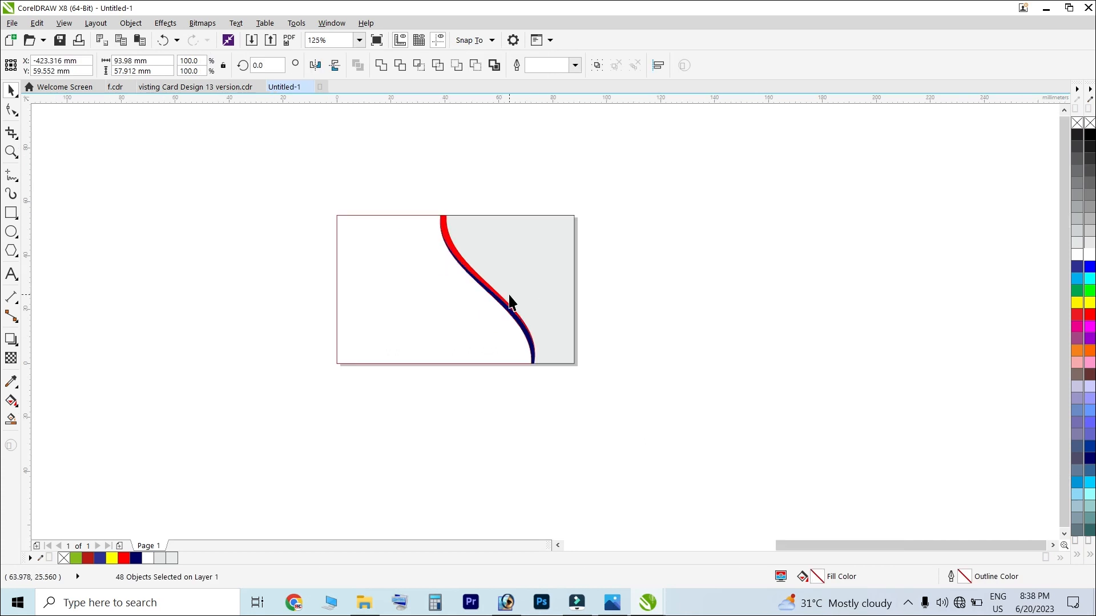
pyautogui.press('F4')
# Position the pasted sample card beside the new stripe card
pyautogui.moveTo(202, 277); pyautogui.dragTo(769, 338)
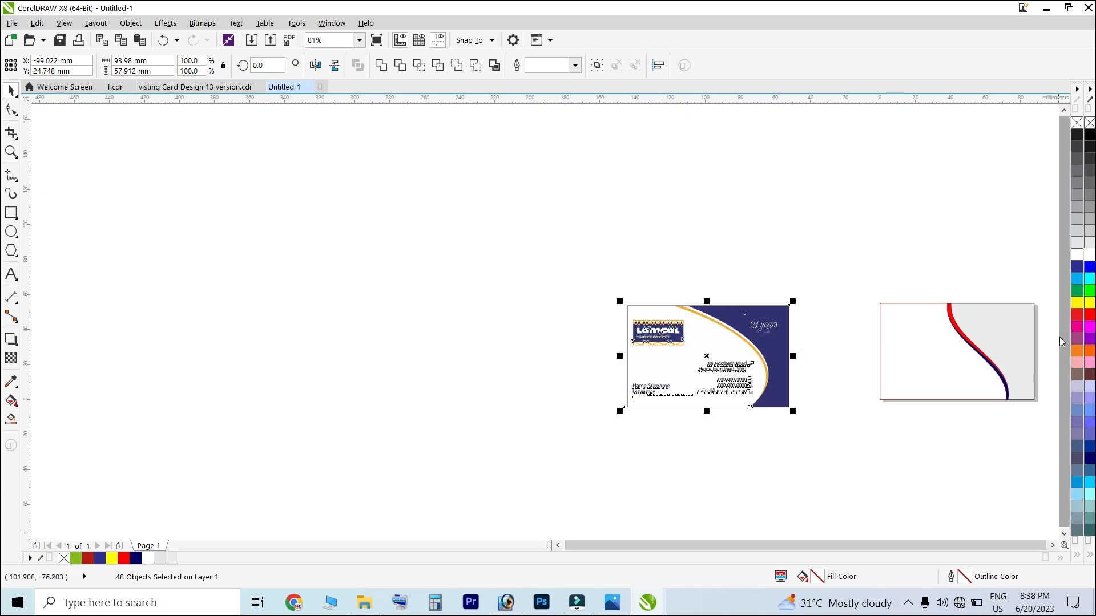
pyautogui.moveTo(1054, 281); pyautogui.dragTo(840, 432)
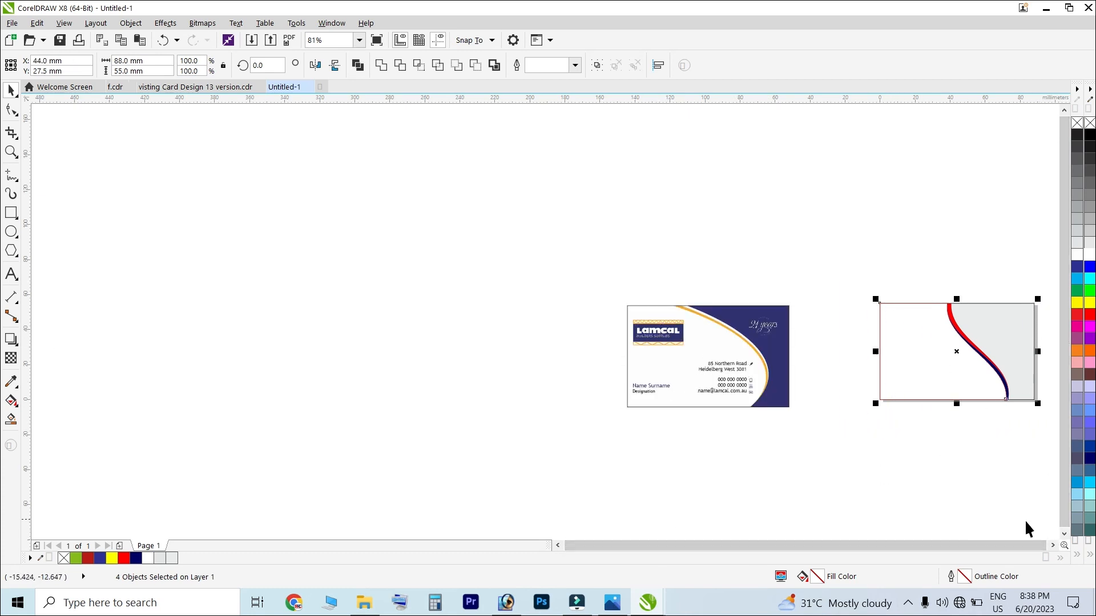
pyautogui.click(794, 334)
pyautogui.scroll(2, 937, 347)
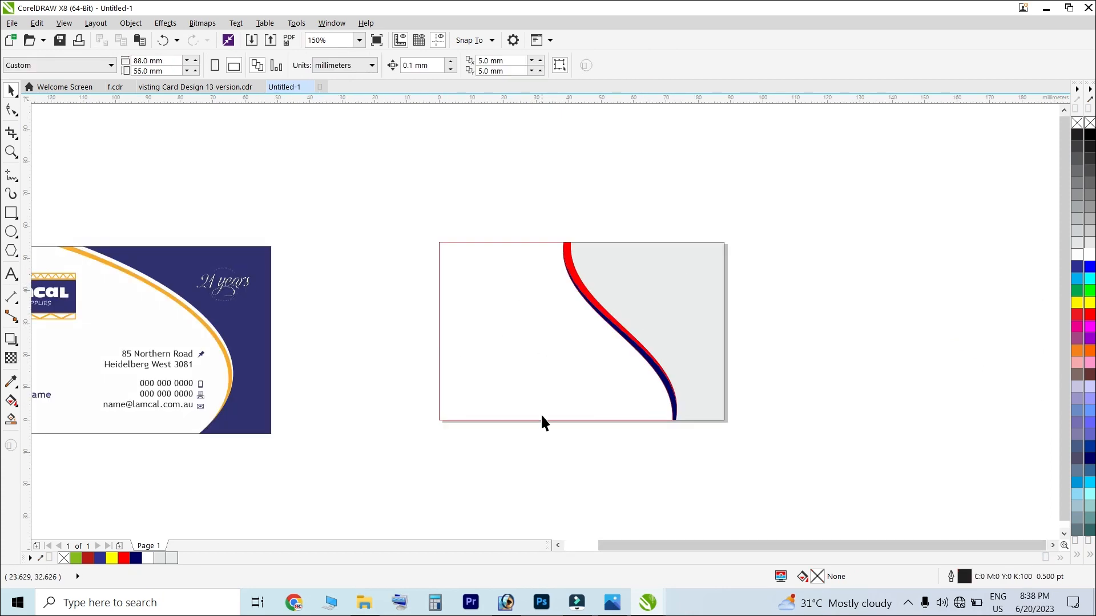
pyautogui.moveTo(811, 548); pyautogui.dragTo(789, 547)
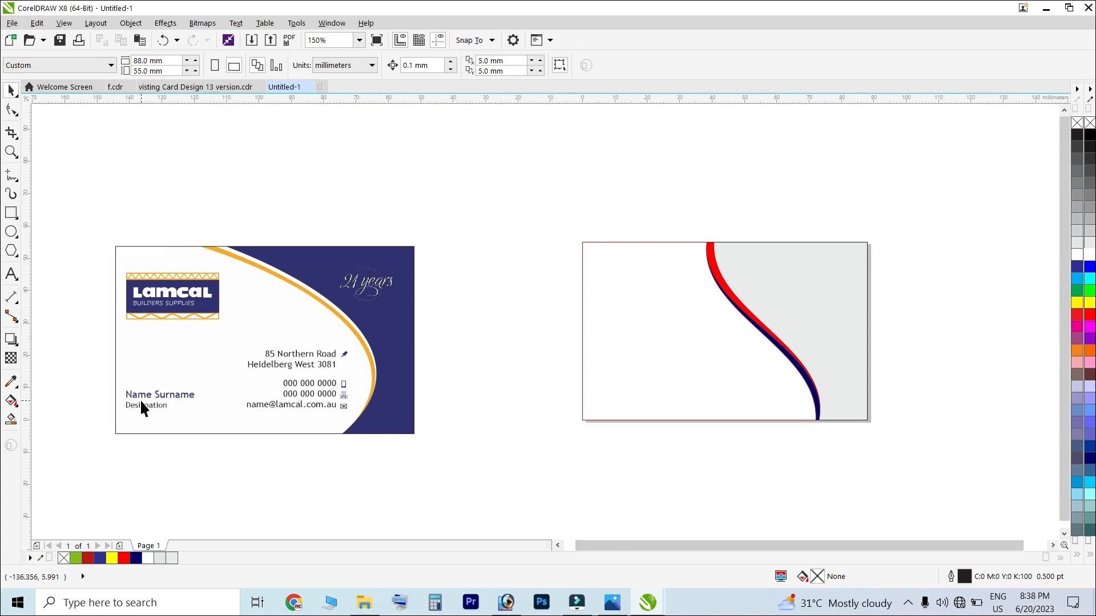
# Marquee-select all parts of the Lamcal logo on the sample card
pyautogui.scroll(4, 136, 416)
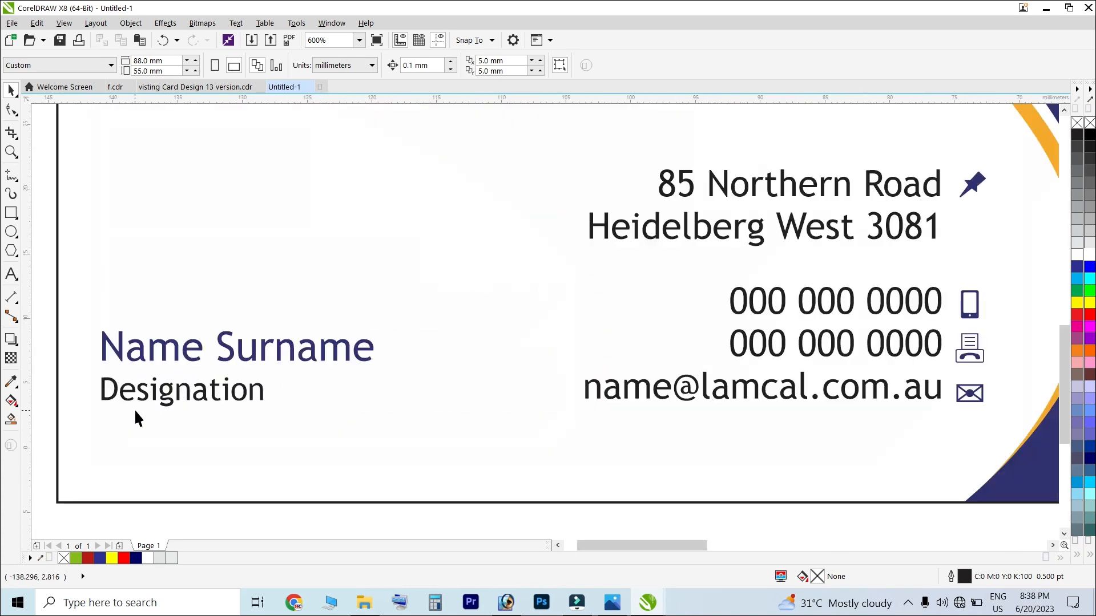
pyautogui.click(201, 394)
pyautogui.scroll(-2, 217, 386)
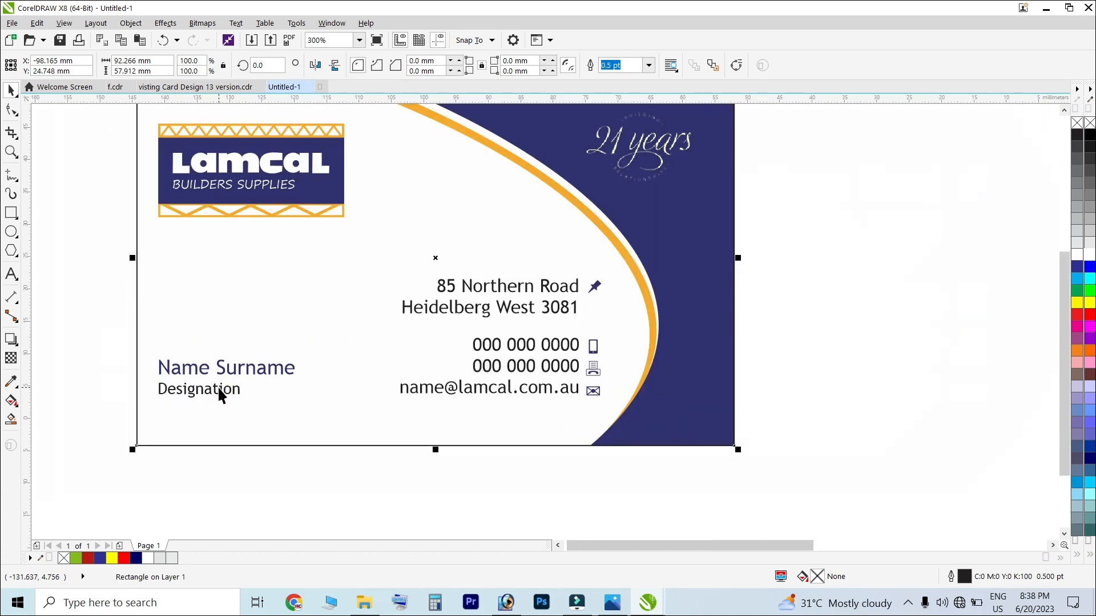
pyautogui.scroll(-2, 213, 396)
pyautogui.click(263, 455)
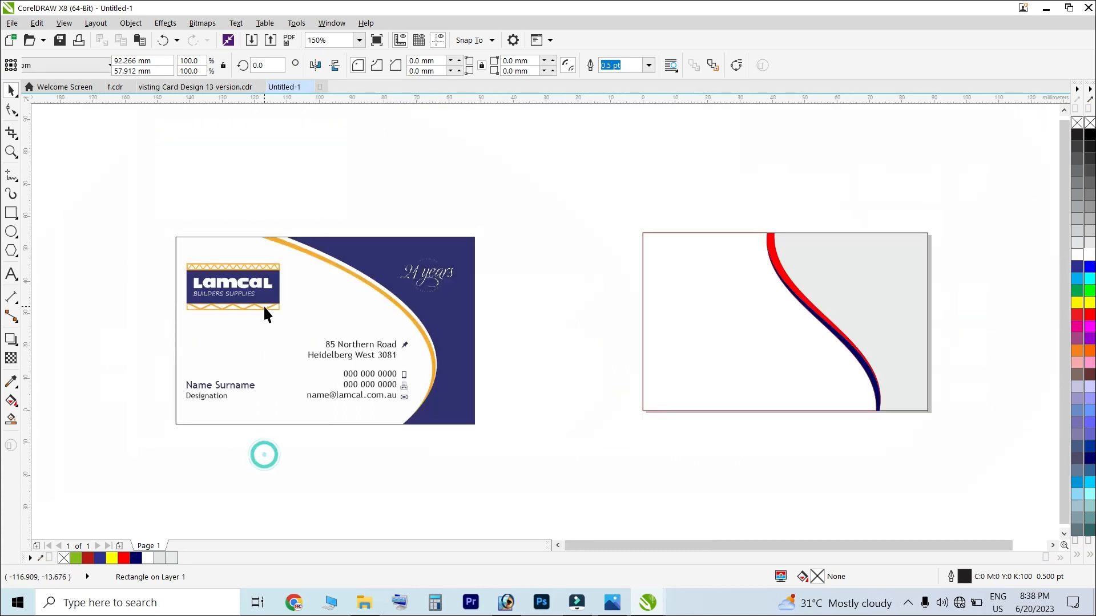
pyautogui.click(258, 307)
pyautogui.click(239, 169)
pyautogui.moveTo(163, 245); pyautogui.dragTo(285, 317)
pyautogui.click(255, 292)
pyautogui.click(250, 175)
pyautogui.moveTo(119, 252); pyautogui.dragTo(285, 321)
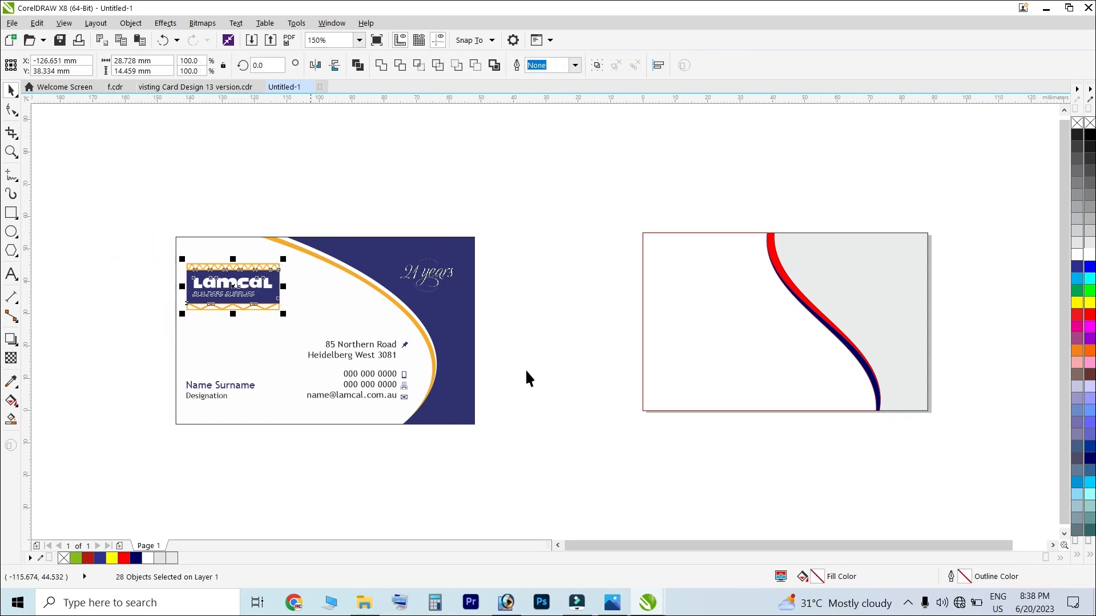
pyautogui.click(333, 160)
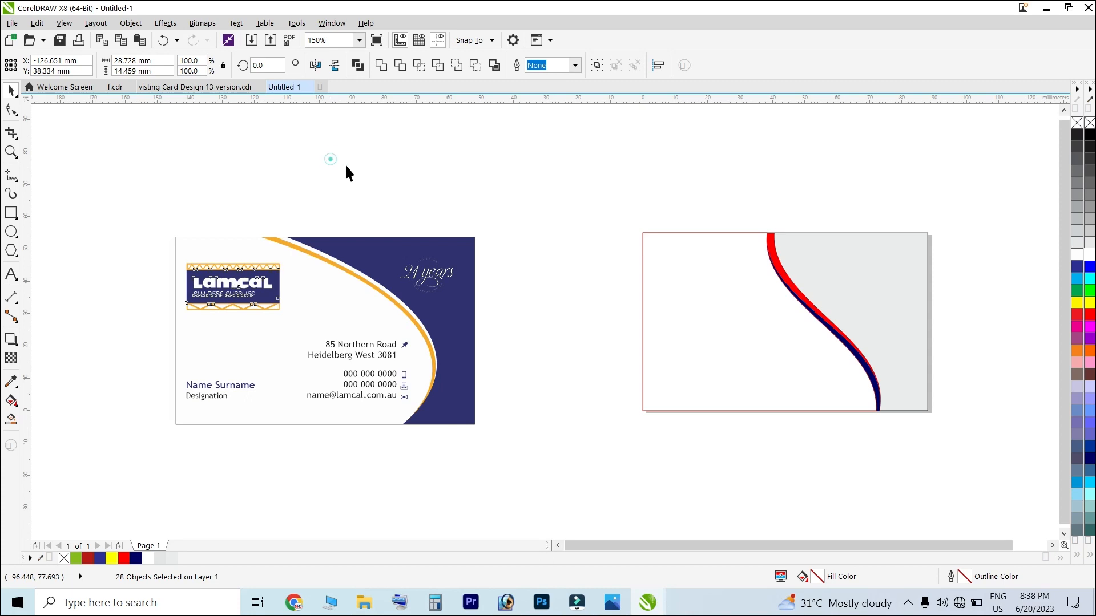
pyautogui.moveTo(166, 271); pyautogui.dragTo(296, 339)
# Move the Lamcal logo to the stripe card's lower-left corner, then select the name and designation text
pyautogui.moveTo(258, 291); pyautogui.dragTo(625, 295)
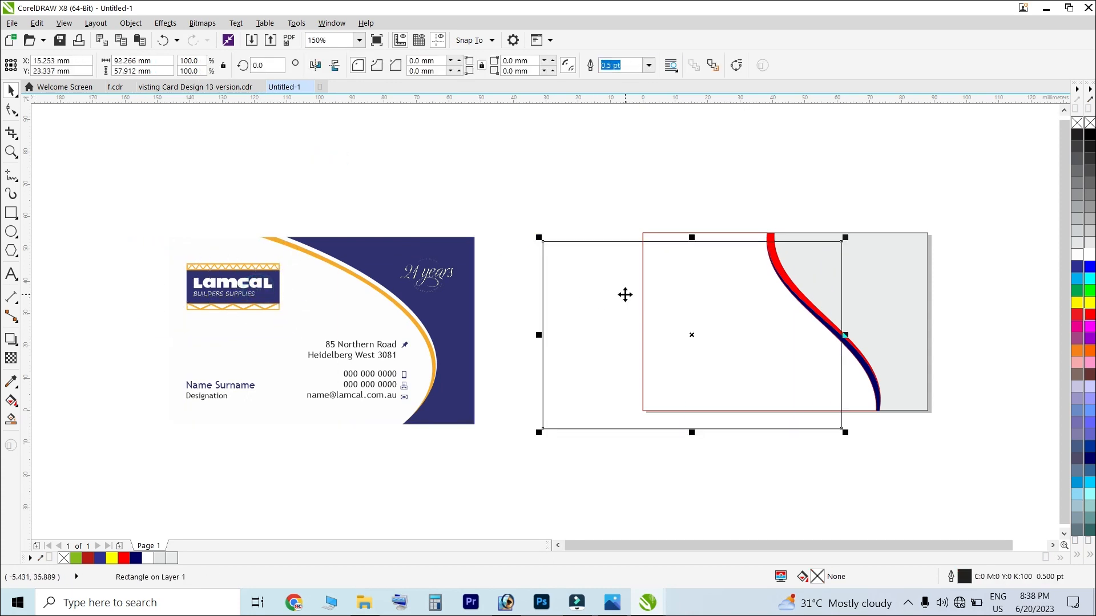
pyautogui.hotkey('ctrl', 'z')
pyautogui.click(341, 144)
pyautogui.moveTo(137, 197); pyautogui.dragTo(315, 349)
pyautogui.moveTo(261, 286); pyautogui.dragTo(735, 272)
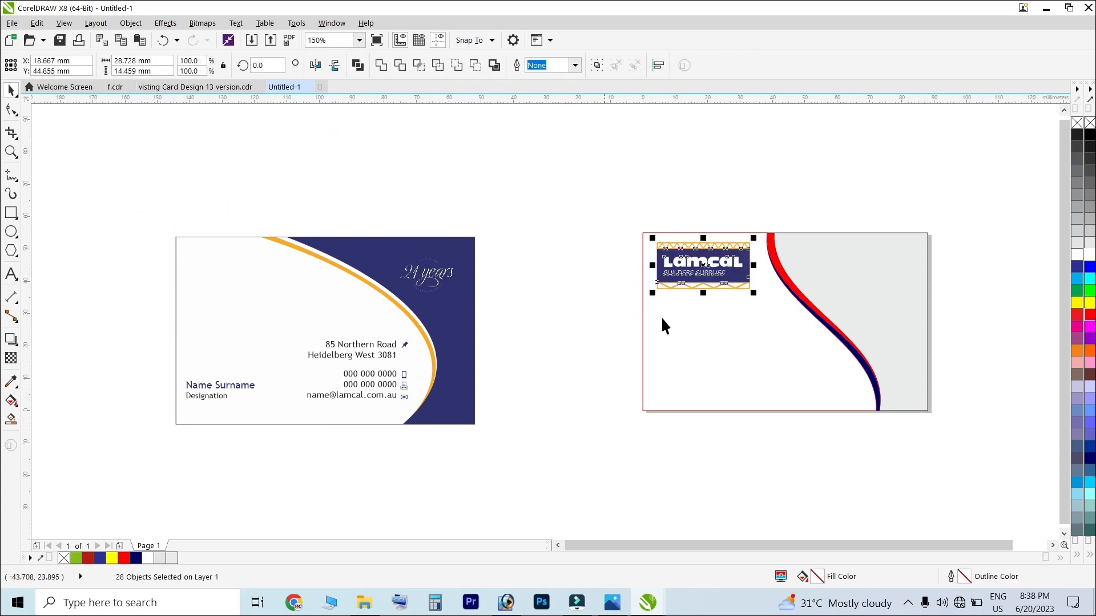
pyautogui.moveTo(718, 273); pyautogui.dragTo(718, 394)
pyautogui.click(167, 348)
pyautogui.moveTo(139, 343)
pyautogui.mouseDown()
pyautogui.moveTo(247, 435)
pyautogui.moveTo(490, 364)
pyautogui.moveTo(717, 247)
pyautogui.mouseUp()
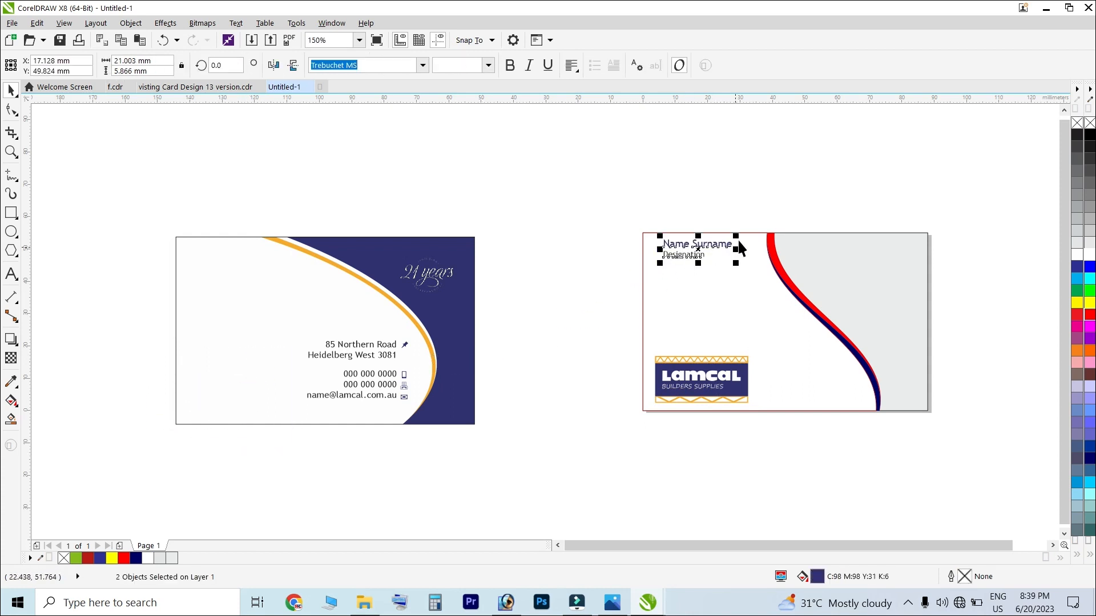
# Enlarge the name and designation text on the card
pyautogui.scroll(3, 735, 242)
pyautogui.moveTo(714, 322); pyautogui.dragTo(747, 336)
pyautogui.scroll(2, 509, 242)
pyautogui.scroll(-4, 510, 242)
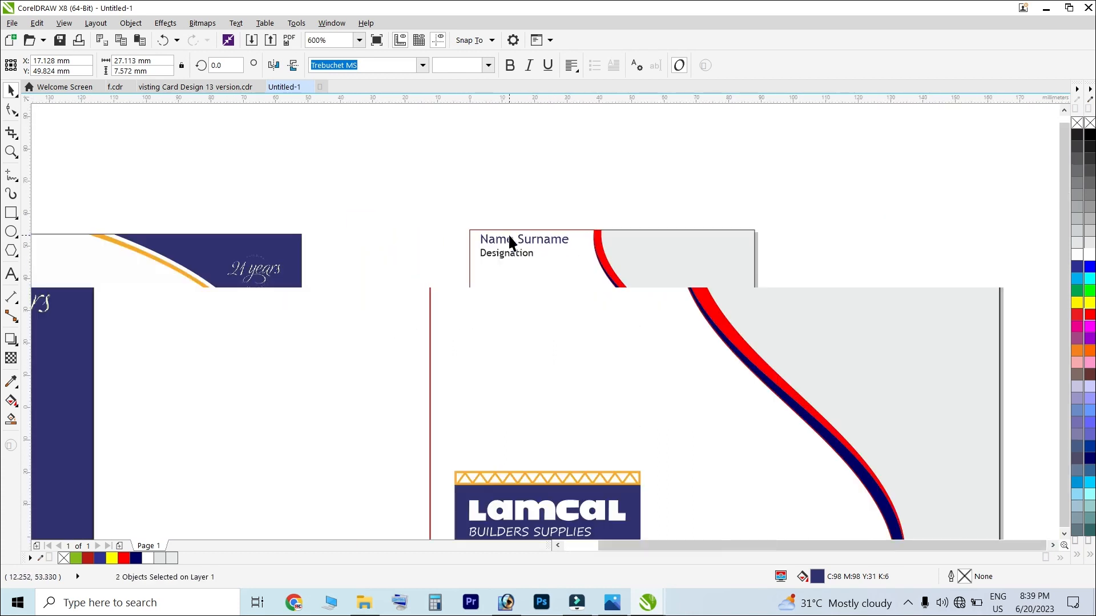
pyautogui.click(401, 171)
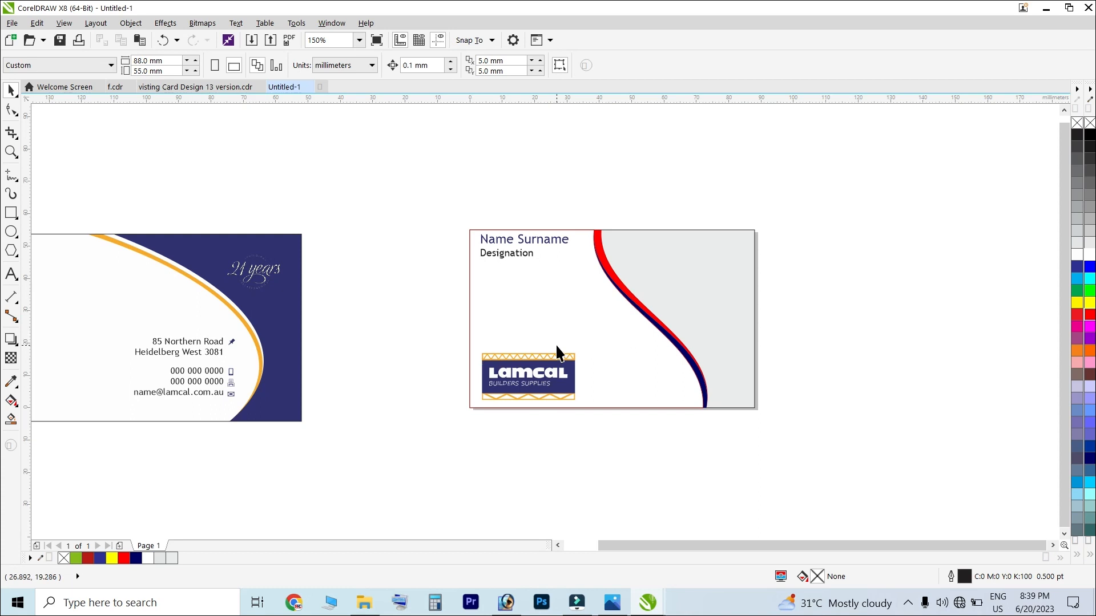
# Move the Lamcal logo to the card's top-right and the address and contact lines onto the card
pyautogui.moveTo(427, 323); pyautogui.dragTo(631, 454)
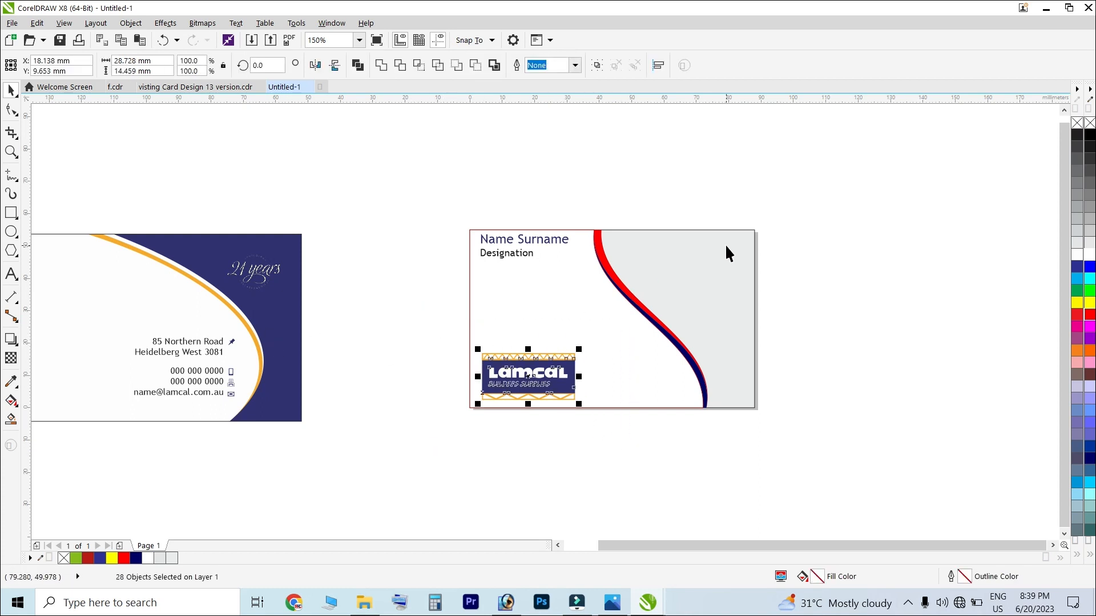
pyautogui.moveTo(534, 370); pyautogui.dragTo(703, 250)
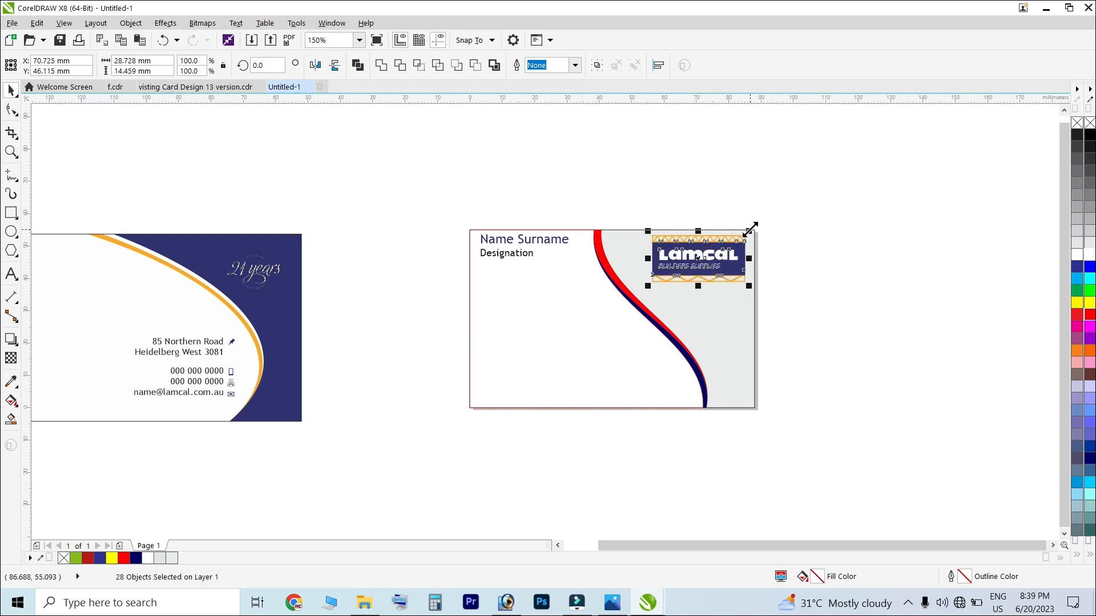
pyautogui.moveTo(382, 301); pyautogui.dragTo(85, 433)
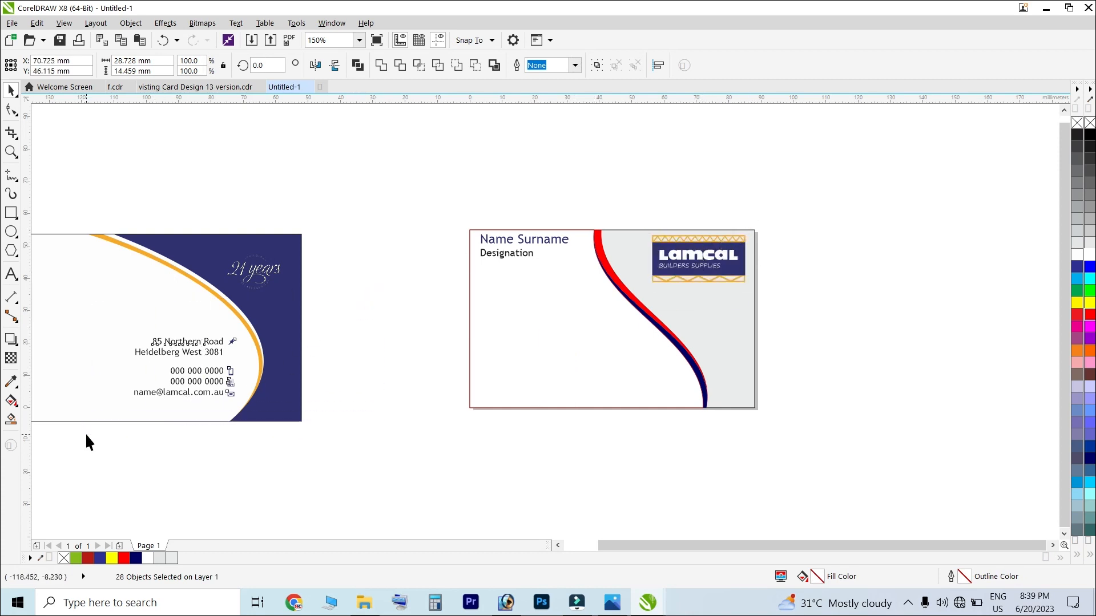
pyautogui.moveTo(218, 345); pyautogui.dragTo(567, 341)
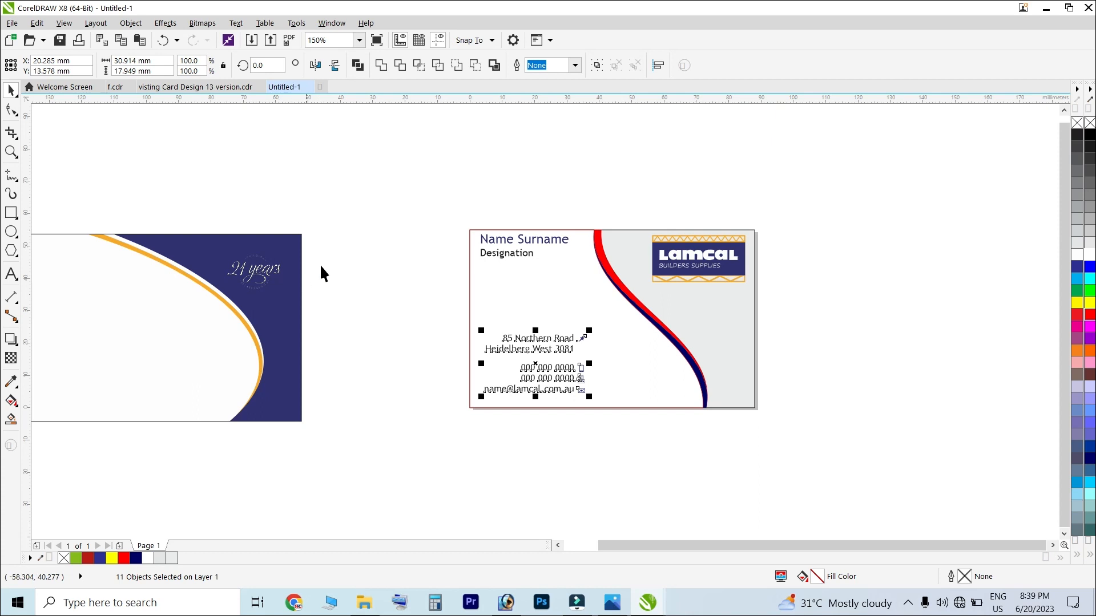
# Select the whole contact block and move it slightly lower on the card
pyautogui.moveTo(385, 217); pyautogui.dragTo(199, 311)
pyautogui.scroll(3, 239, 254)
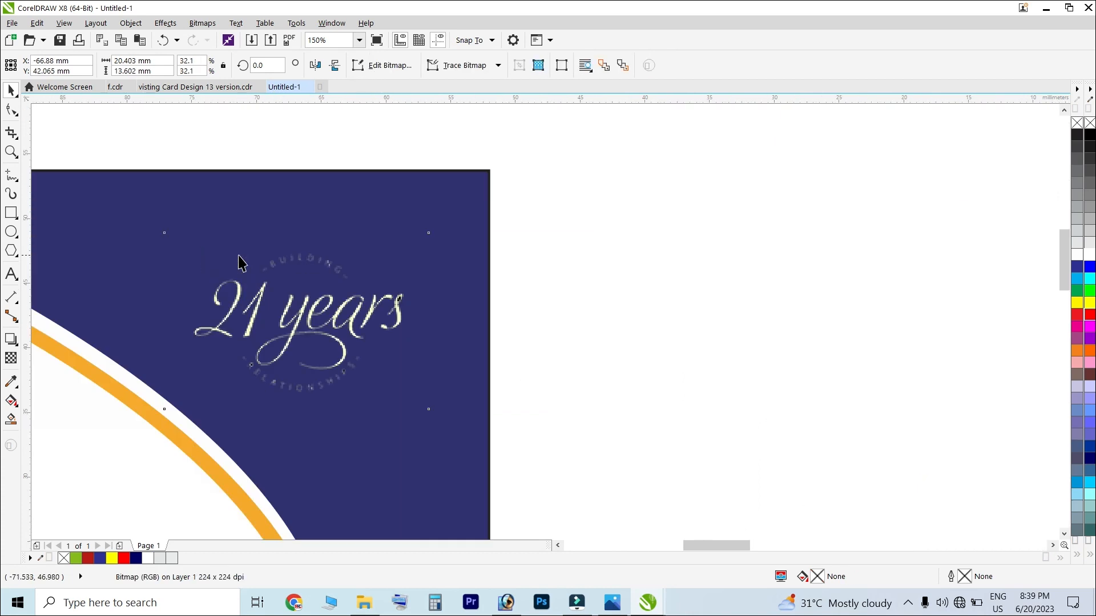
pyautogui.scroll(-1, 338, 284)
pyautogui.press('Escape')
pyautogui.scroll(-1, 338, 272)
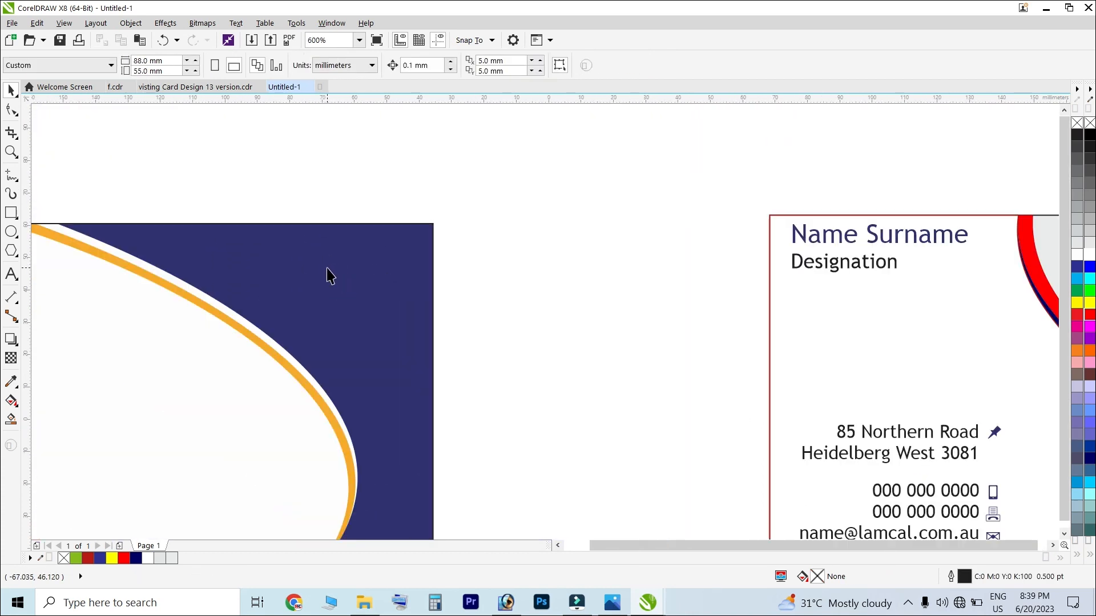
pyautogui.scroll(-2, 430, 337)
pyautogui.scroll(2, 489, 313)
pyautogui.moveTo(242, 252); pyautogui.dragTo(599, 471)
pyautogui.moveTo(486, 388); pyautogui.dragTo(486, 404)
# Combine the address and phone/email texts with Ctrl+L and left-align the result
pyautogui.scroll(-2, 485, 404)
pyautogui.press('Escape')
pyautogui.scroll(2, 483, 410)
pyautogui.click(480, 397)
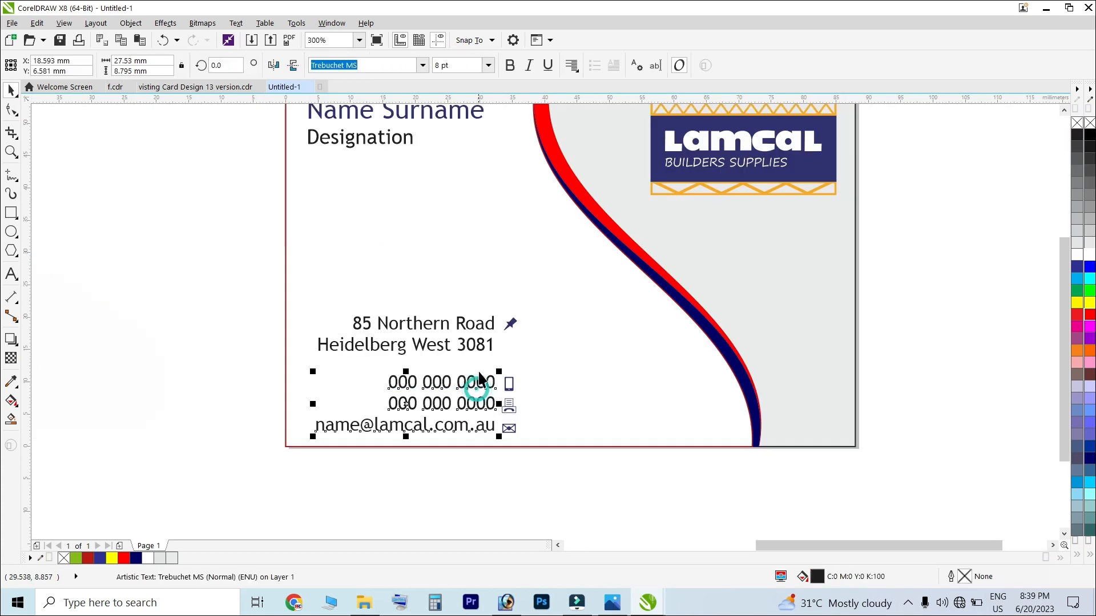
pyautogui.click(472, 345)
pyautogui.keyDown('shift'); pyautogui.click(471, 390); pyautogui.keyUp('shift')
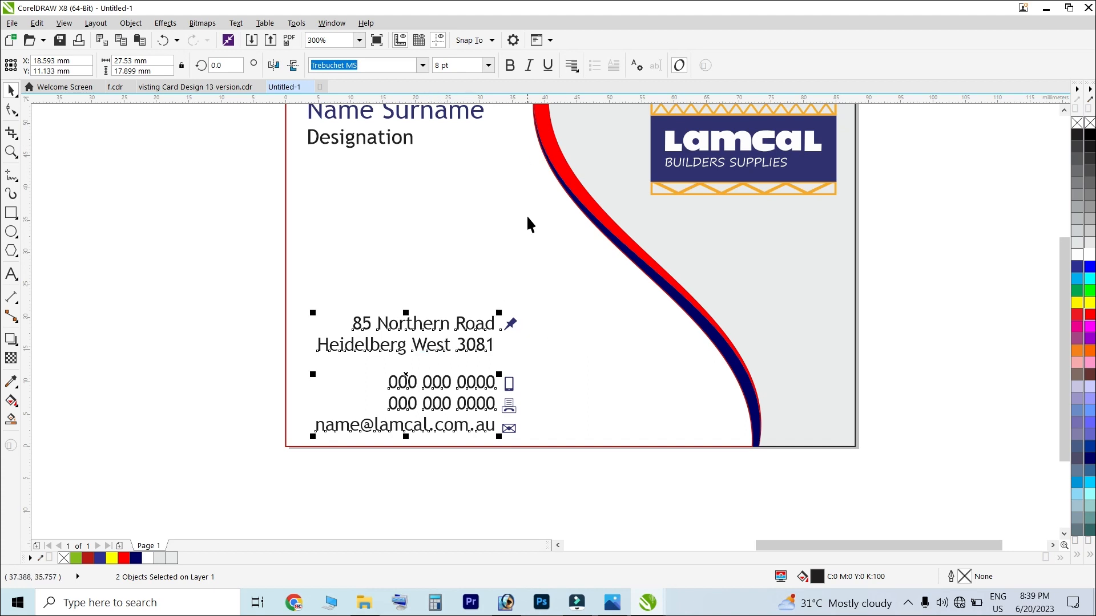
pyautogui.hotkey('ctrl', 'l')
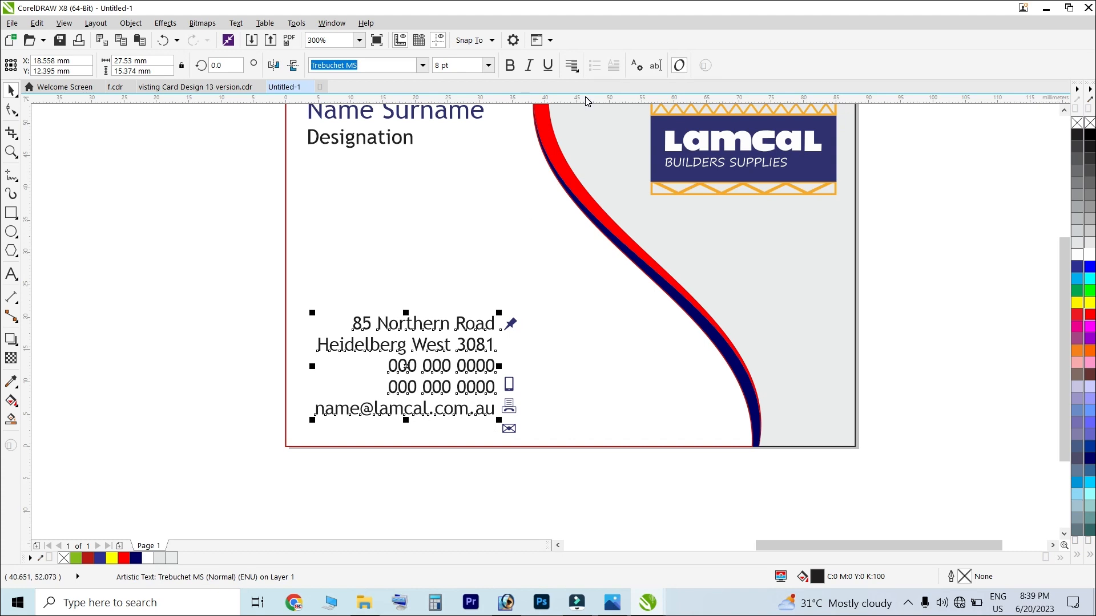
pyautogui.click(573, 66)
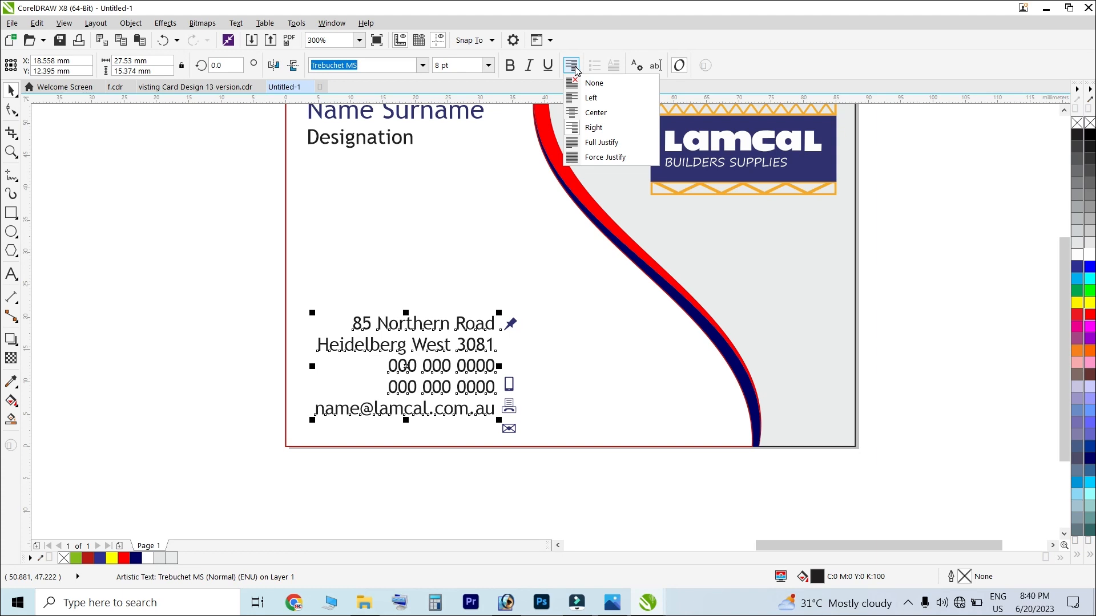
pyautogui.click(610, 128)
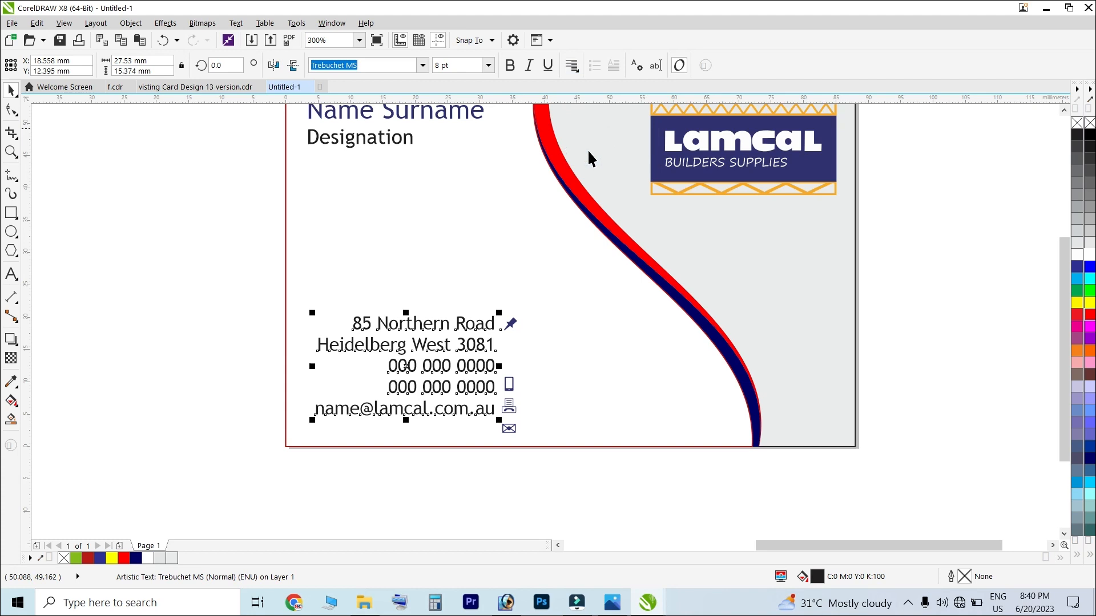
pyautogui.click(572, 65)
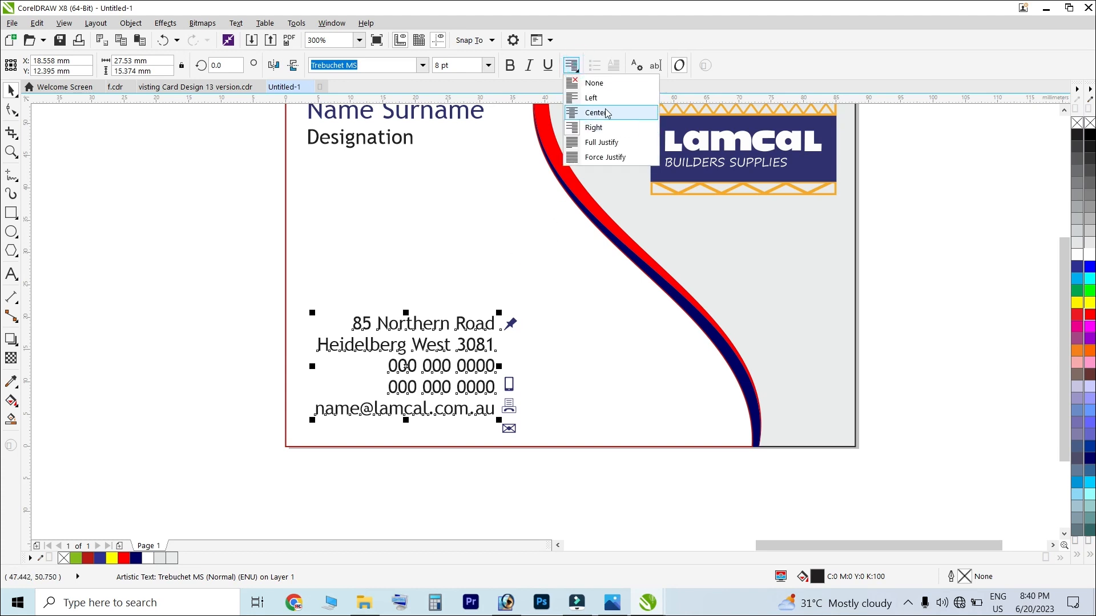
pyautogui.click(591, 98)
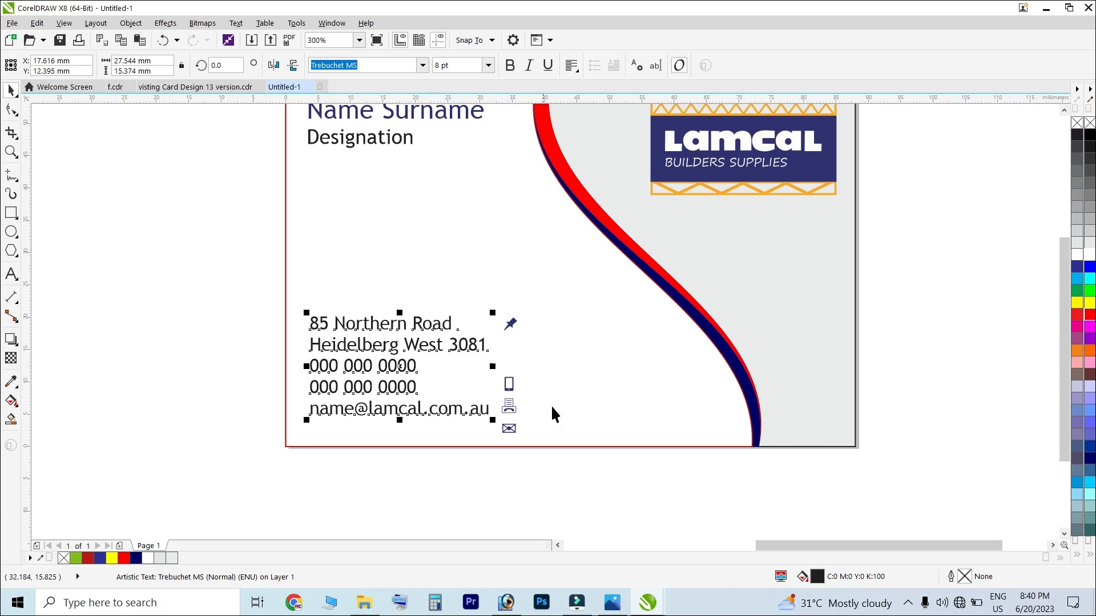
# Move the contact icons to the left of the text, then shift the whole block slightly right
pyautogui.moveTo(611, 518); pyautogui.dragTo(464, 285)
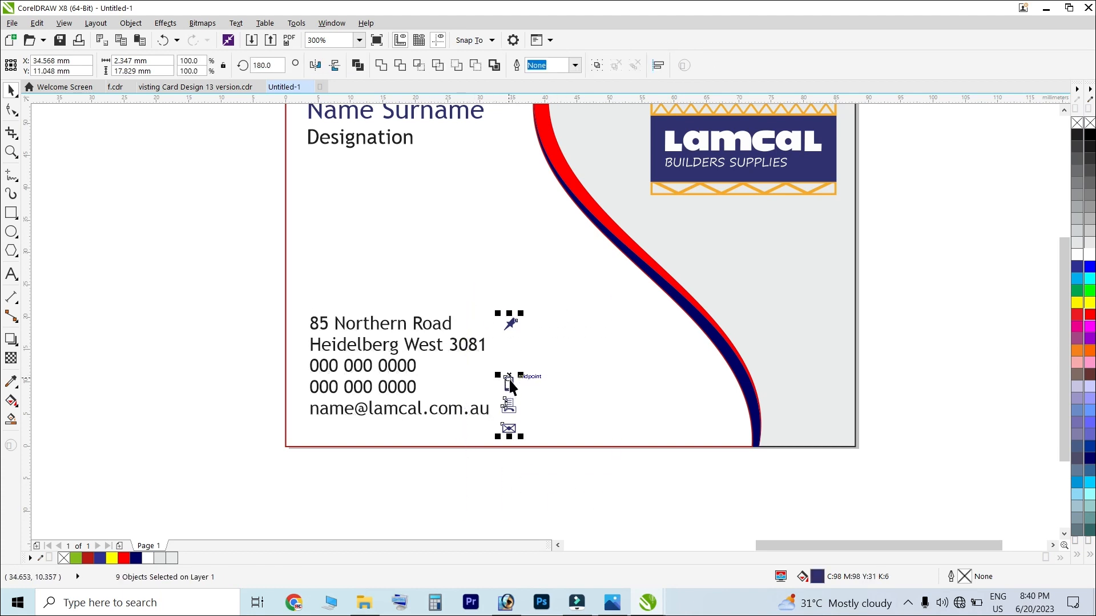
pyautogui.moveTo(508, 378); pyautogui.dragTo(297, 355)
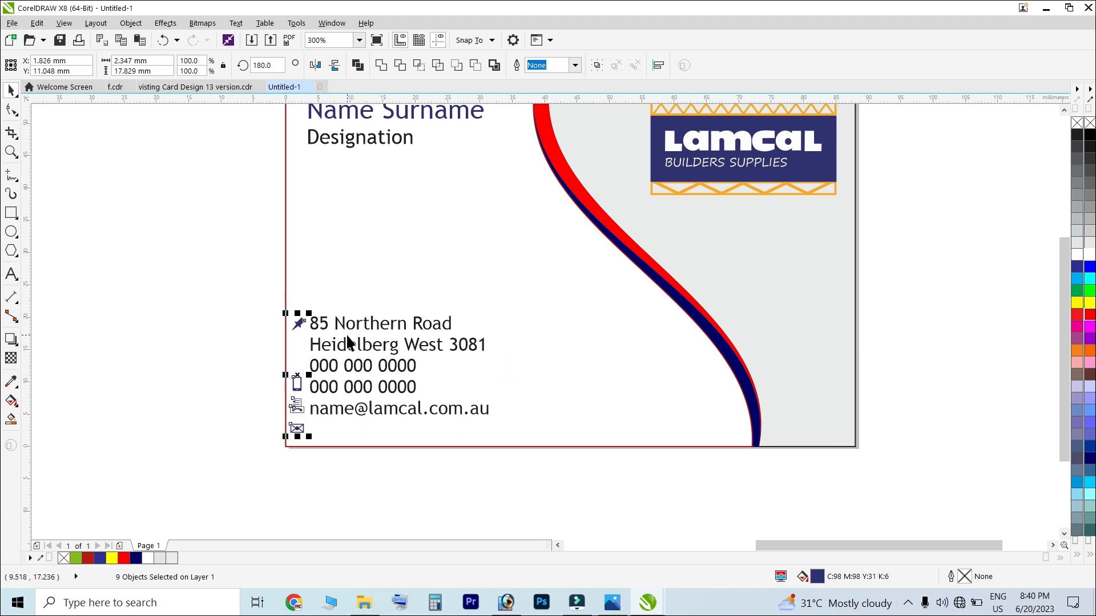
pyautogui.click(349, 354)
pyautogui.scroll(2, 346, 346)
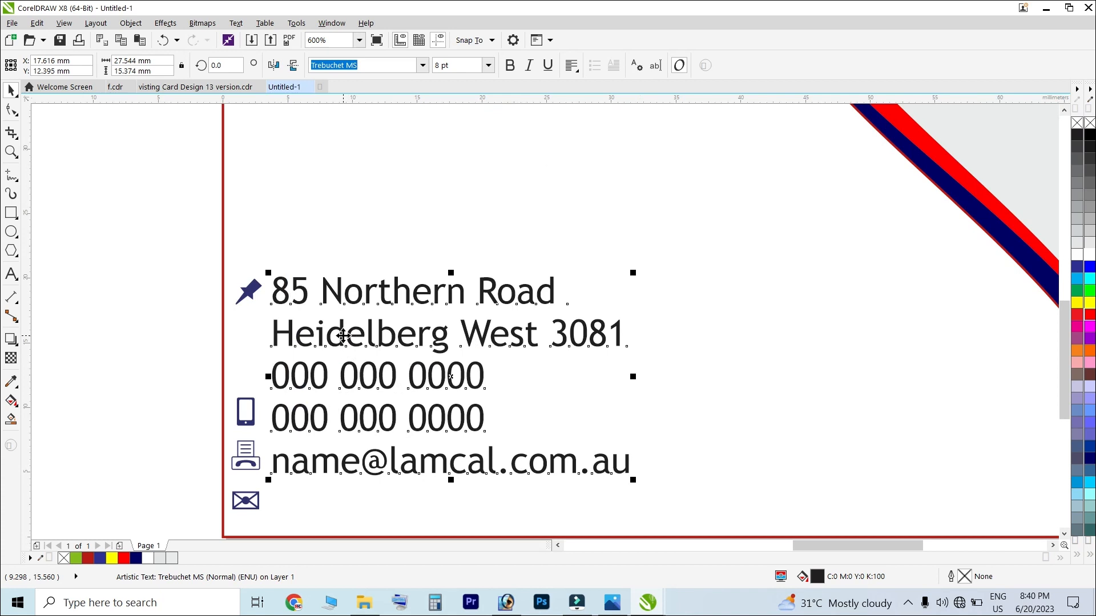
pyautogui.scroll(-2, 342, 336)
pyautogui.moveTo(235, 293); pyautogui.dragTo(549, 496)
pyautogui.moveTo(432, 313); pyautogui.dragTo(456, 313)
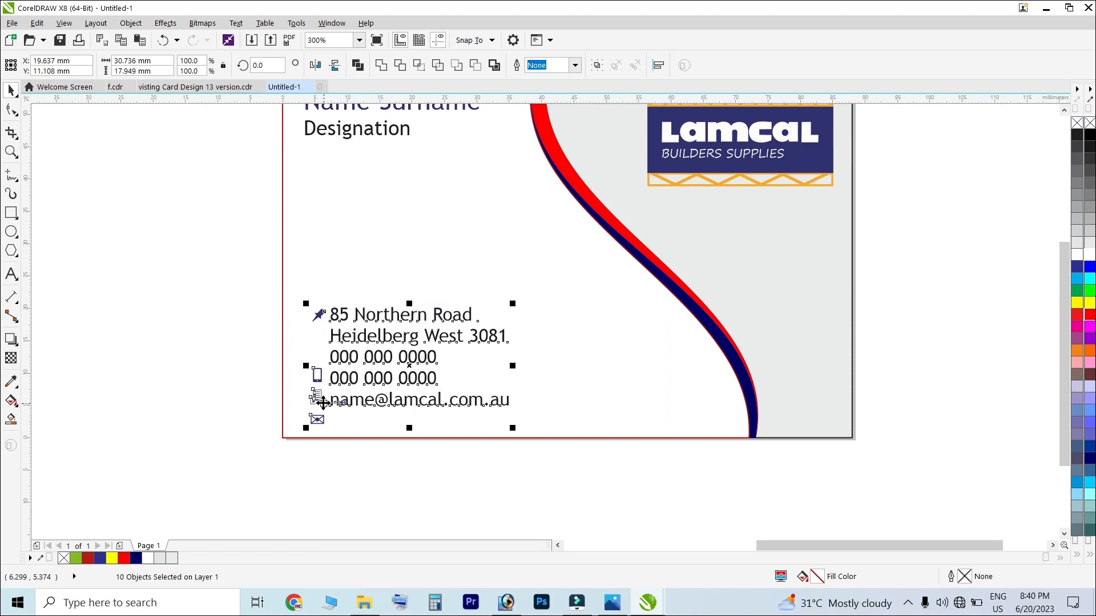
# Move the phone, fax and email icons up and scale them larger
pyautogui.click(358, 475)
pyautogui.click(372, 404)
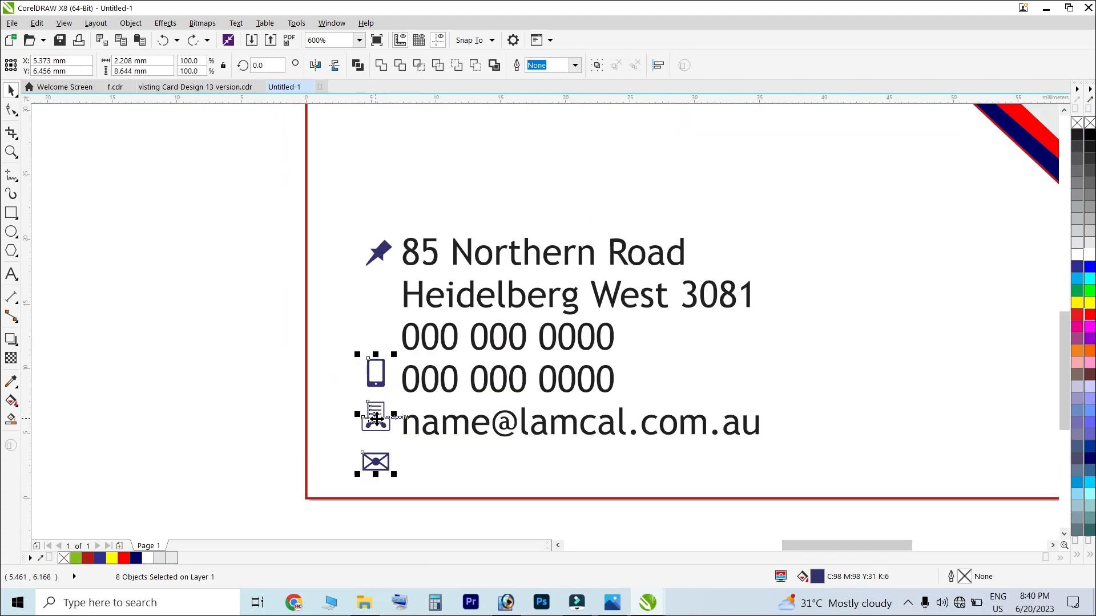
pyautogui.moveTo(383, 420); pyautogui.dragTo(383, 347)
pyautogui.moveTo(357, 403); pyautogui.dragTo(341, 438)
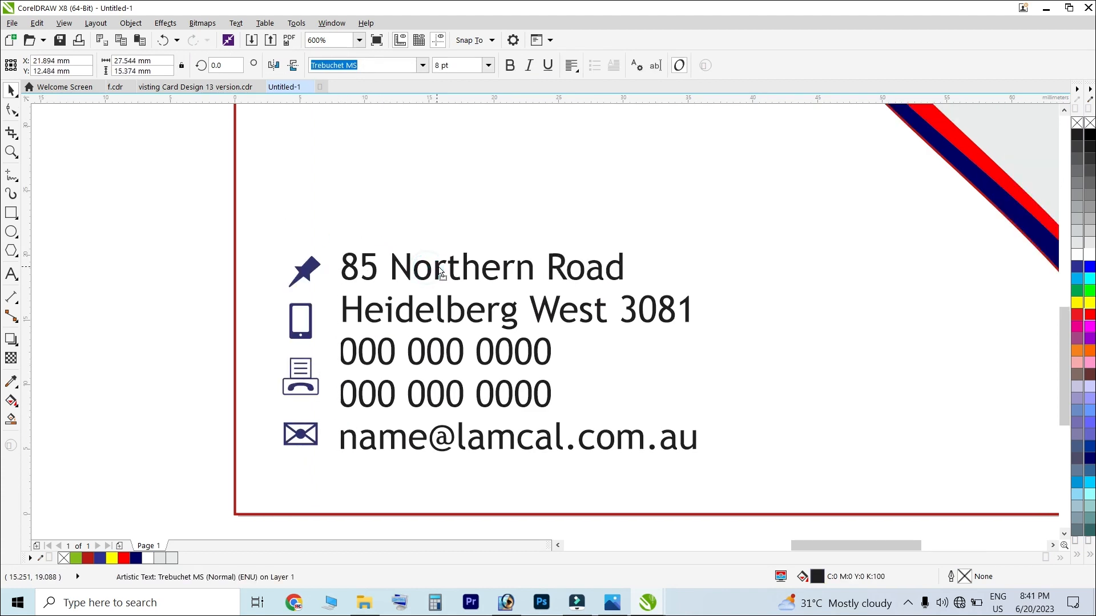
# Nudge the combined contact text and icons slightly down-left
pyautogui.scroll(-1, 376, 306)
pyautogui.scroll(1, 401, 270)
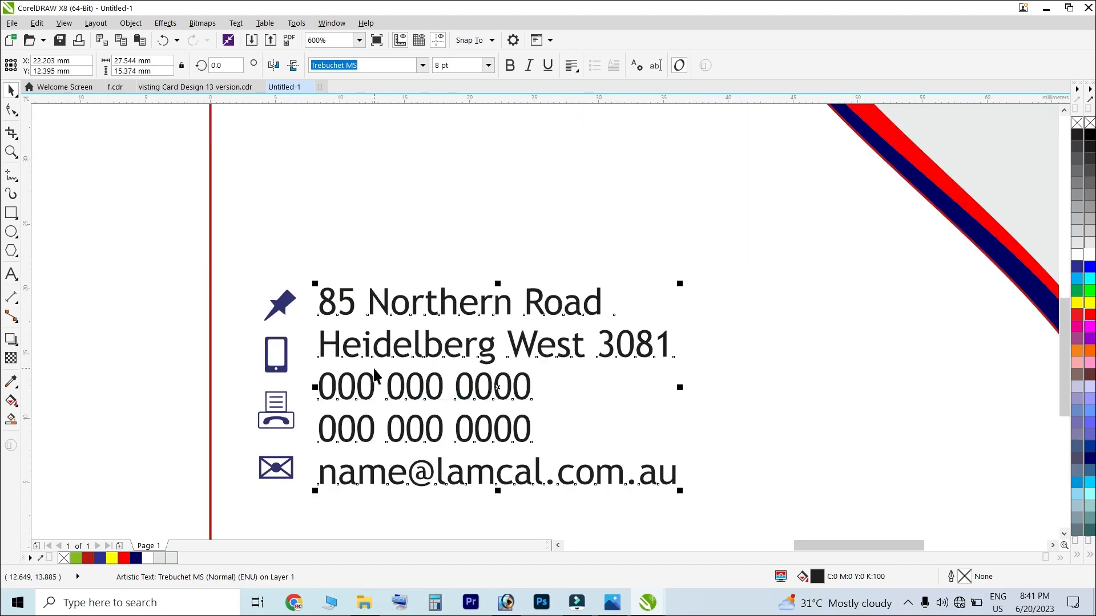
pyautogui.scroll(-1, 376, 387)
pyautogui.click(387, 470)
pyautogui.moveTo(197, 266); pyautogui.dragTo(567, 465)
pyautogui.moveTo(439, 402); pyautogui.dragTo(436, 413)
pyautogui.scroll(-1, 410, 433)
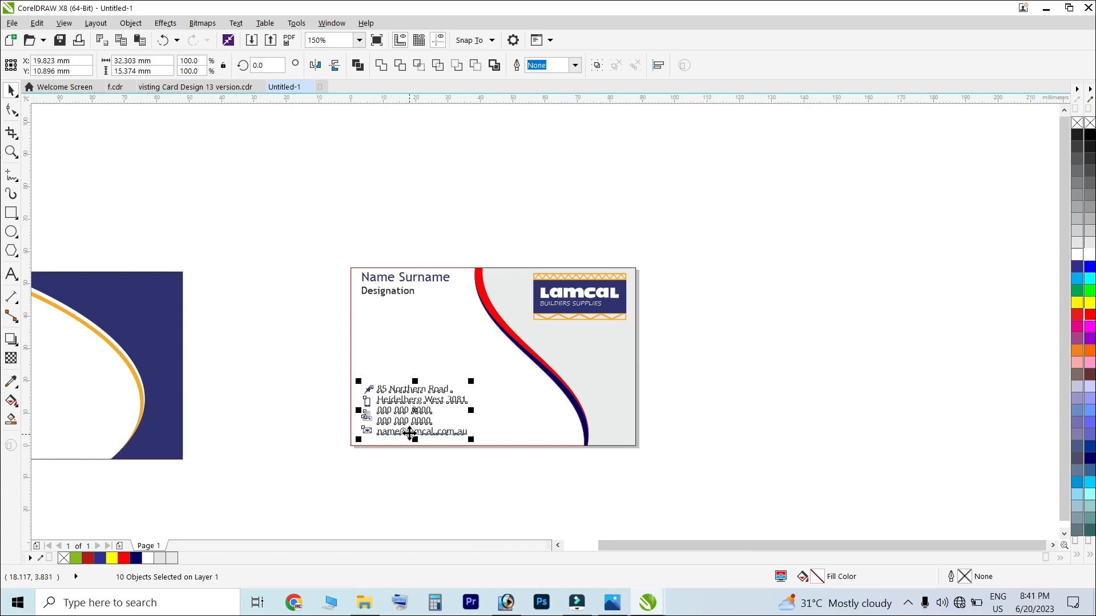
pyautogui.click(467, 478)
pyautogui.scroll(2, 404, 293)
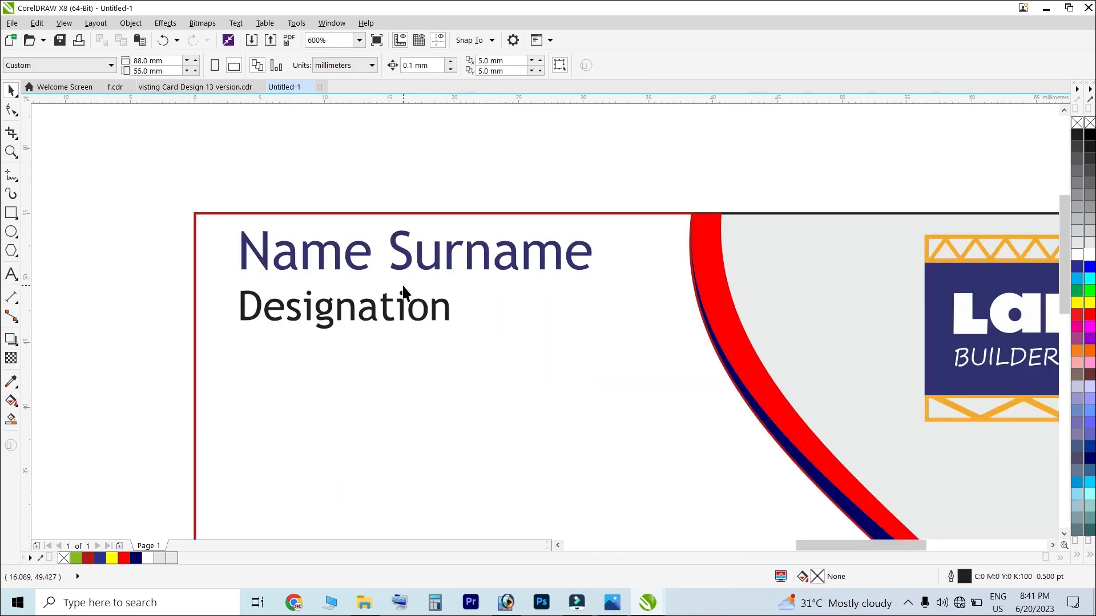
# Replace 'Name Surname' with the cardholder's name and 'Designation' with 'Graphic Designer'
pyautogui.click(407, 264)
pyautogui.click(11, 274)
pyautogui.click(334, 300)
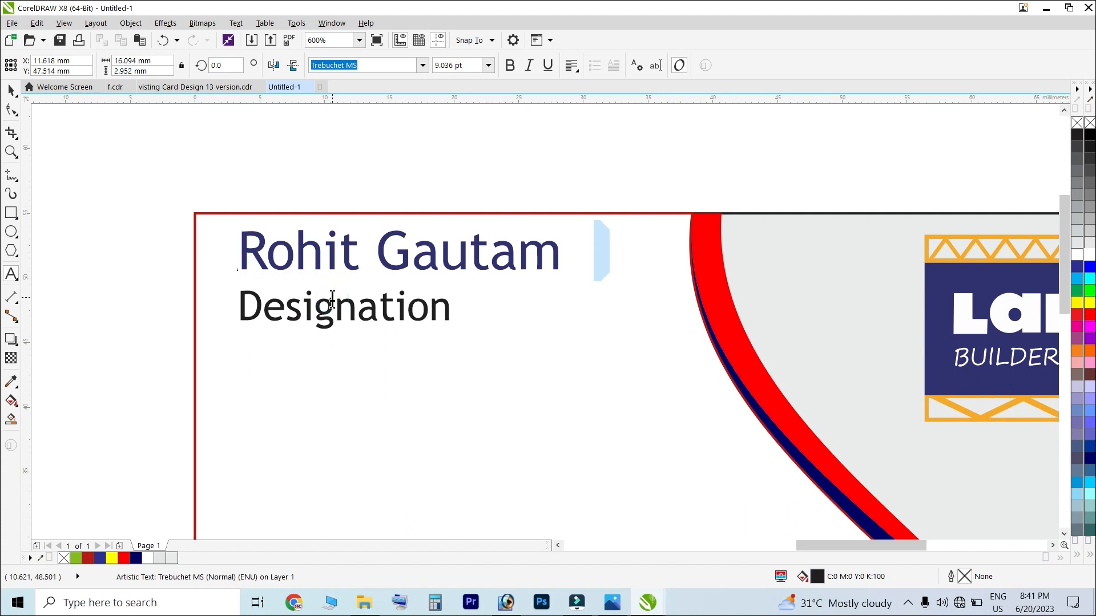
pyautogui.doubleClick(332, 300)
pyautogui.write('Gra')
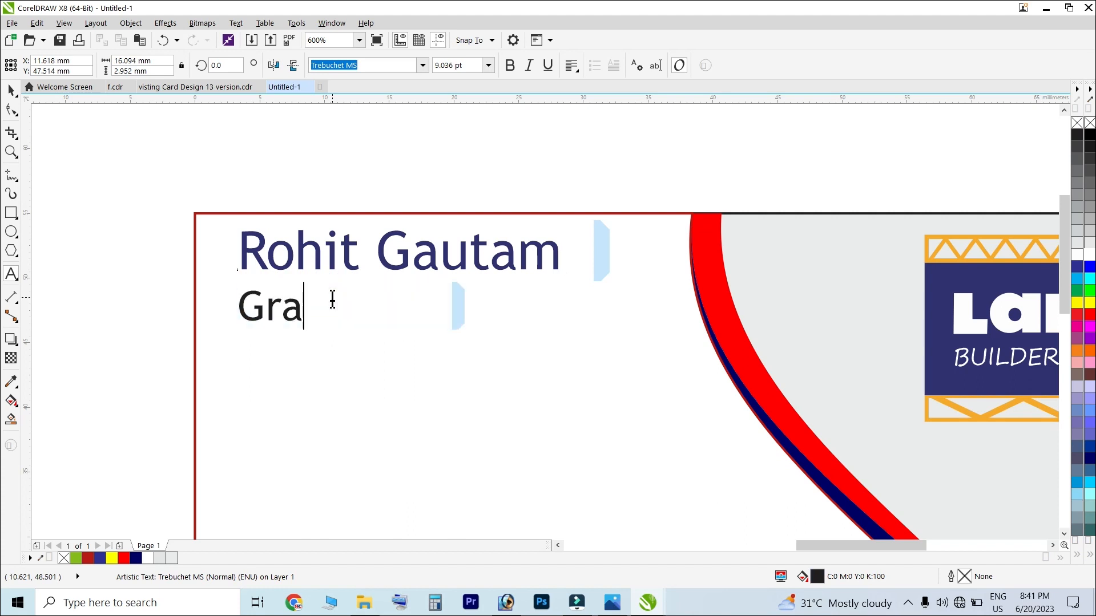
pyautogui.write('phic Designer')
pyautogui.press('Escape')
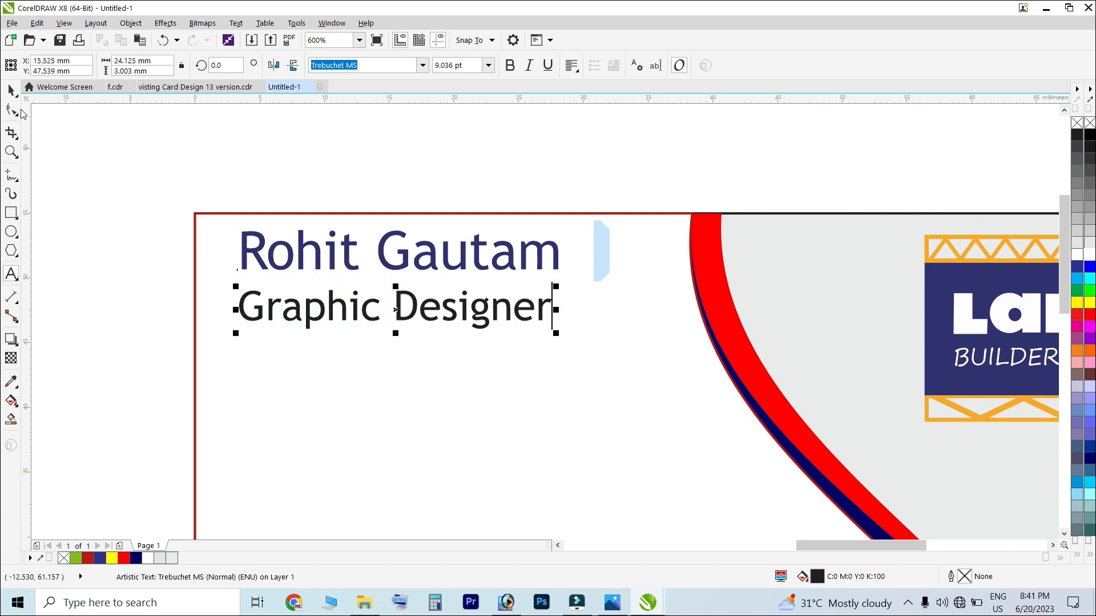
# Shrink the Graphic Designer line and place it under the end of the name
pyautogui.moveTo(556, 287); pyautogui.dragTo(507, 289)
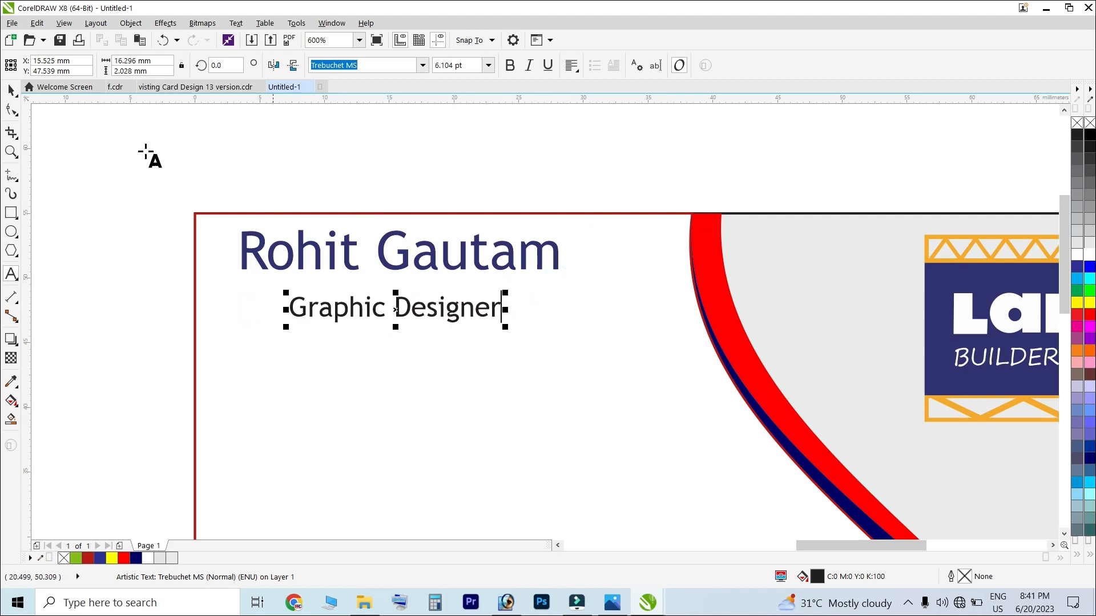
pyautogui.click(11, 90)
pyautogui.moveTo(426, 314); pyautogui.dragTo(490, 292)
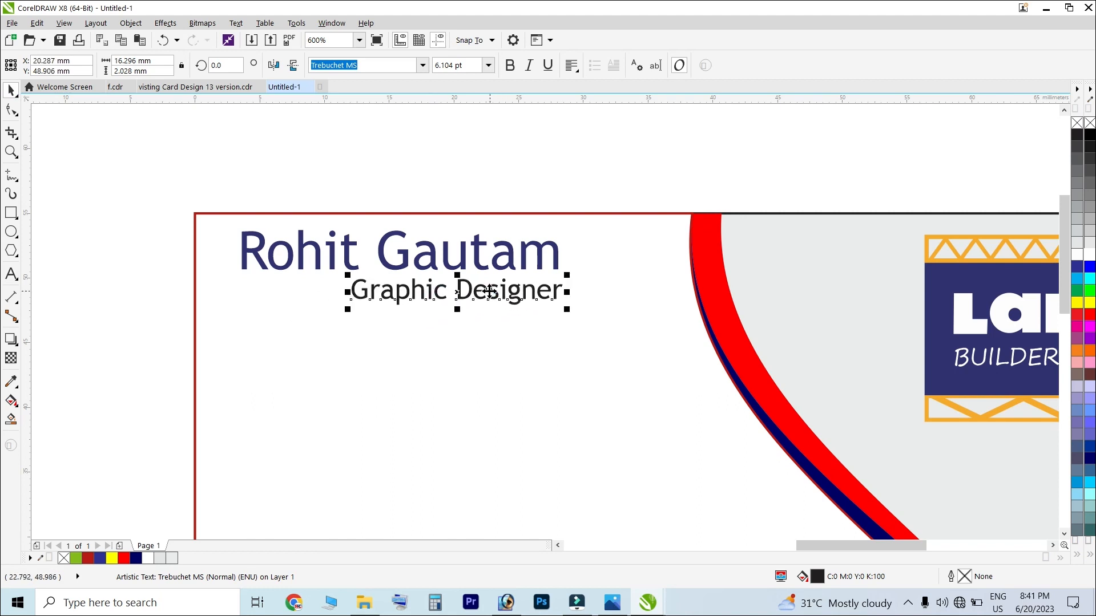
# Move the name and job title together lower on the card
pyautogui.scroll(-2, 488, 292)
pyautogui.scroll(2, 481, 291)
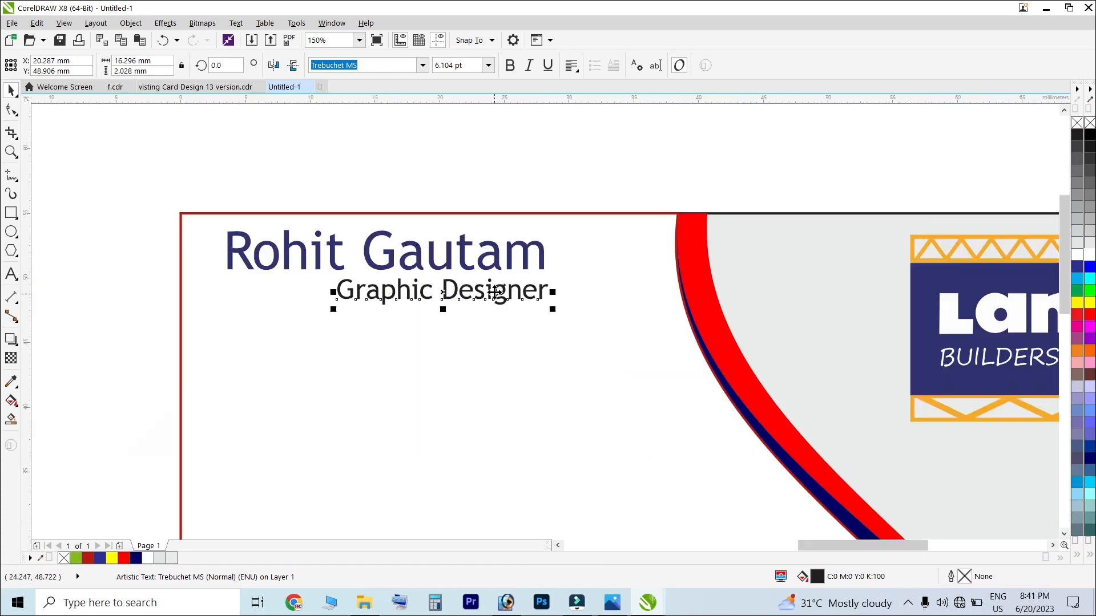
pyautogui.moveTo(157, 166); pyautogui.dragTo(605, 397)
pyautogui.moveTo(495, 264); pyautogui.dragTo(502, 316)
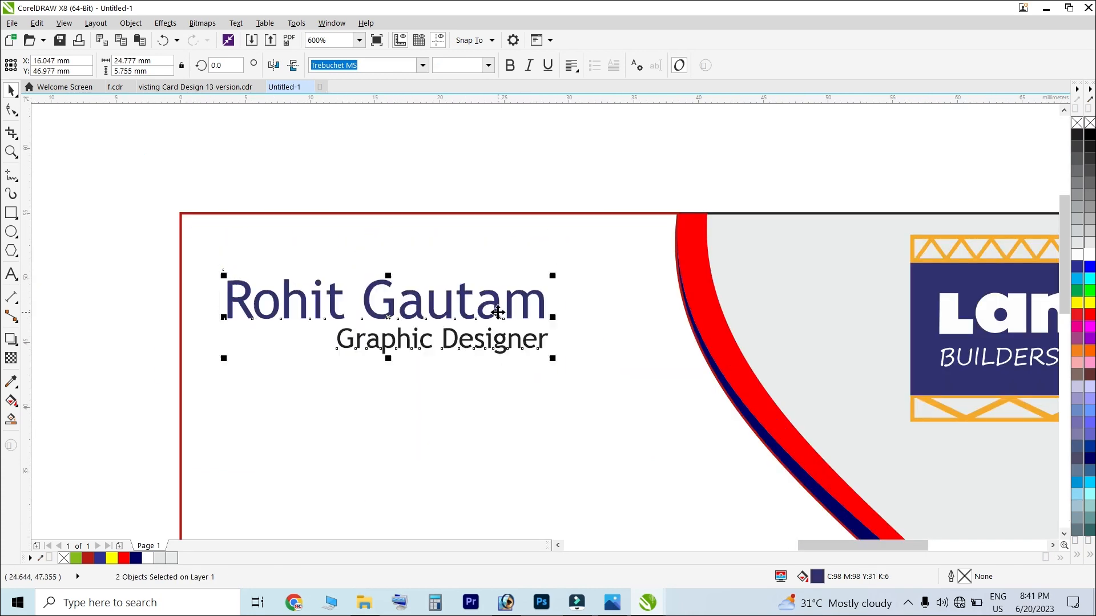
pyautogui.scroll(-1, 436, 288)
pyautogui.scroll(-1, 441, 307)
pyautogui.click(636, 311)
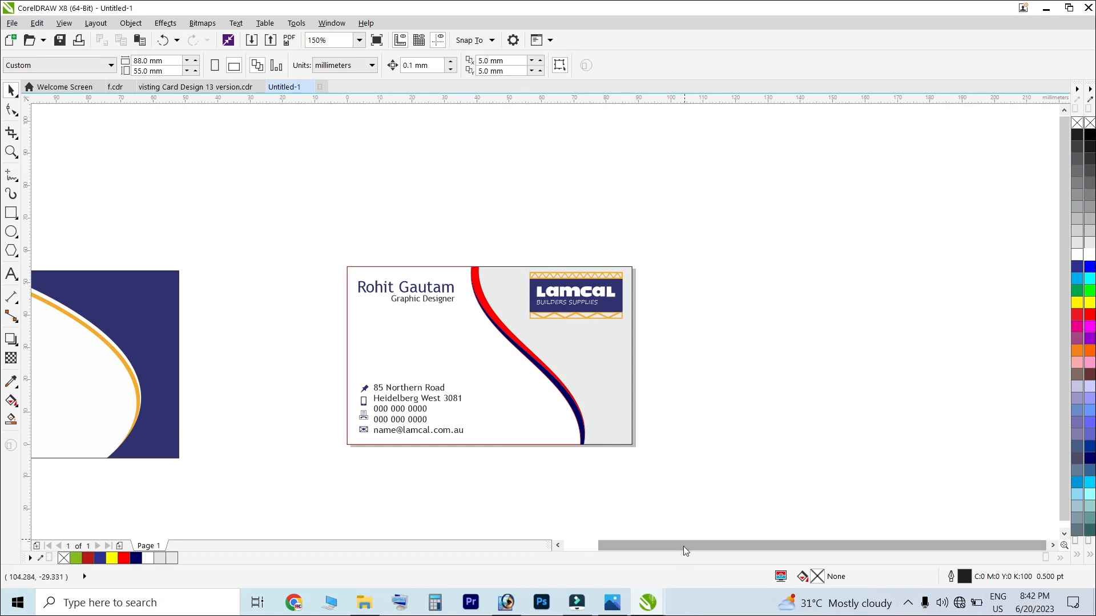
# Move the navy curve aside and delete it
pyautogui.moveTo(683, 547); pyautogui.dragTo(647, 548)
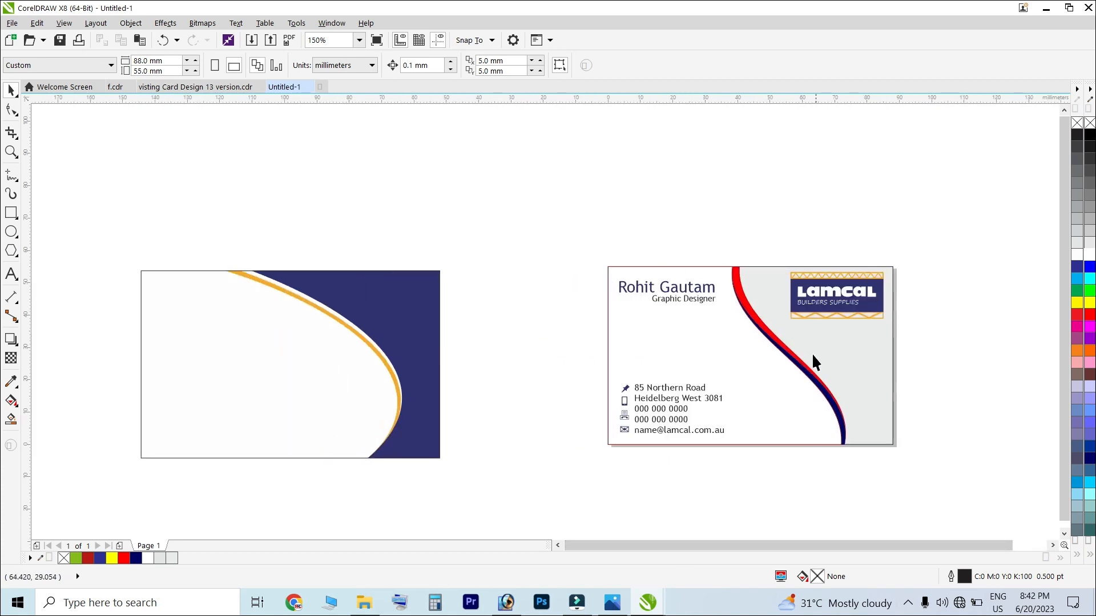
pyautogui.scroll(1, 982, 402)
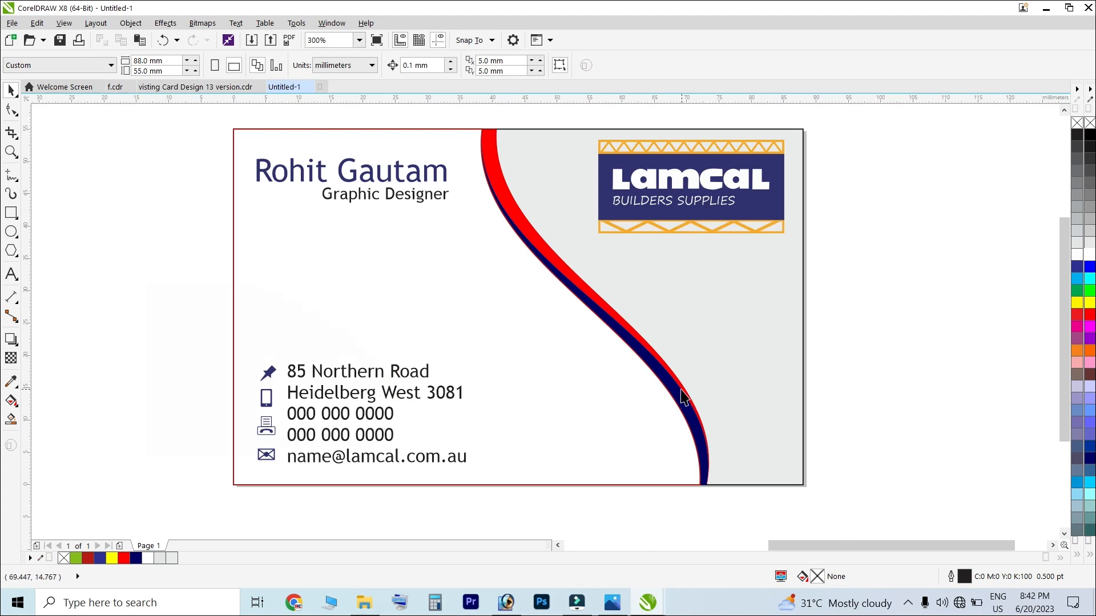
pyautogui.click(685, 398)
pyautogui.moveTo(673, 387); pyautogui.dragTo(609, 392)
pyautogui.press('Delete')
# Remove the white curve's outline and zoom to fit the business card page
pyautogui.click(657, 366)
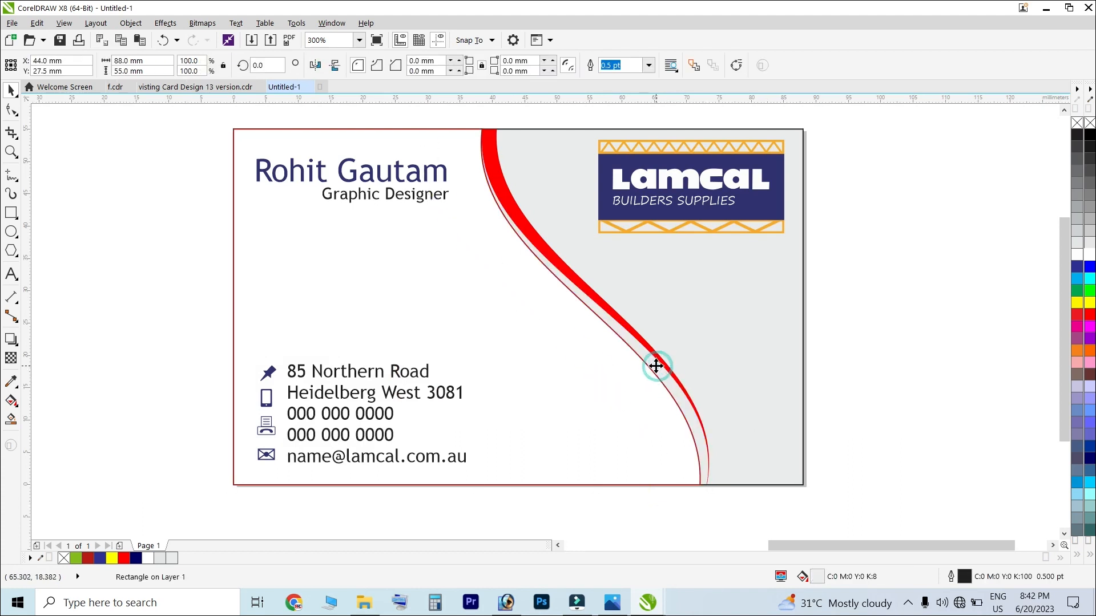
pyautogui.press('Delete')
pyautogui.hotkey('ctrl', 'z')
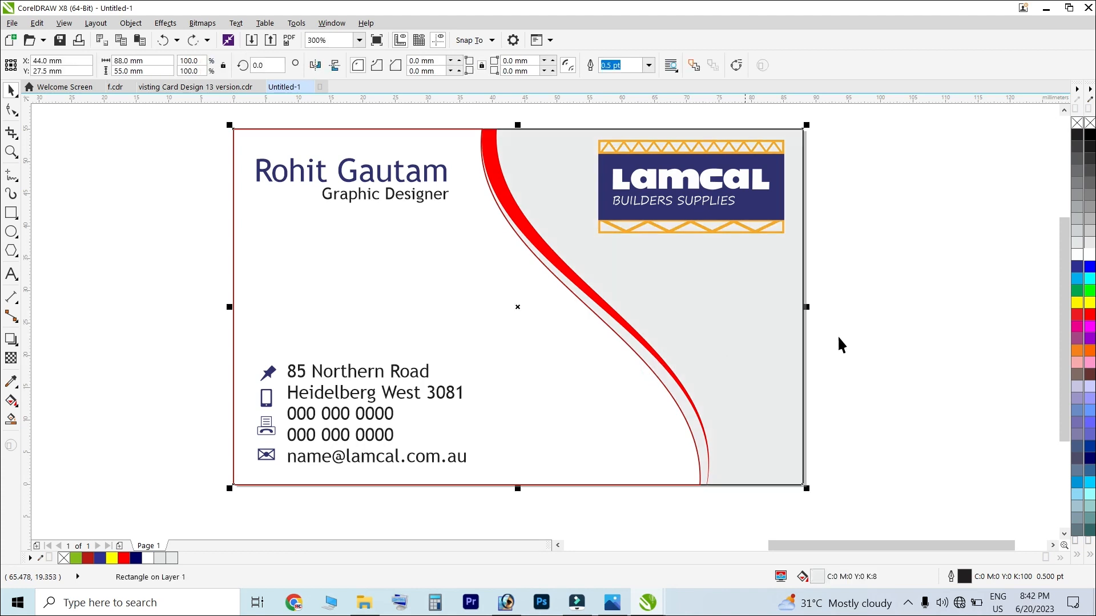
pyautogui.moveTo(638, 355)
pyautogui.mouseDown()
pyautogui.moveTo(630, 362)
pyautogui.moveTo(638, 355)
pyautogui.mouseUp()
pyautogui.rightClick(1077, 123)
pyautogui.click(935, 244)
pyautogui.scroll(-2, 588, 350)
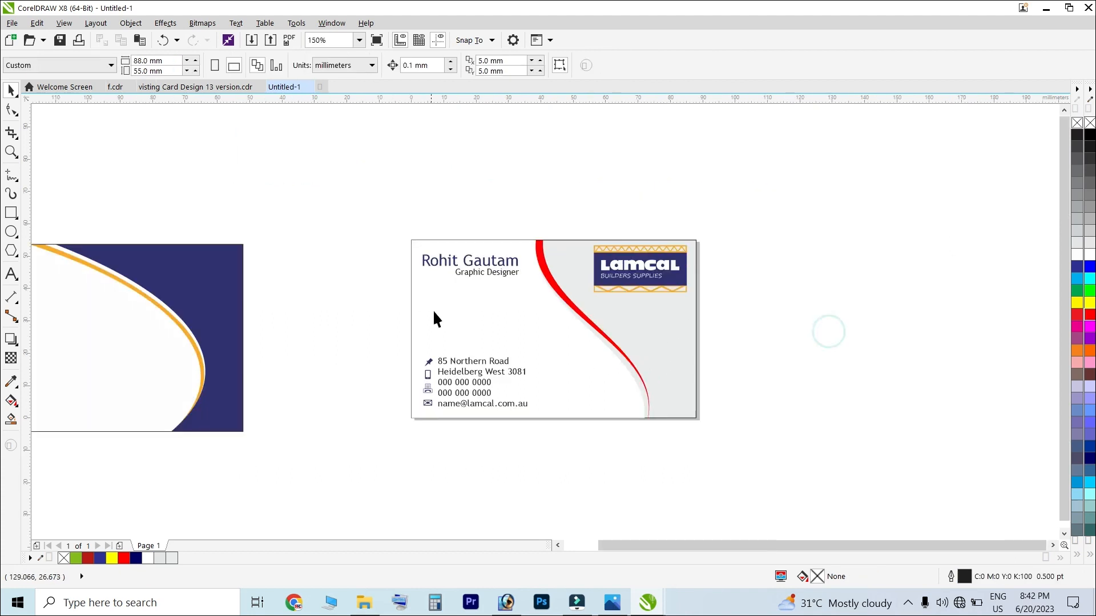
pyautogui.hotkey('shift', 'F4')
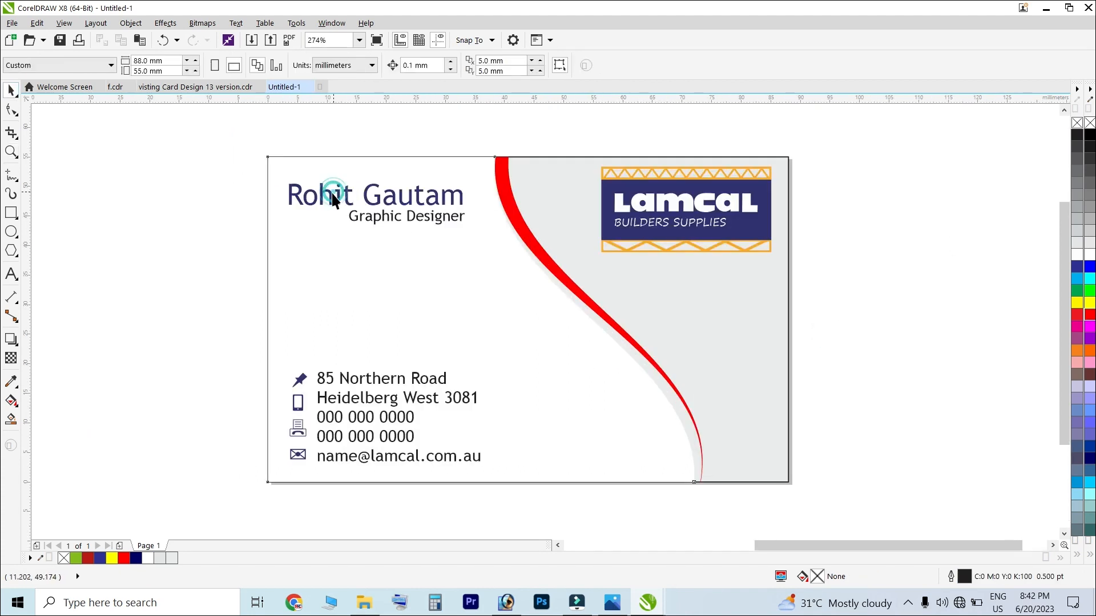
# Set the cardholder's name in bold Tahoma
pyautogui.click(333, 191)
pyautogui.click(423, 65)
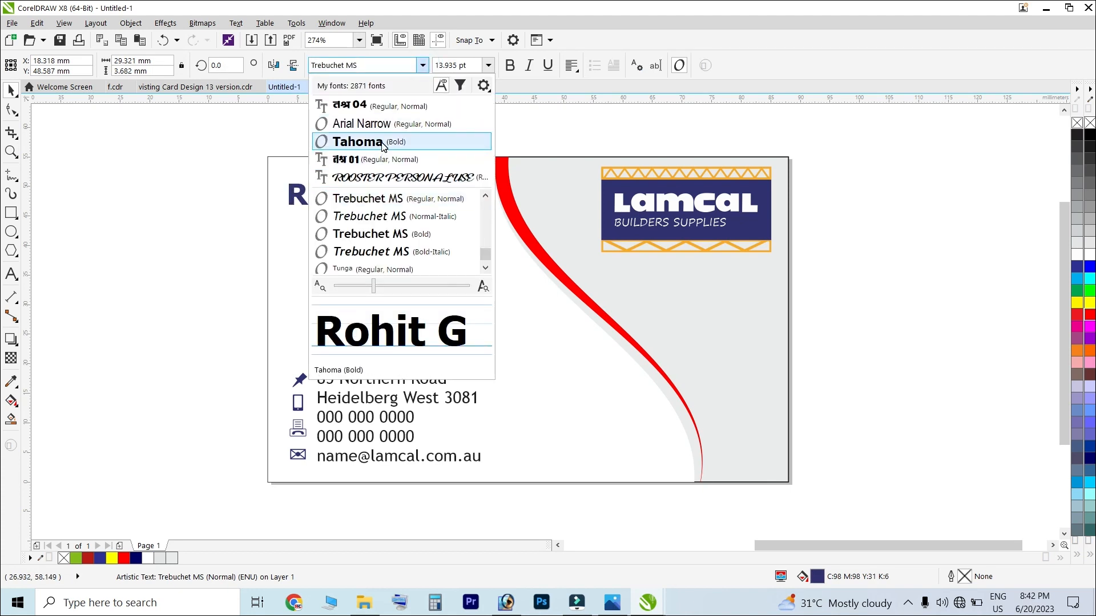
pyautogui.press('Escape')
pyautogui.click(416, 215)
pyautogui.scroll(2, 416, 215)
# Align Graphic Designer under the name and select every object on the card
pyautogui.moveTo(417, 215); pyautogui.dragTo(465, 220)
pyautogui.scroll(-4, 362, 215)
pyautogui.click(609, 237)
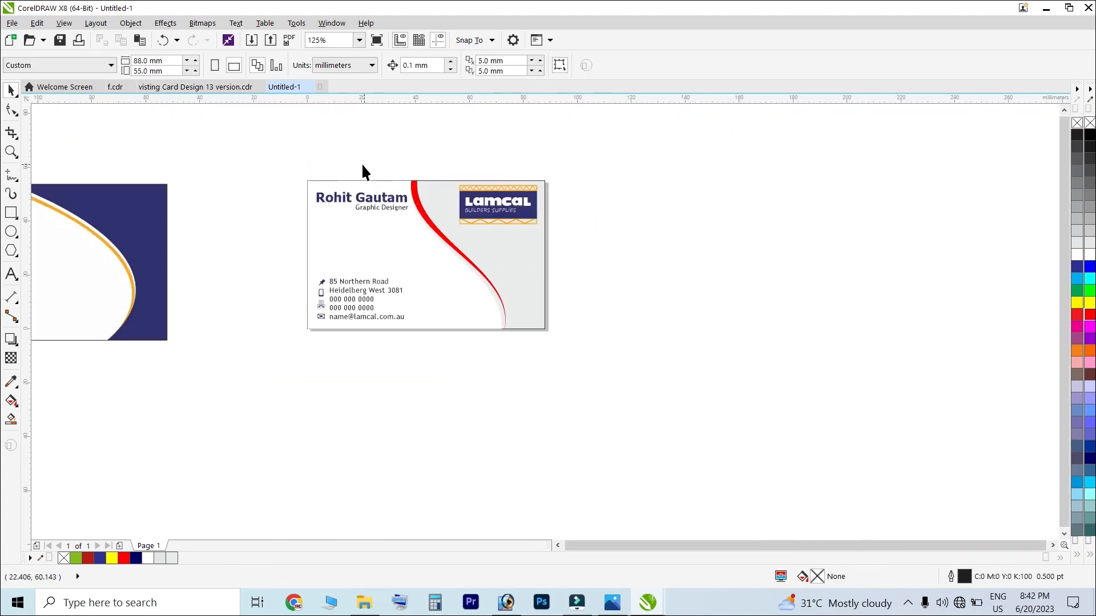
pyautogui.moveTo(255, 127); pyautogui.dragTo(684, 428)
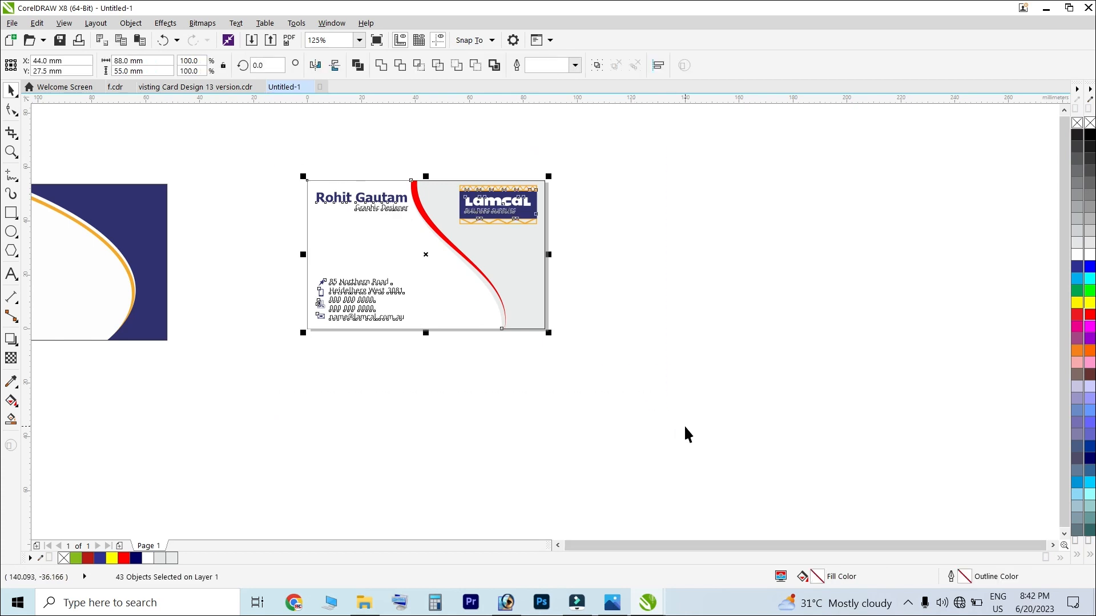
# Group all card objects, then export them as a JPG named VC to the Desktop
pyautogui.hotkey('ctrl', 'g')
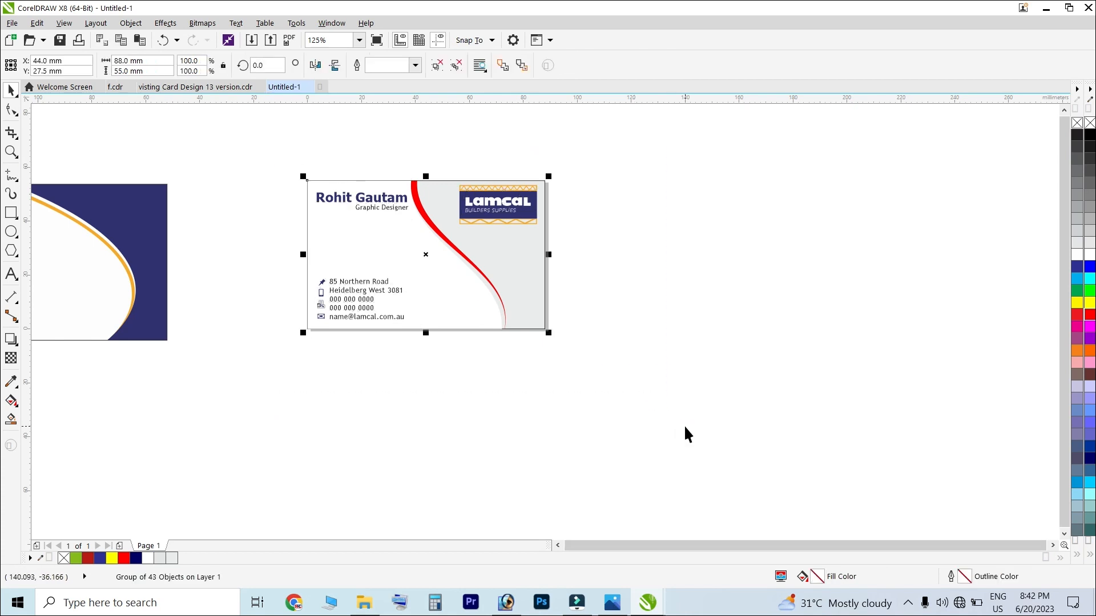
pyautogui.hotkey('ctrl', 'e')
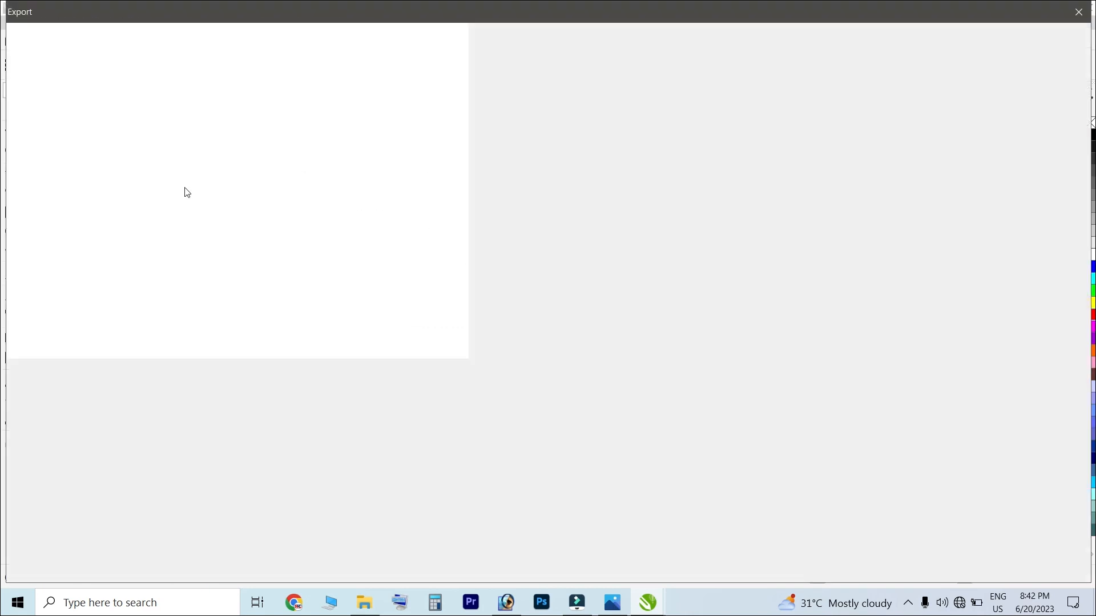
pyautogui.click(160, 479)
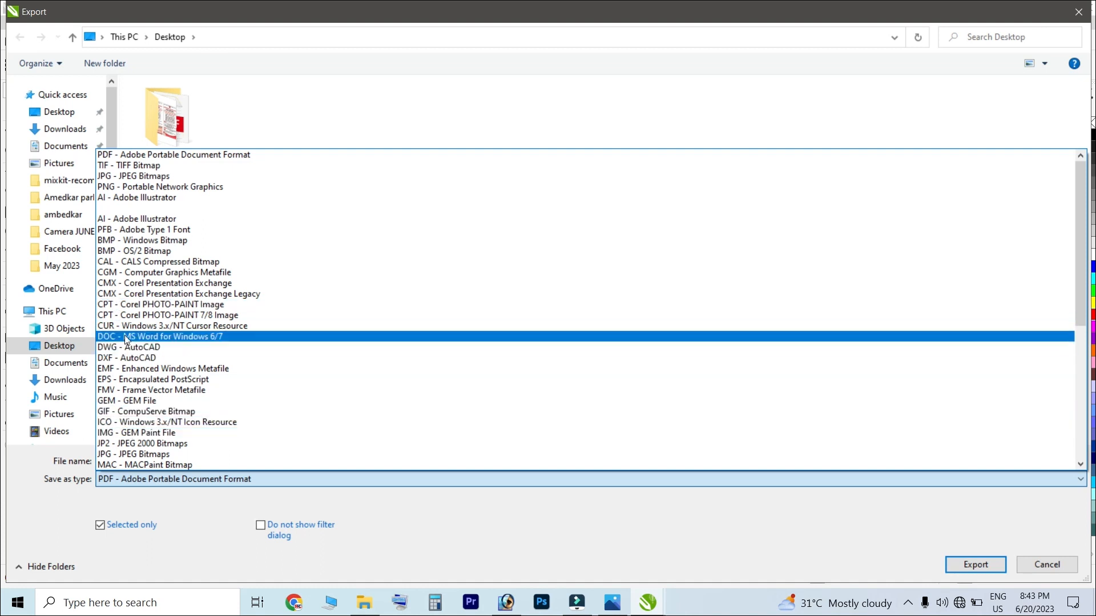
pyautogui.click(132, 174)
pyautogui.click(62, 114)
pyautogui.click(155, 460)
pyautogui.write('VC')
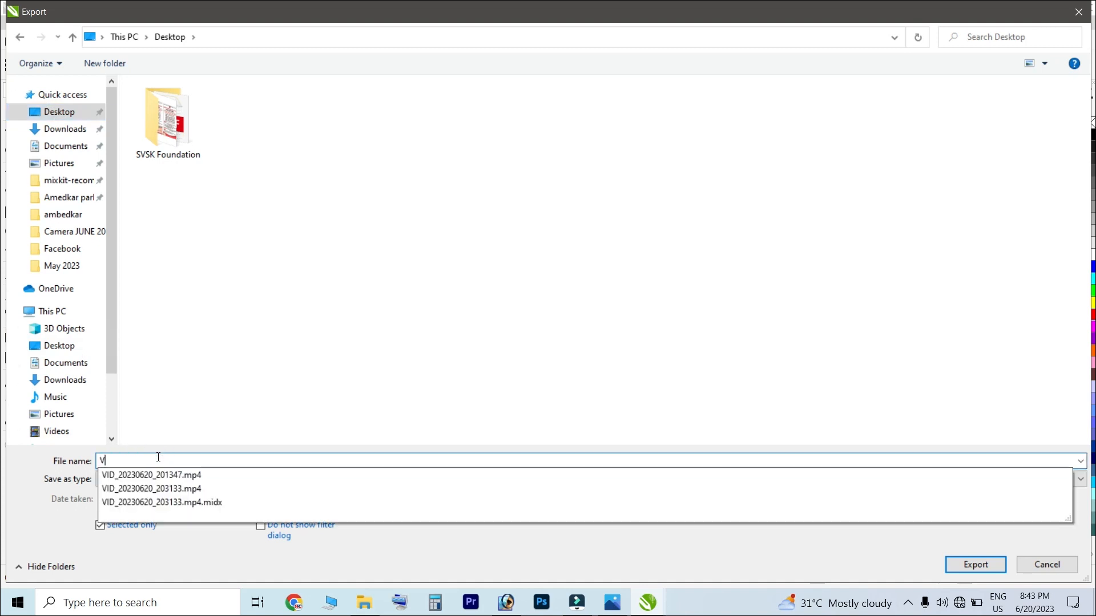
pyautogui.click(976, 565)
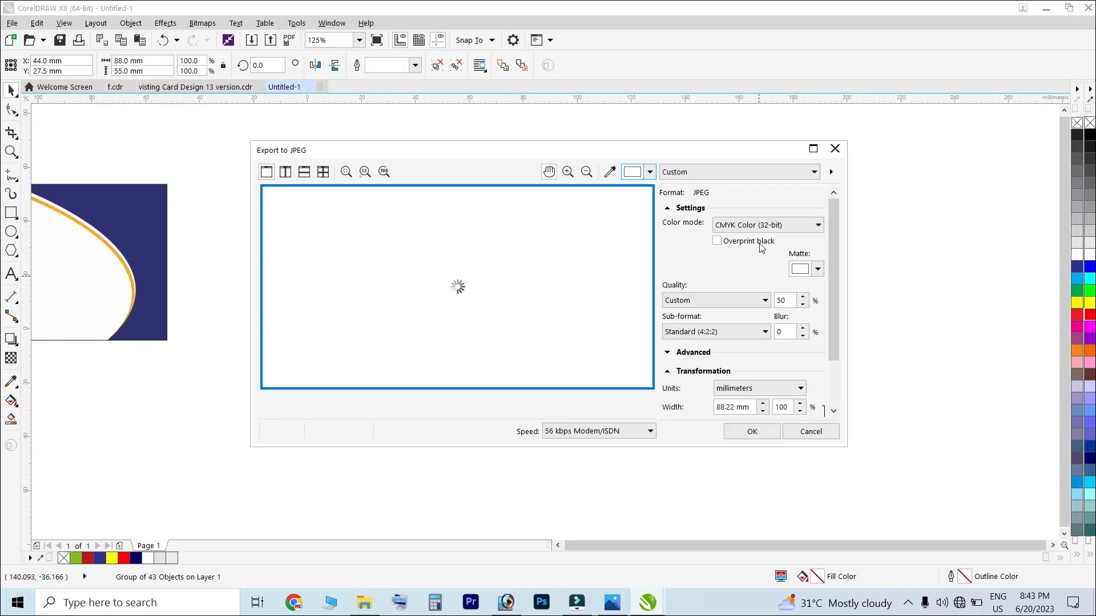
pyautogui.click(780, 431)
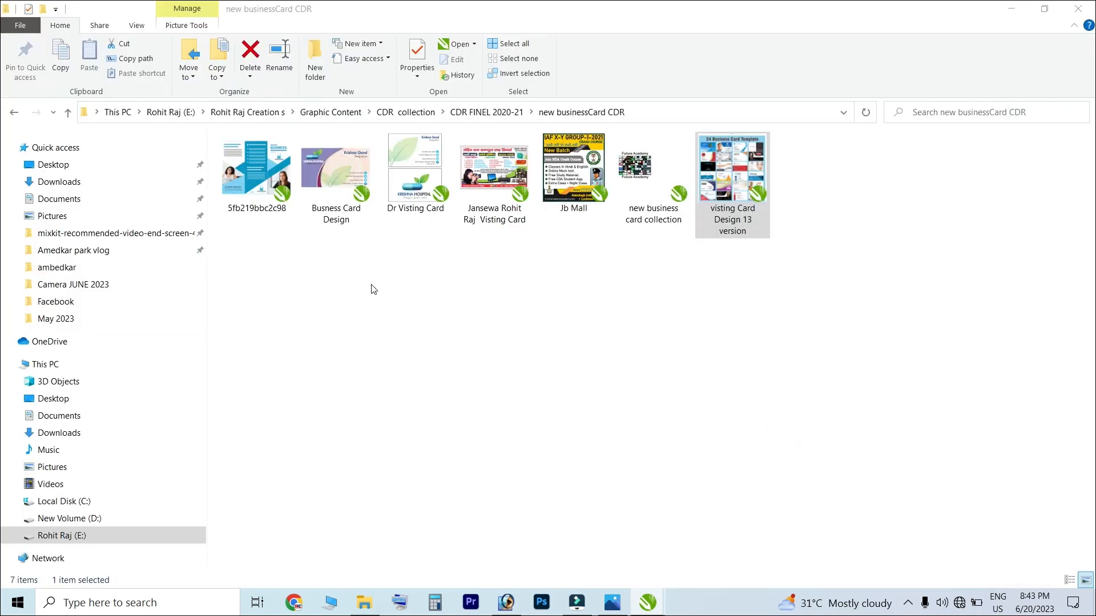
# Show the desktop, refresh it twice, and open VC.jpg to view the exported card
pyautogui.press('super+d')
pyautogui.rightClick(346, 134)
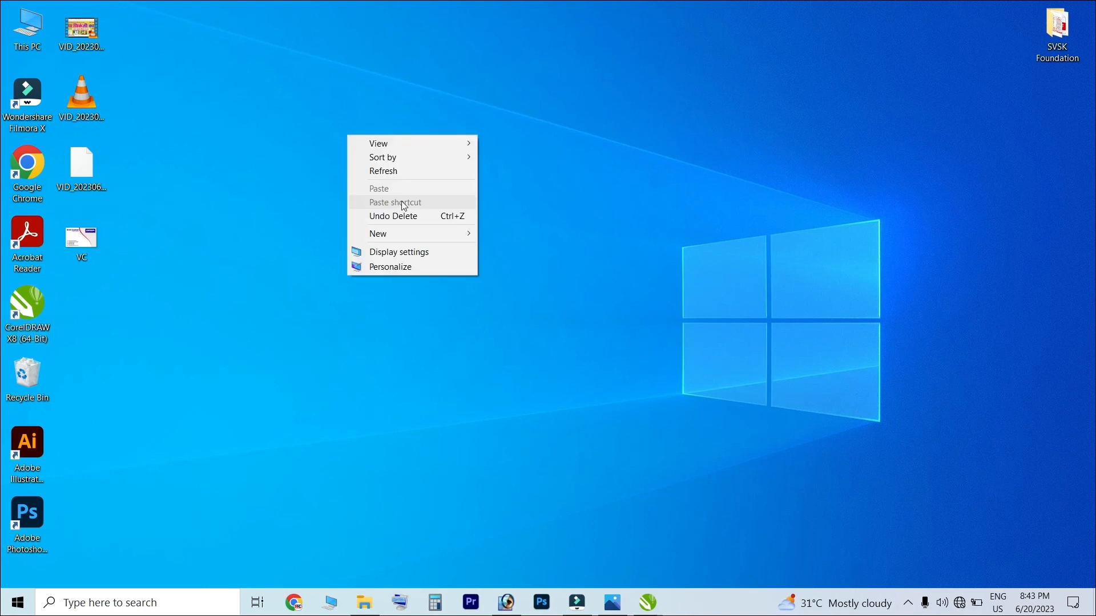
pyautogui.click(395, 169)
pyautogui.rightClick(313, 121)
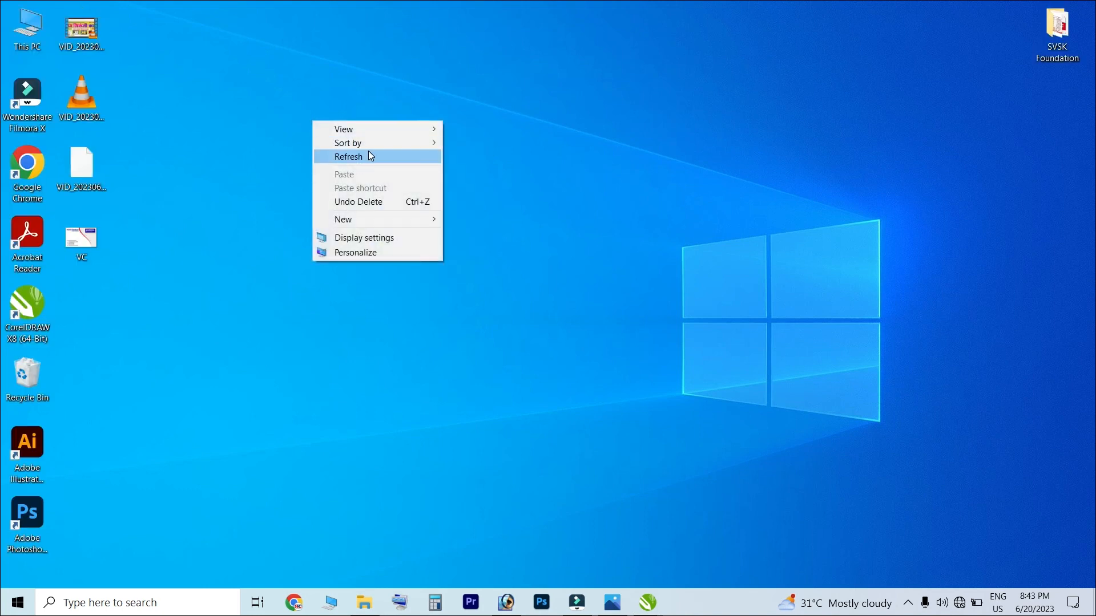
pyautogui.click(368, 156)
pyautogui.doubleClick(91, 241)
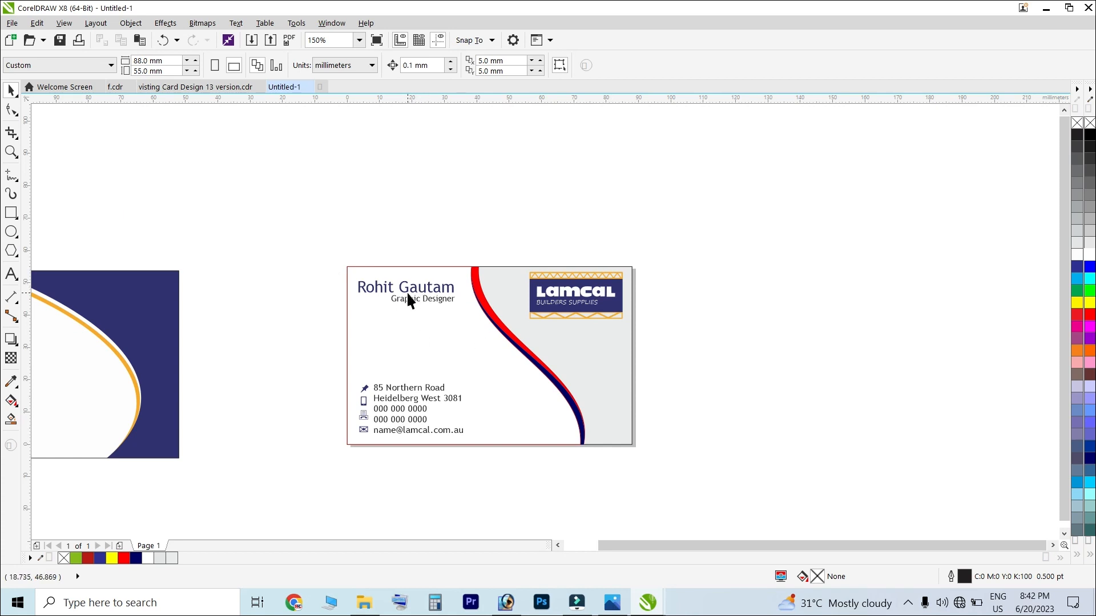
# Drag the navy curve off the card to the left
pyautogui.moveTo(683, 546); pyautogui.dragTo(638, 549)
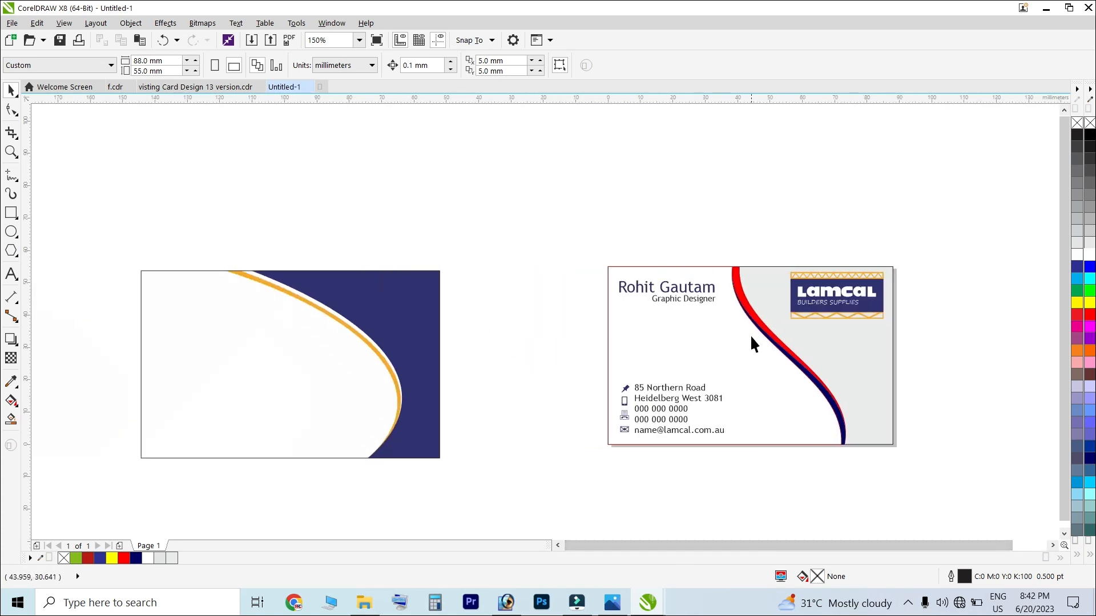
pyautogui.moveTo(940, 232); pyautogui.dragTo(558, 482)
pyautogui.moveTo(529, 198); pyautogui.dragTo(957, 497)
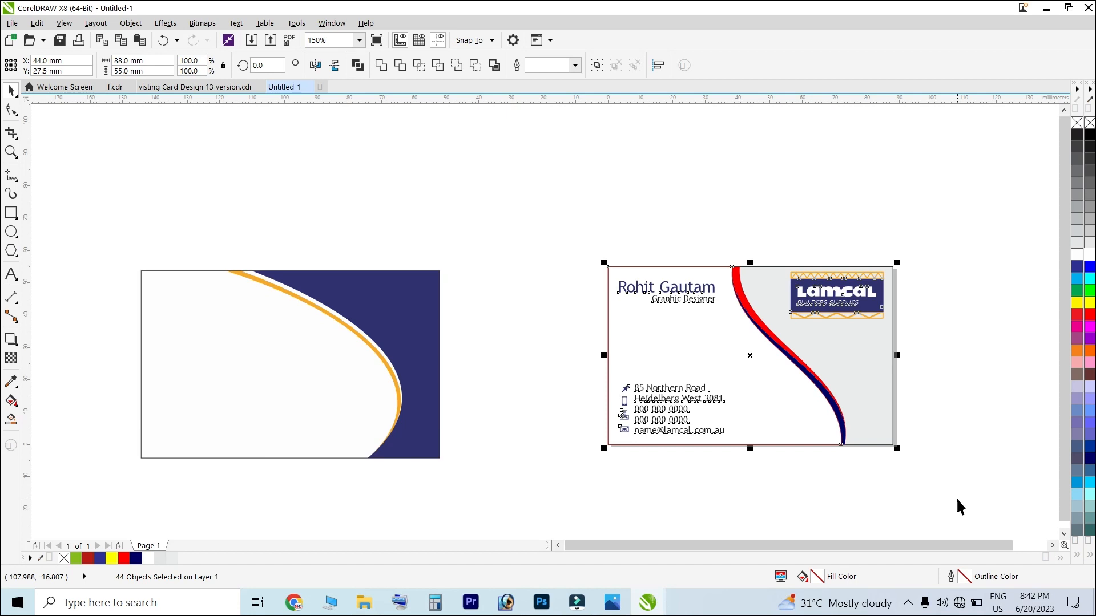
pyautogui.click(936, 376)
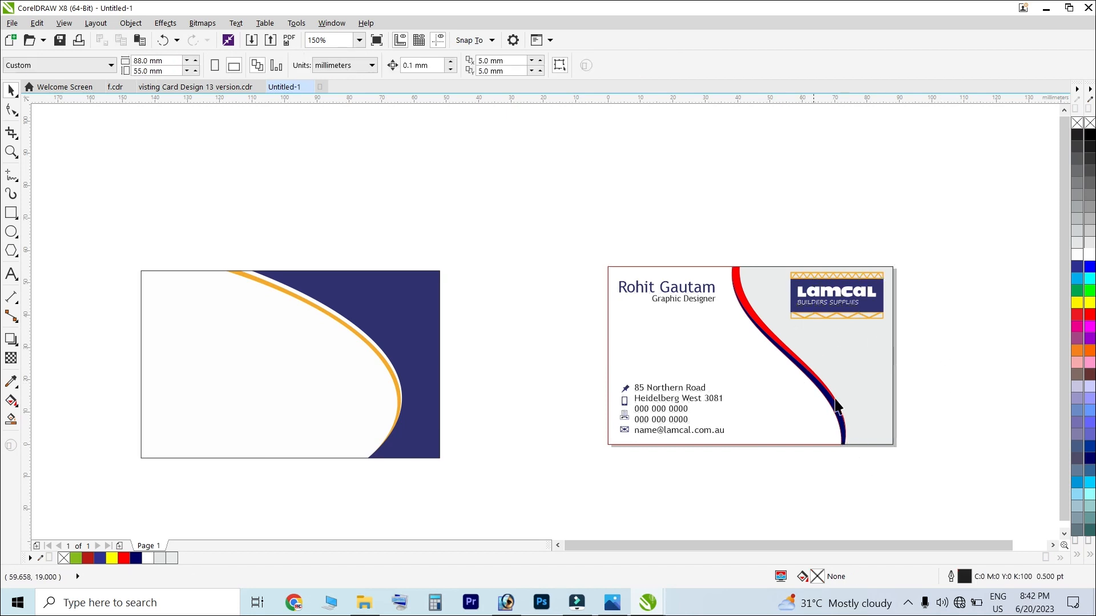
pyautogui.scroll(2, 981, 403)
pyautogui.moveTo(674, 393); pyautogui.dragTo(610, 395)
pyautogui.click(641, 375)
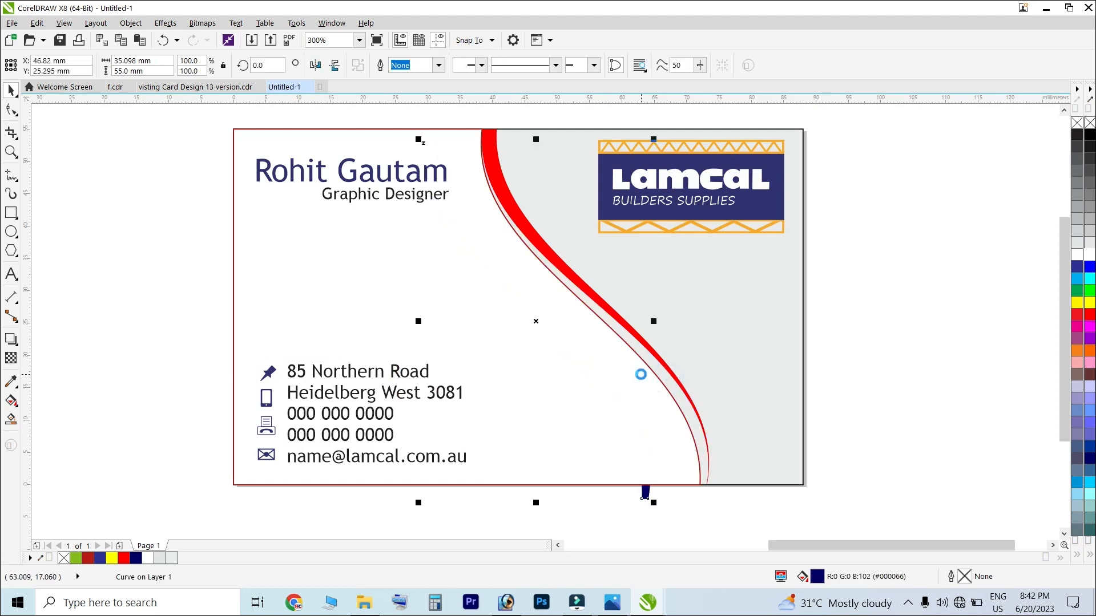
# Remove the white curve's outline so only the red S-curve edges the grey panel
pyautogui.click(656, 366)
pyautogui.press('Delete')
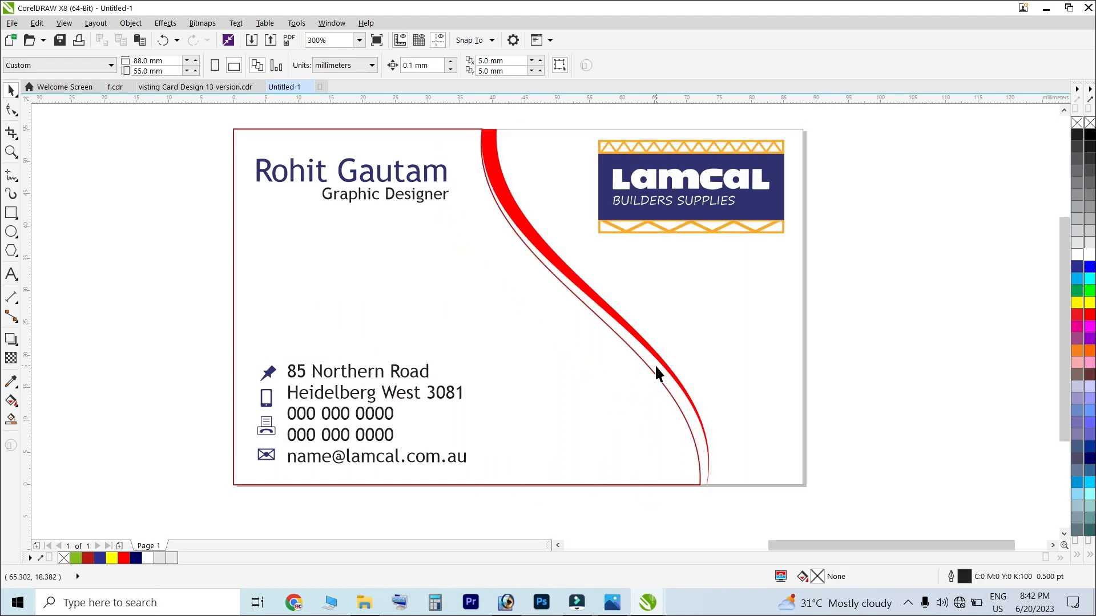
pyautogui.hotkey('ctrl', 'z')
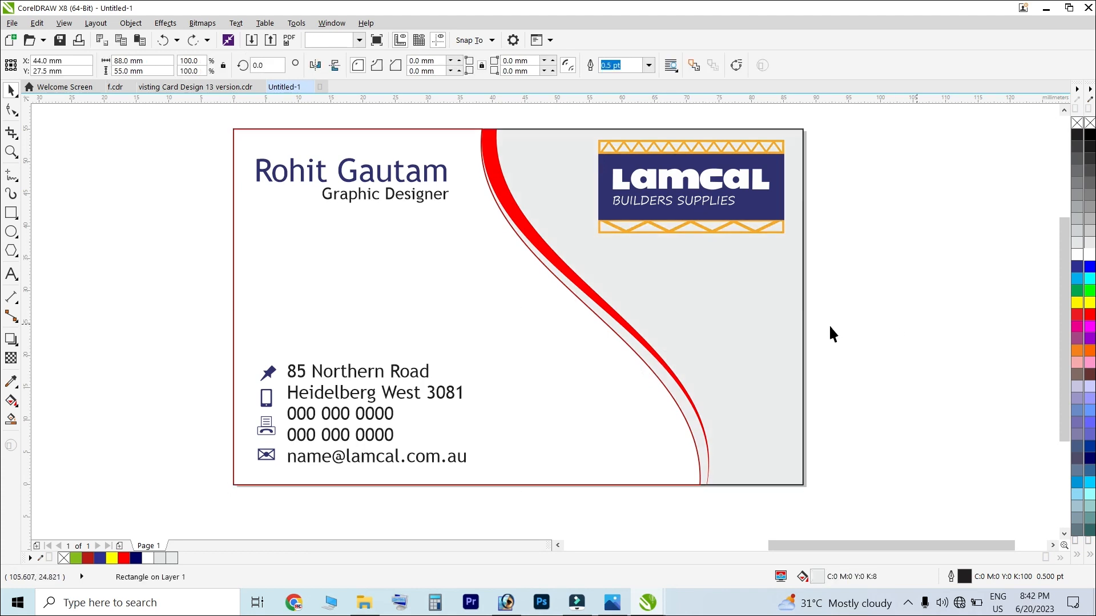
pyautogui.click(895, 323)
pyautogui.moveTo(638, 355); pyautogui.dragTo(630, 361)
pyautogui.hotkey('ctrl', 'z')
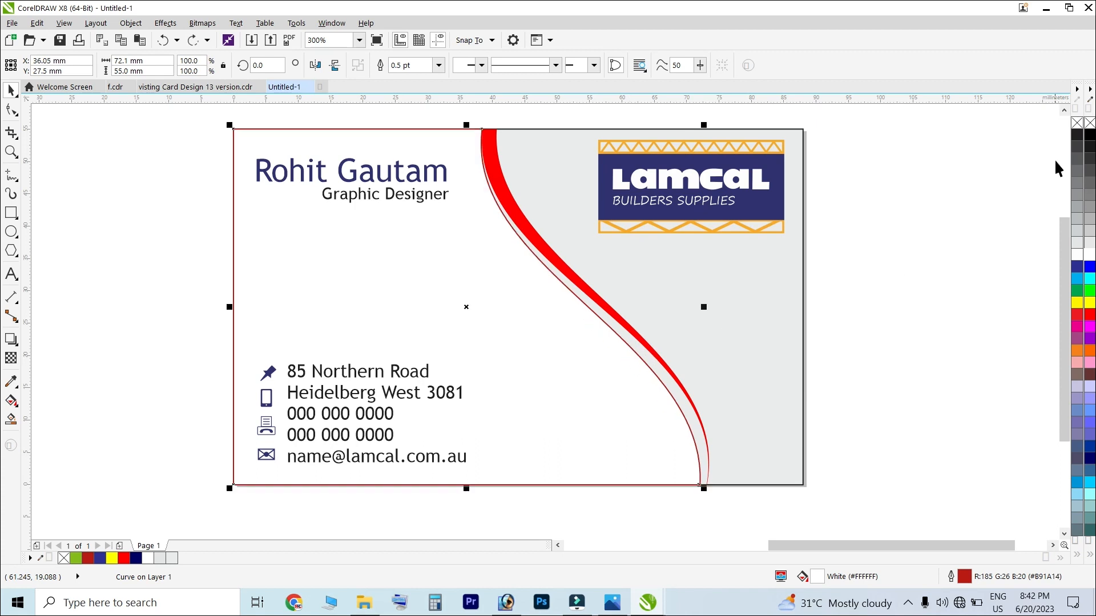
pyautogui.rightClick(1089, 123)
pyautogui.press('Escape')
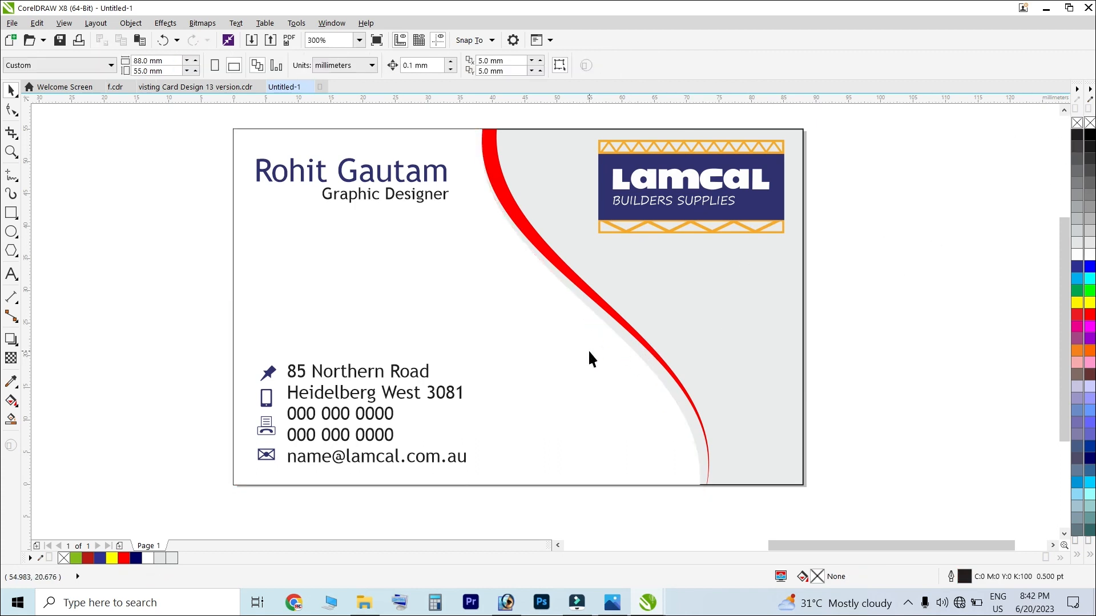
pyautogui.scroll(-1, 588, 350)
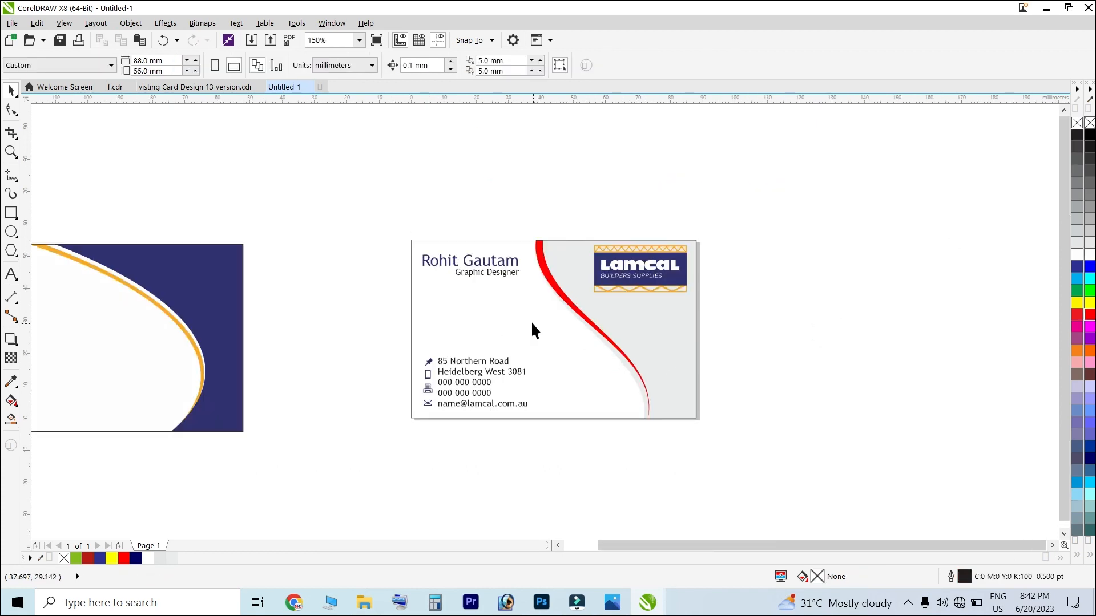